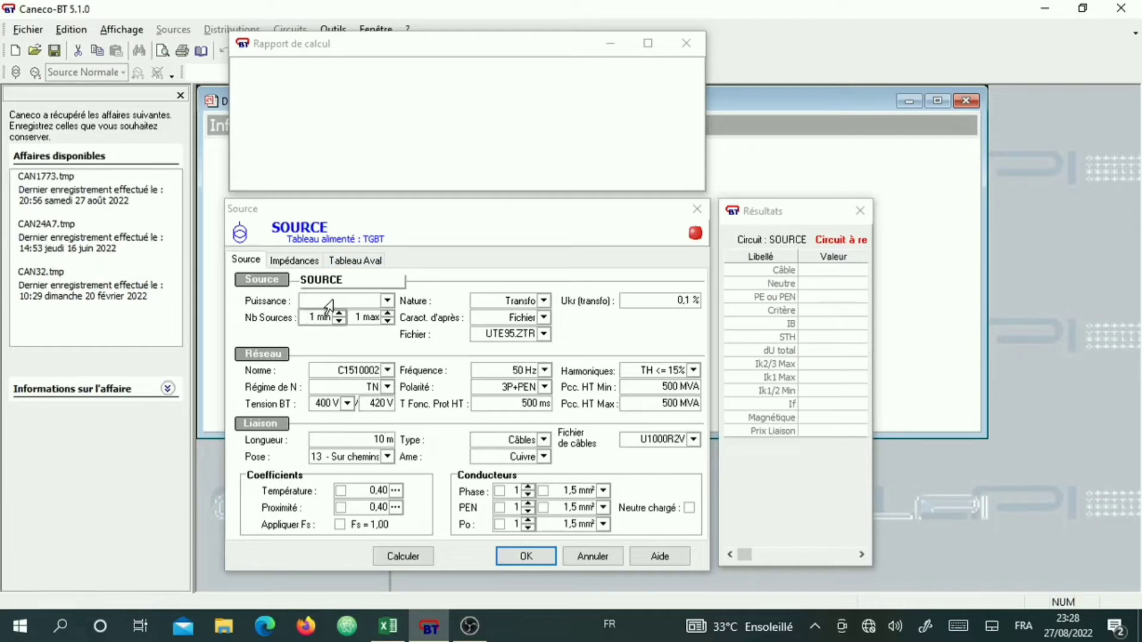
Choose 500 kVA as the TGBT source transformer power in the Puissance list
{"action": "left_click", "coordinate": [387, 300]}
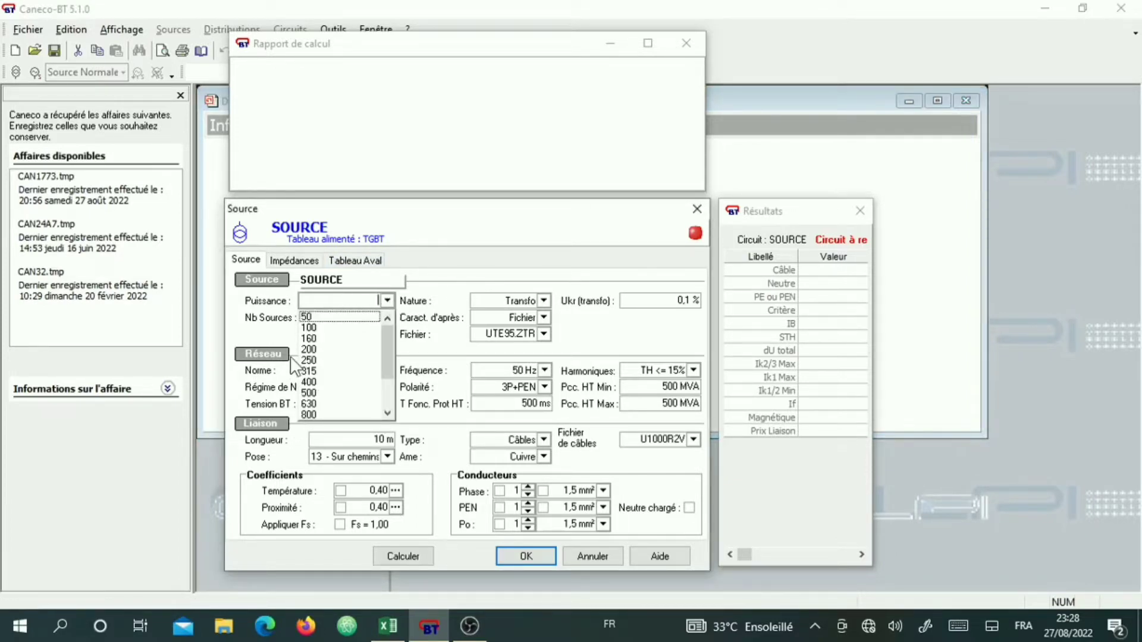
{"action": "left_click", "coordinate": [315, 393]}
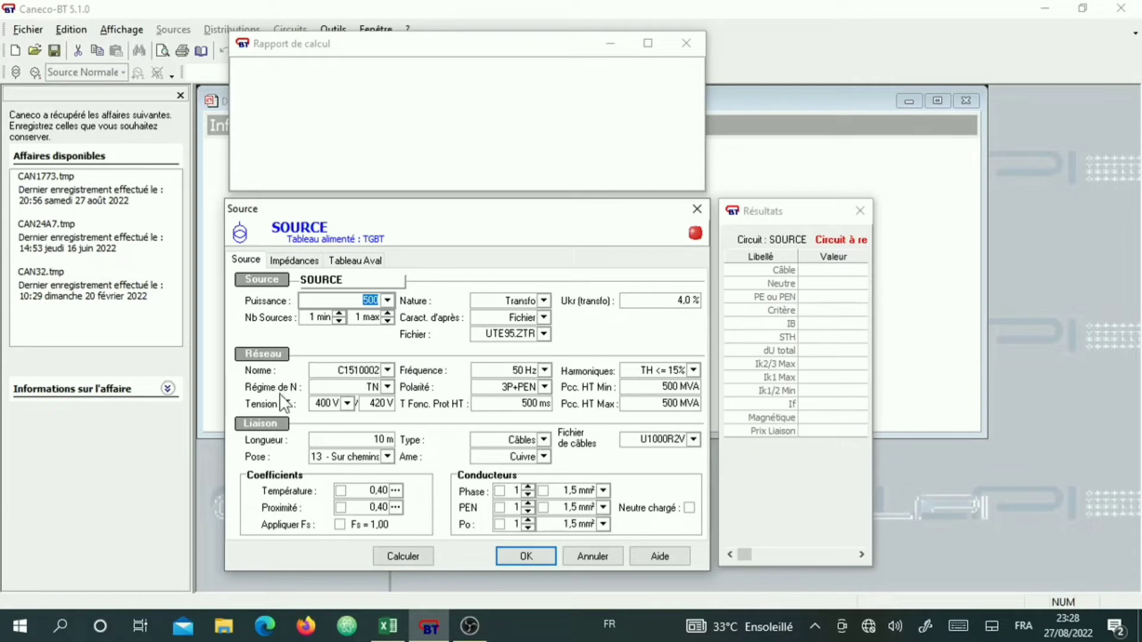
Set the source neutral earthing to TT and calculate it, sizing 300 mm² phases and 70 mm² PE
{"action": "left_click", "coordinate": [387, 387]}
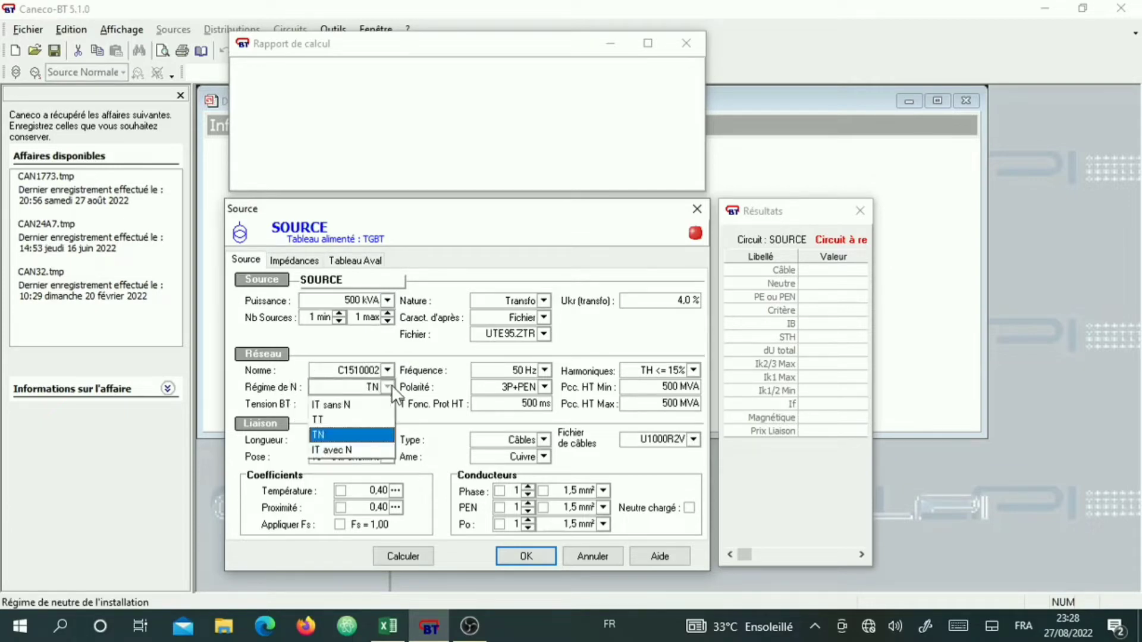
{"action": "left_click", "coordinate": [381, 420]}
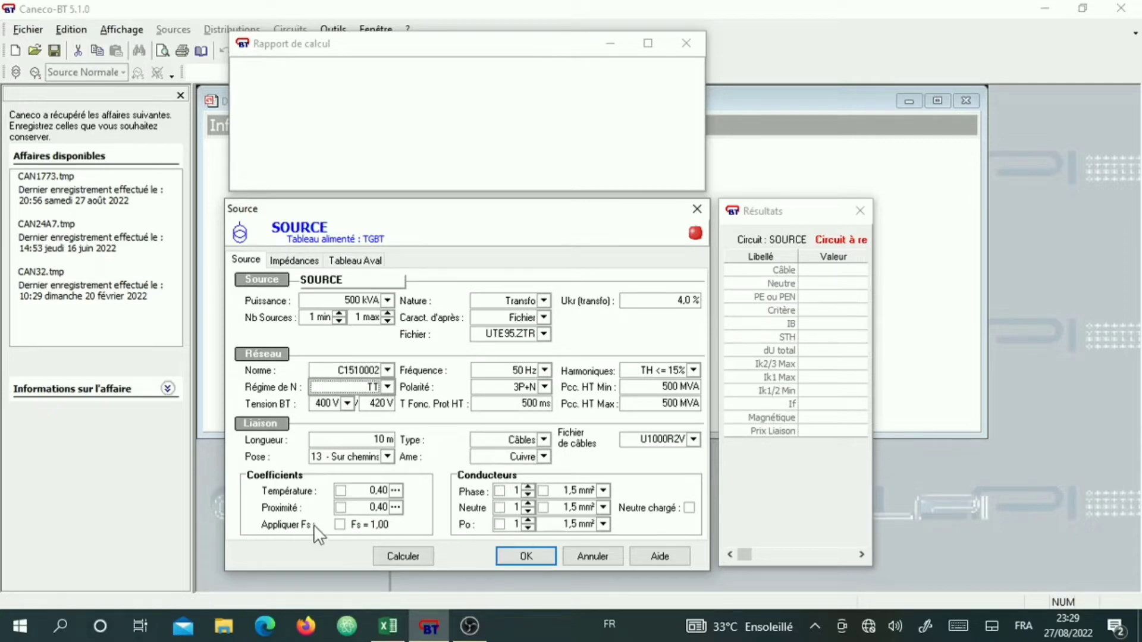
{"action": "left_click", "coordinate": [392, 556]}
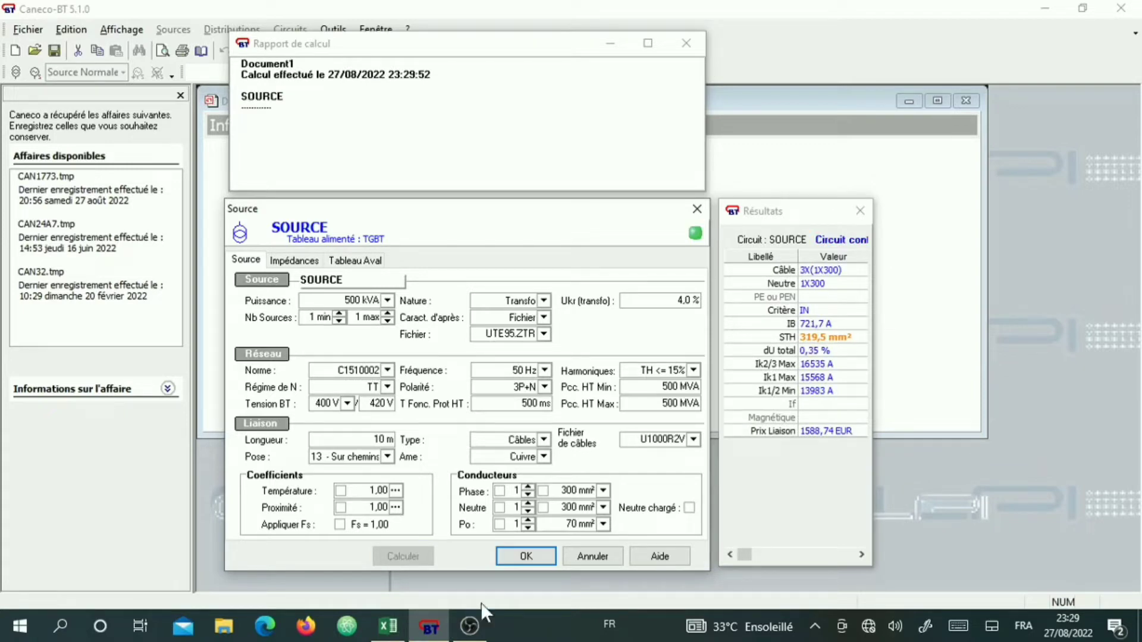
Validate the calculated Source dialog and accept the revision index entry
{"action": "left_click", "coordinate": [523, 562]}
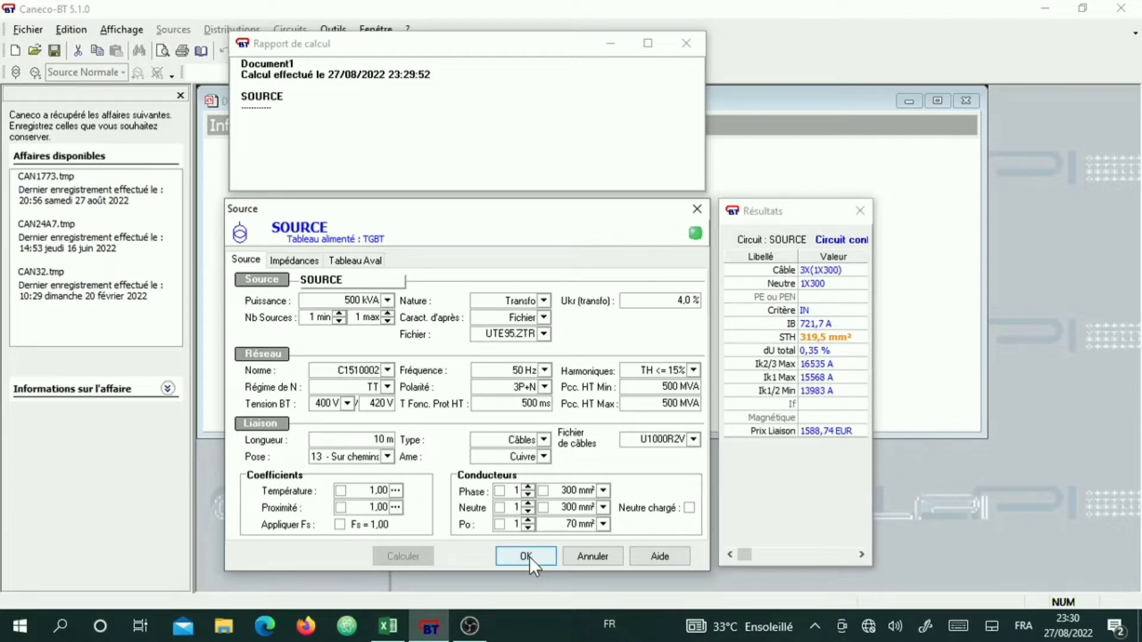
{"action": "left_click", "coordinate": [526, 556]}
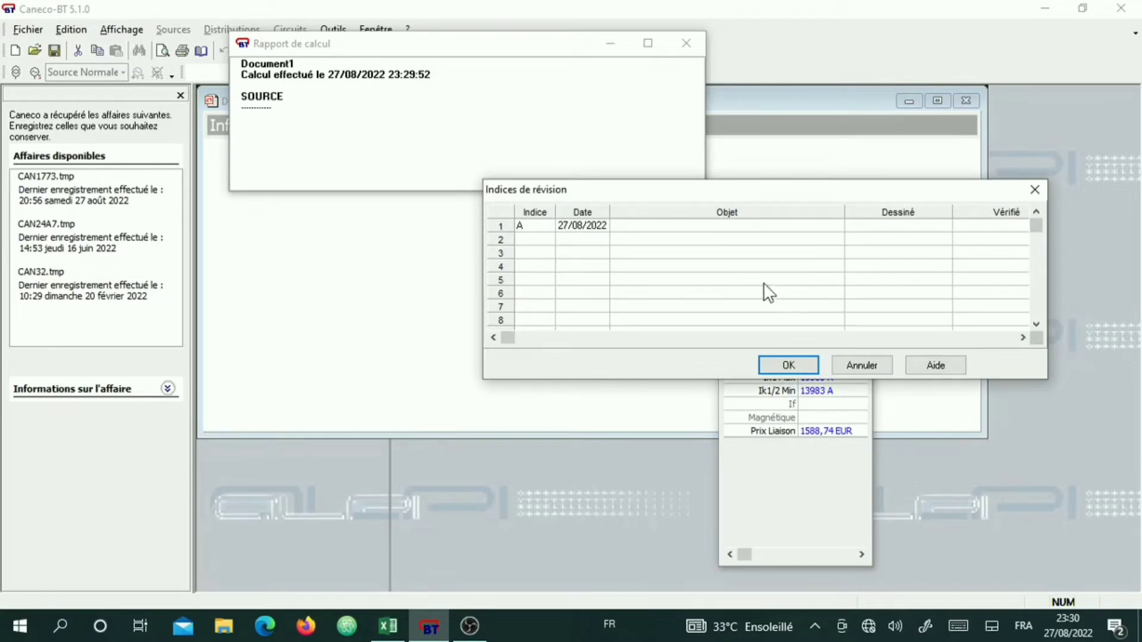
{"action": "left_click", "coordinate": [789, 365]}
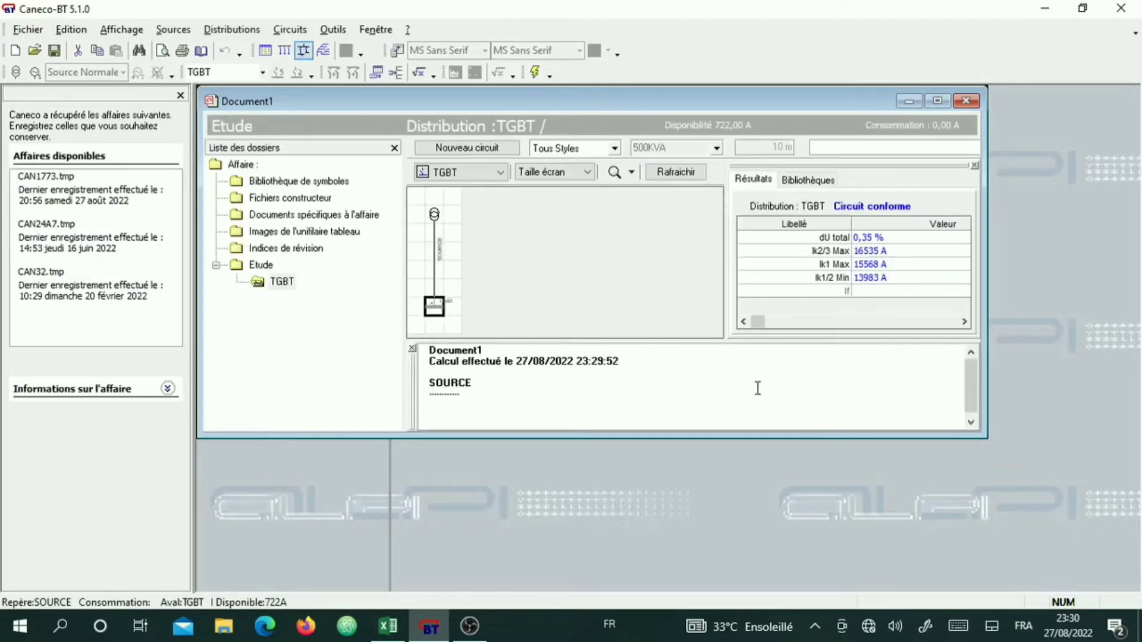
Maximize the Document1 window and set the Taille écran zoom to 100%
{"action": "left_click", "coordinate": [942, 101]}
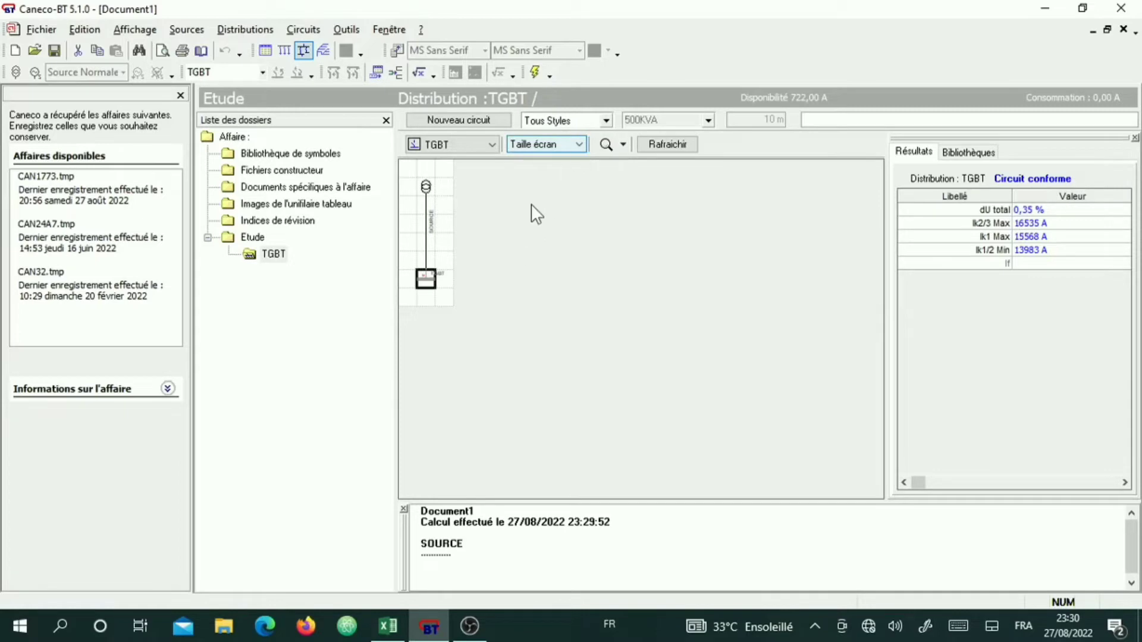
{"action": "left_click", "coordinate": [576, 145]}
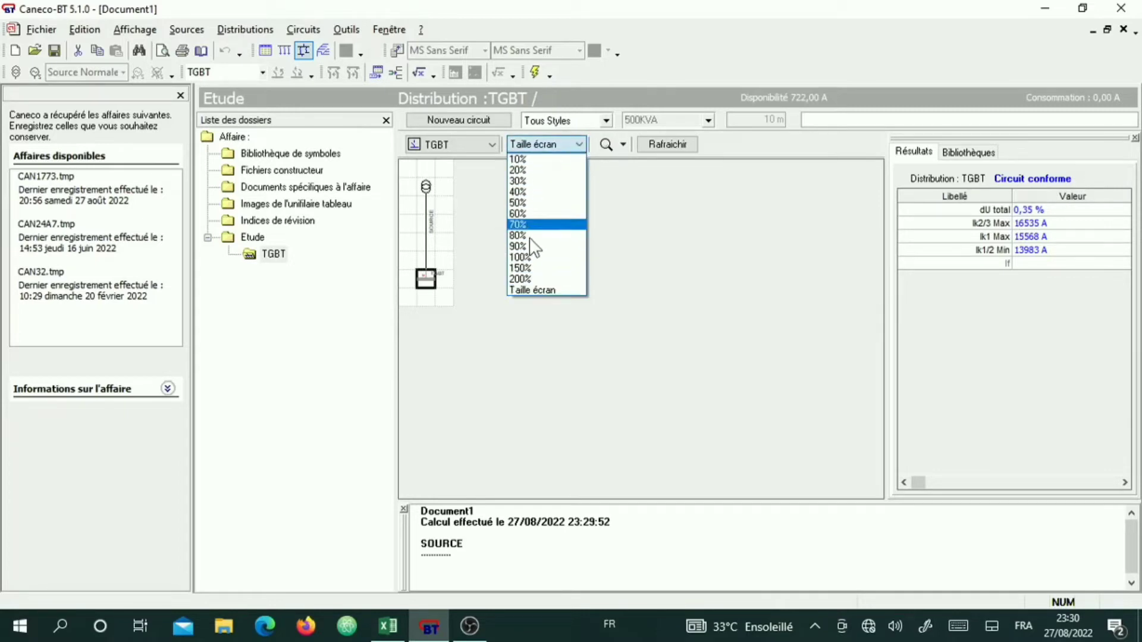
{"action": "left_click", "coordinate": [526, 258]}
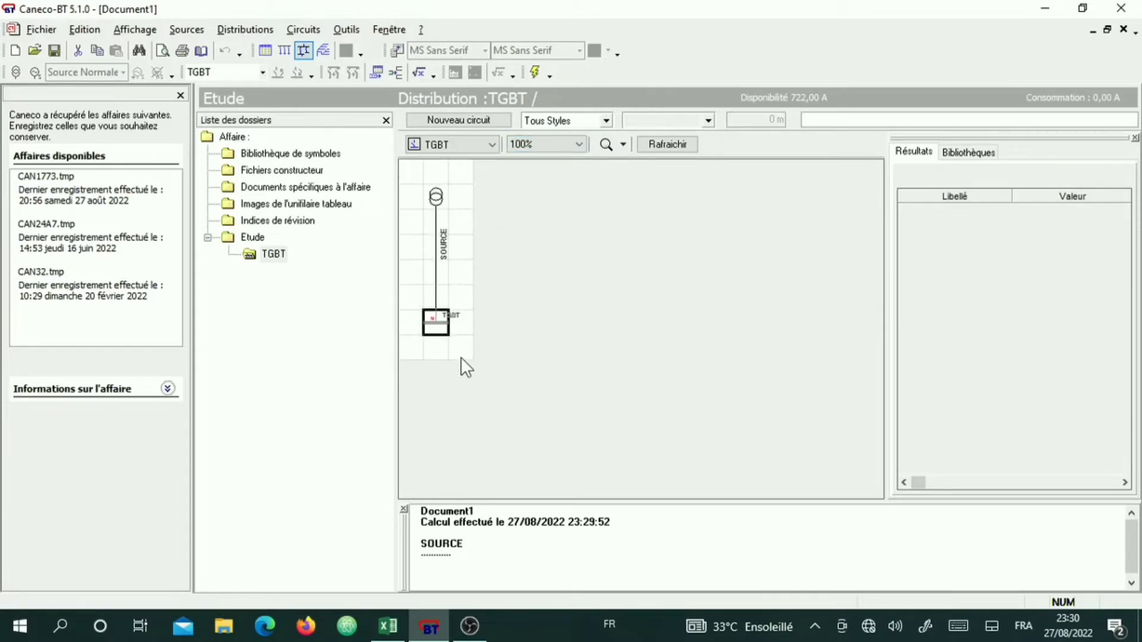
{"action": "mouse_move", "coordinate": [436, 322]}
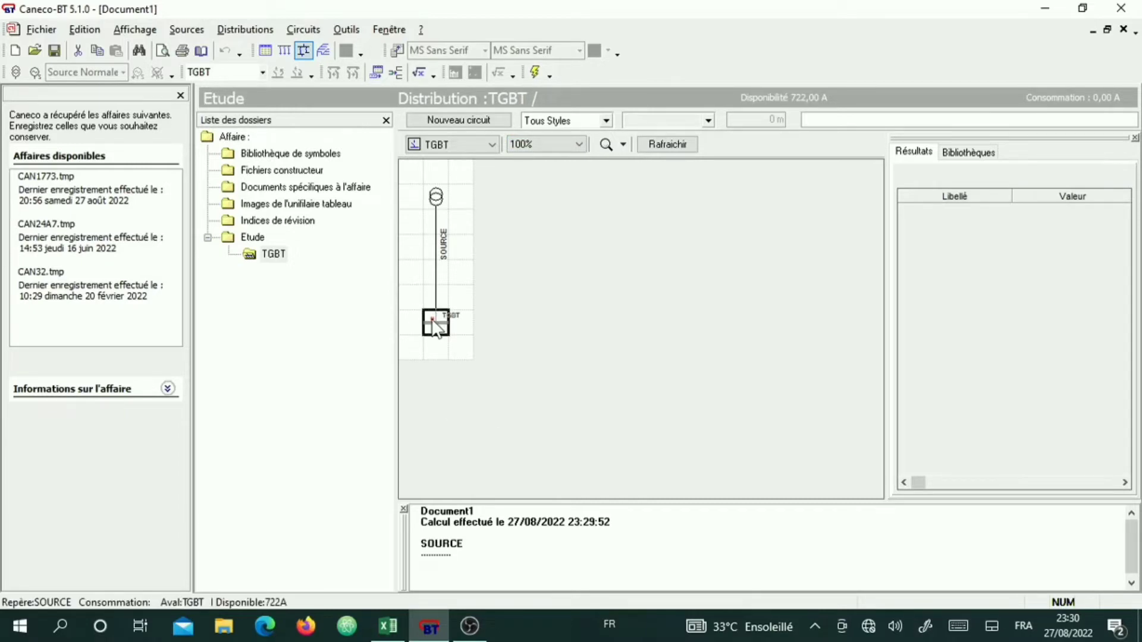
Set the TGBT board's Organe de Coupure to Disj Gén and confirm
{"action": "double_click", "coordinate": [436, 326]}
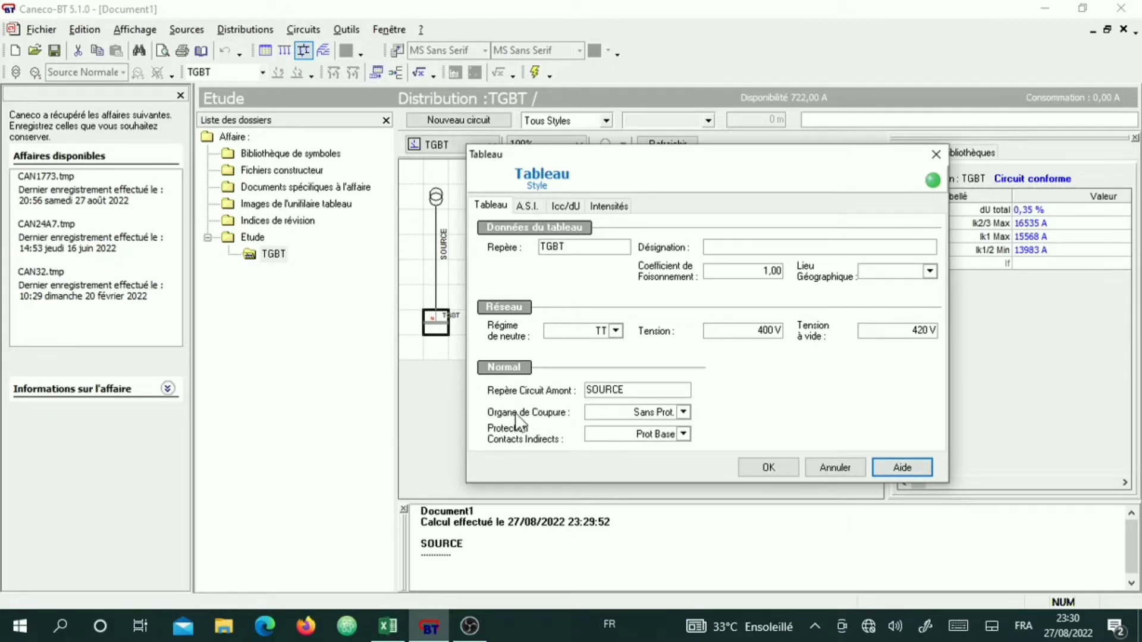
{"action": "left_click", "coordinate": [684, 412]}
{"action": "left_click", "coordinate": [606, 429]}
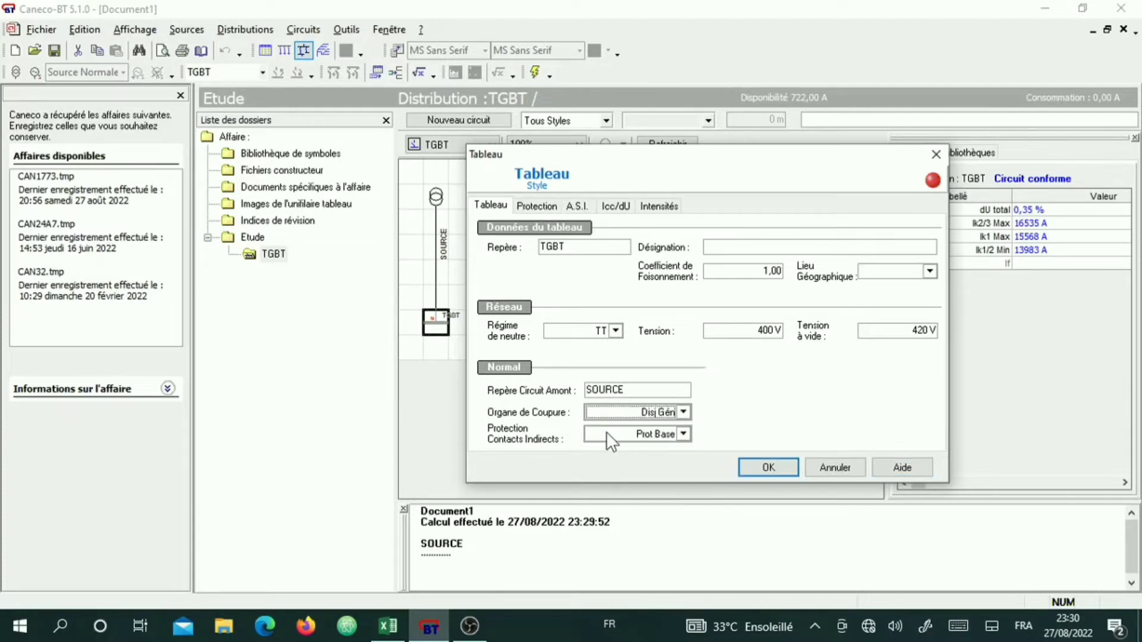
{"action": "left_click", "coordinate": [779, 466]}
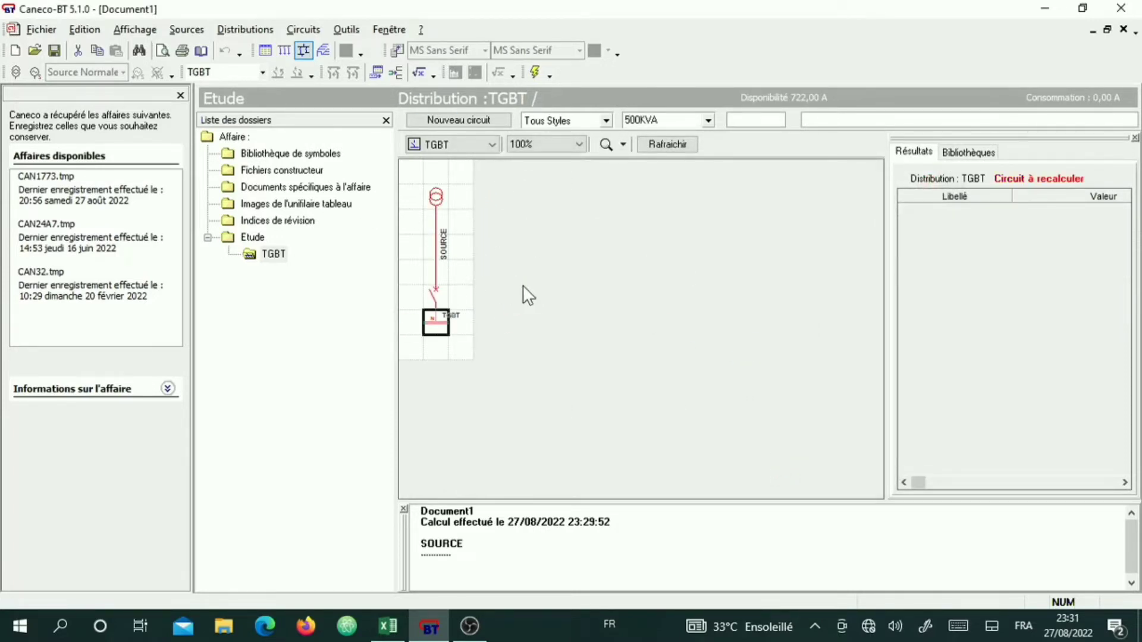
Reopen the TGBT board properties to check them, then close without changes
{"action": "left_click", "coordinate": [650, 377]}
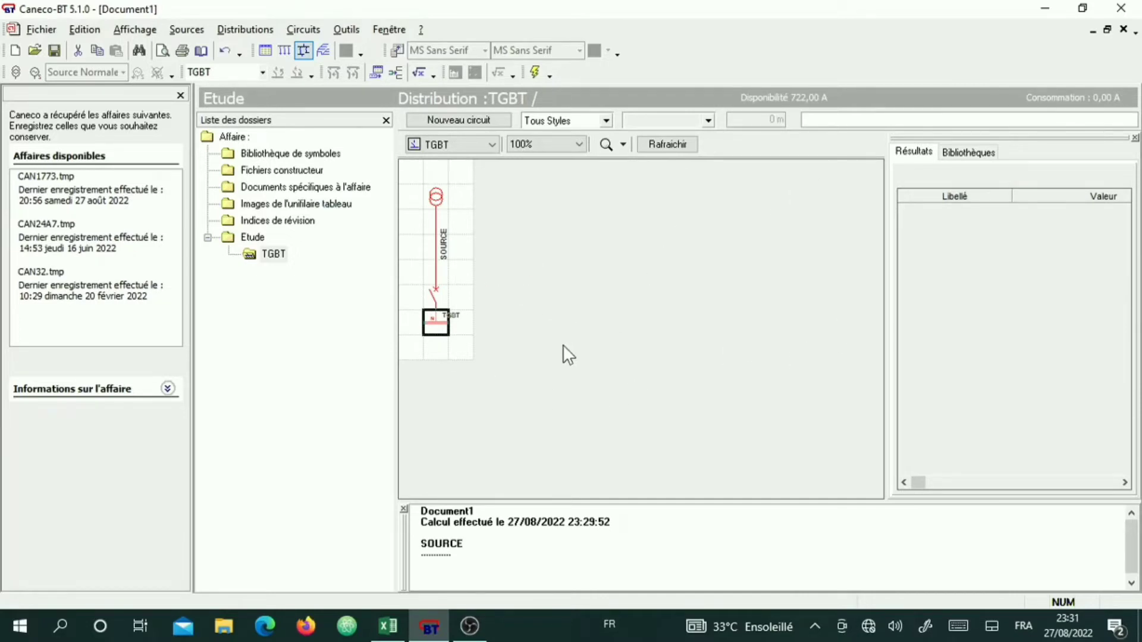
{"action": "mouse_move", "coordinate": [435, 323]}
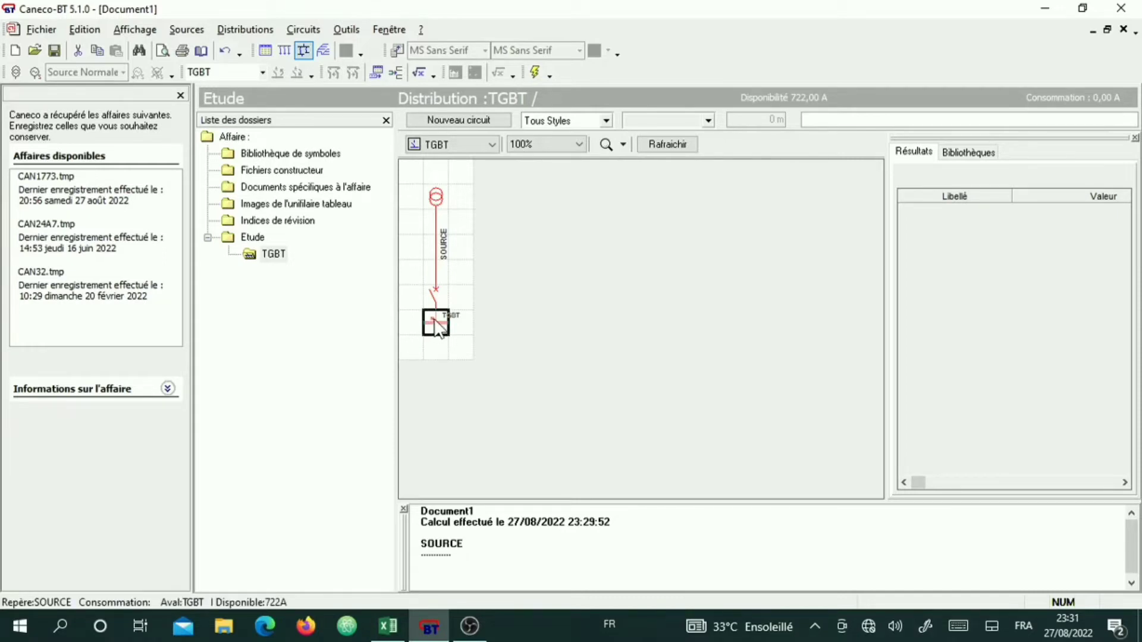
{"action": "double_click", "coordinate": [435, 323]}
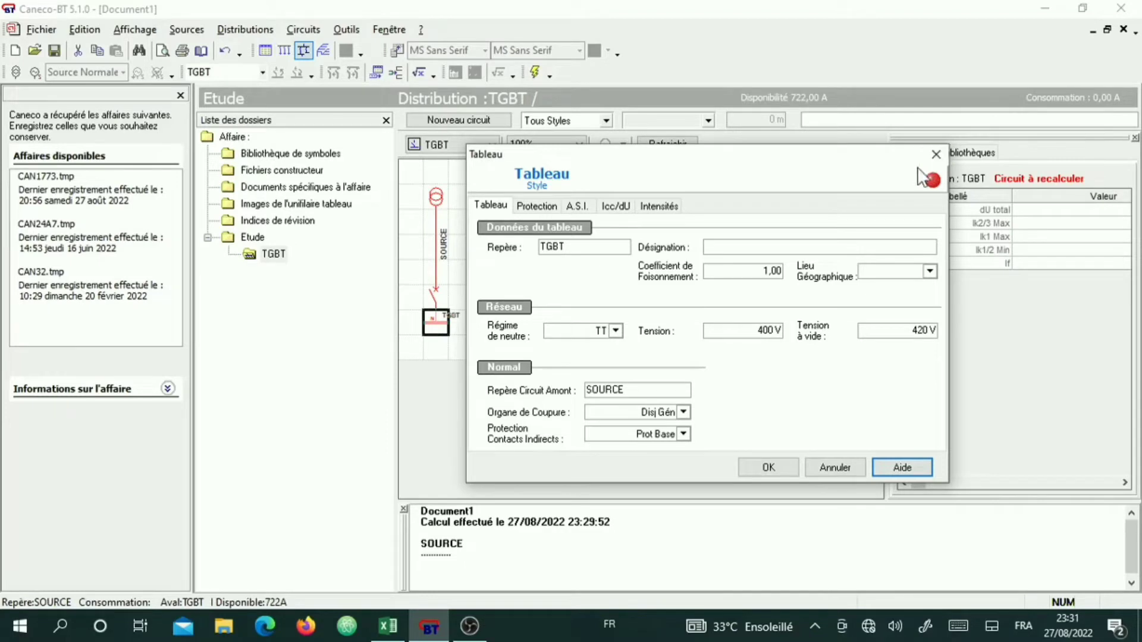
{"action": "left_click", "coordinate": [934, 154]}
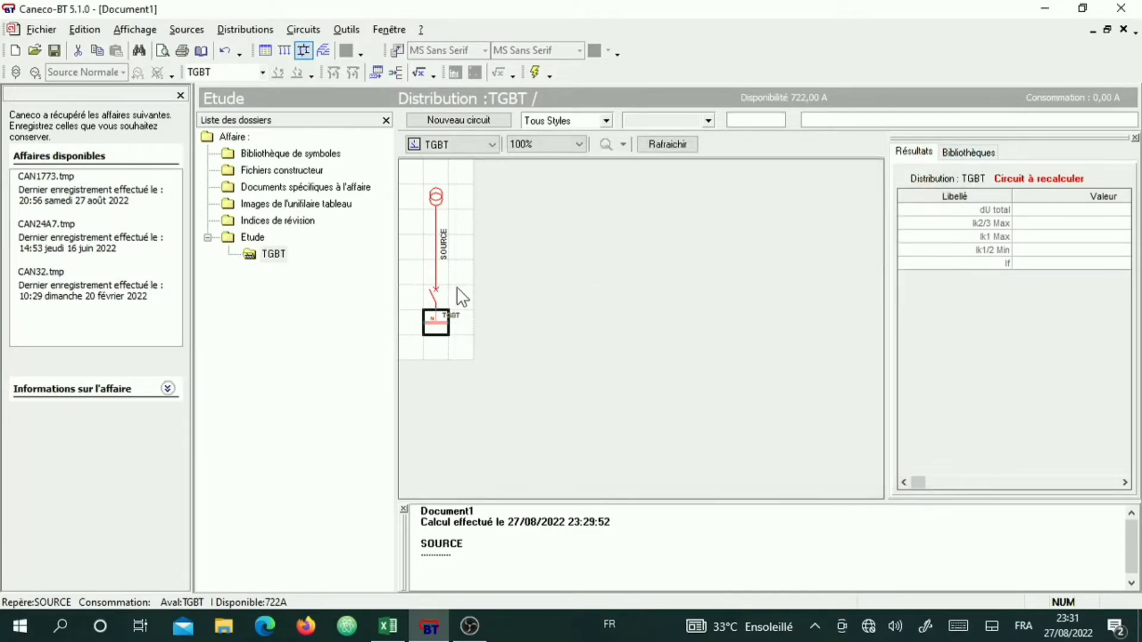
Recalculate the TGBT feeder and select an NS800H 2.0A breaker (800 A, 70 kA, 4P3D)
{"action": "left_click", "coordinate": [443, 294]}
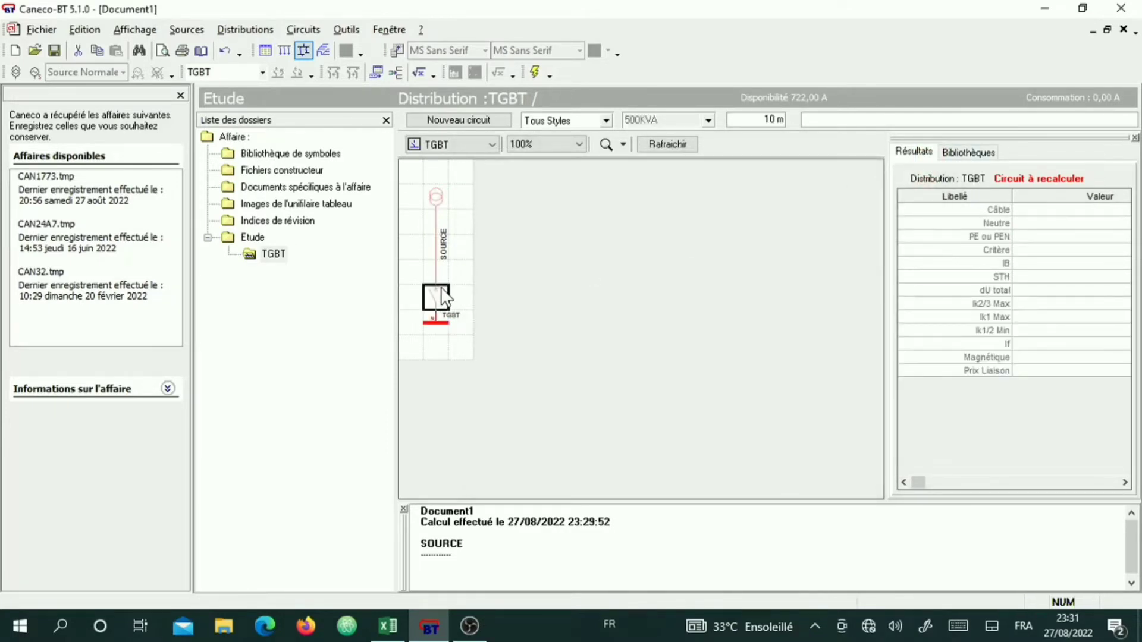
{"action": "double_click", "coordinate": [443, 294]}
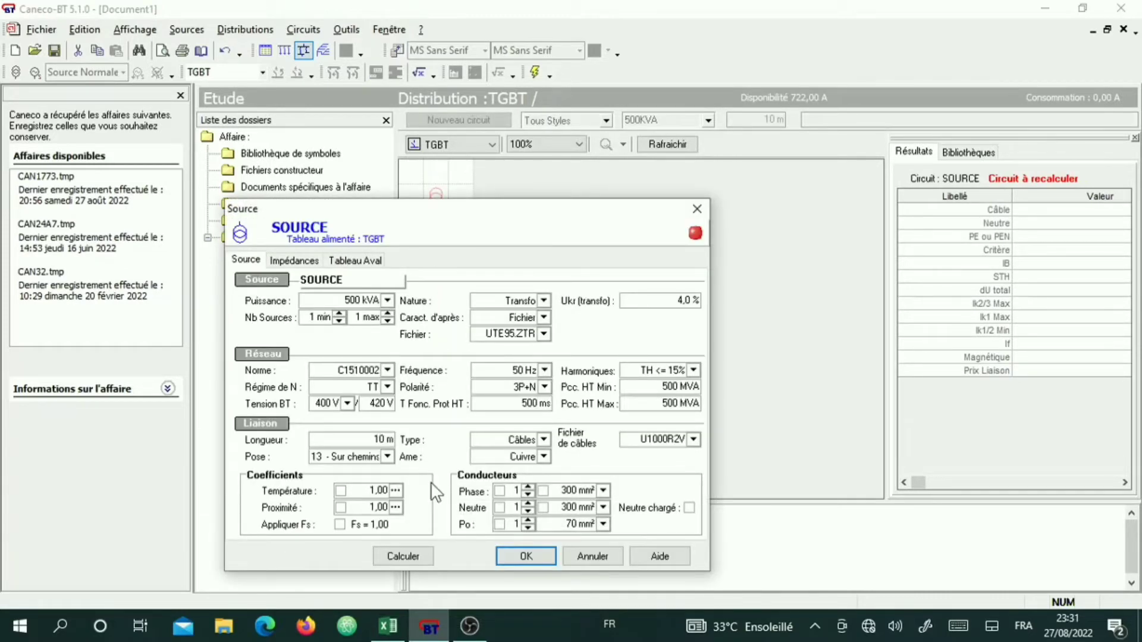
{"action": "left_click", "coordinate": [392, 557]}
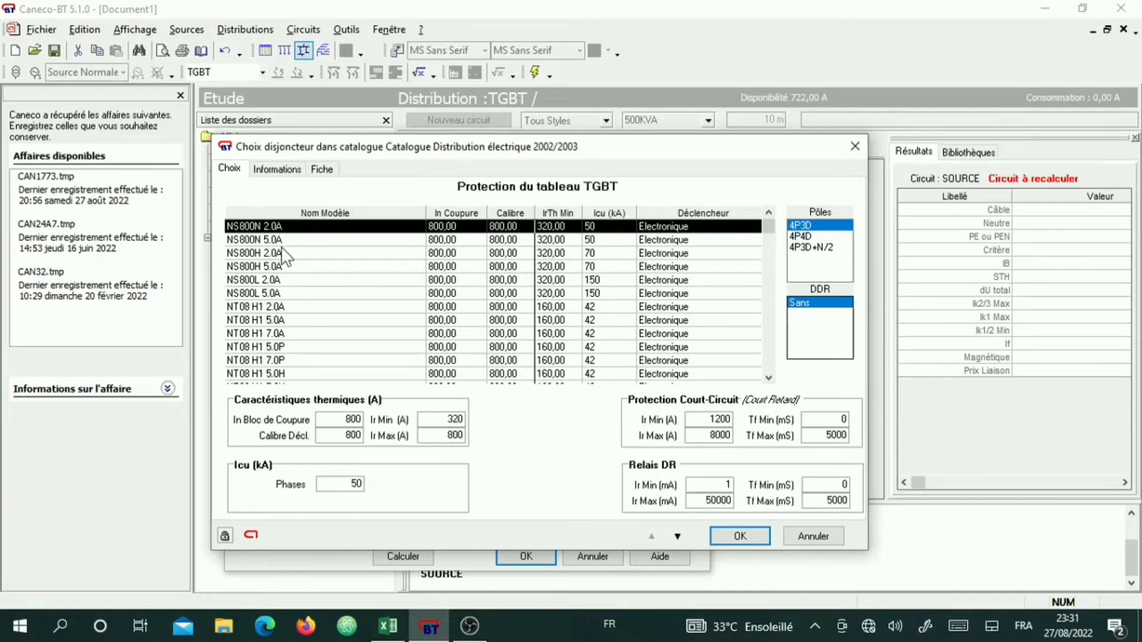
{"action": "left_click", "coordinate": [250, 254]}
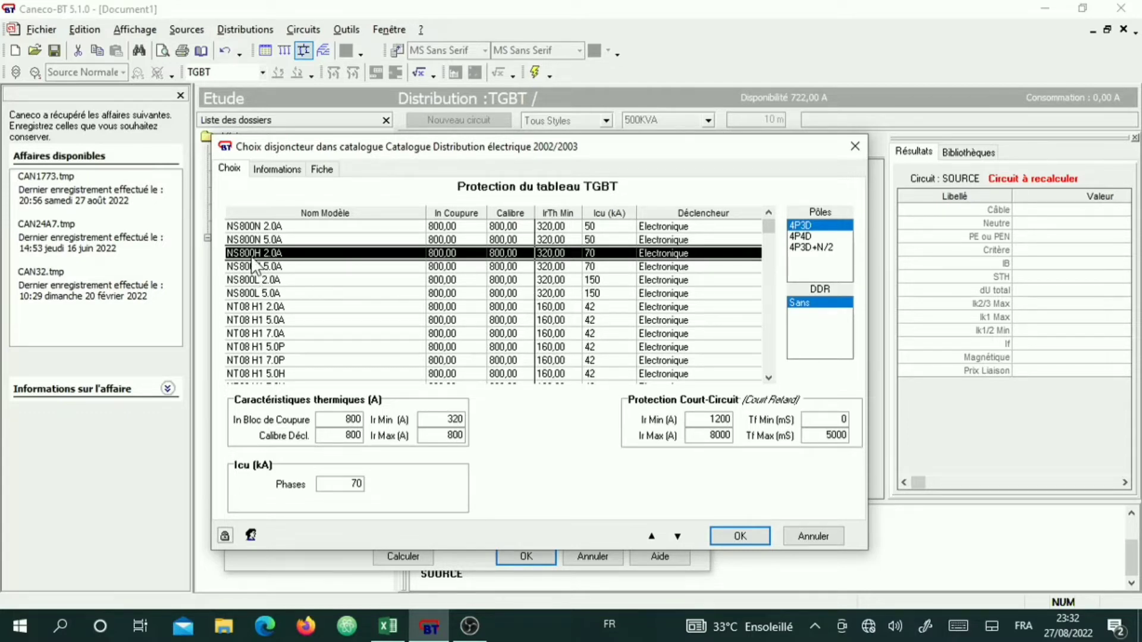
{"action": "left_click", "coordinate": [733, 536]}
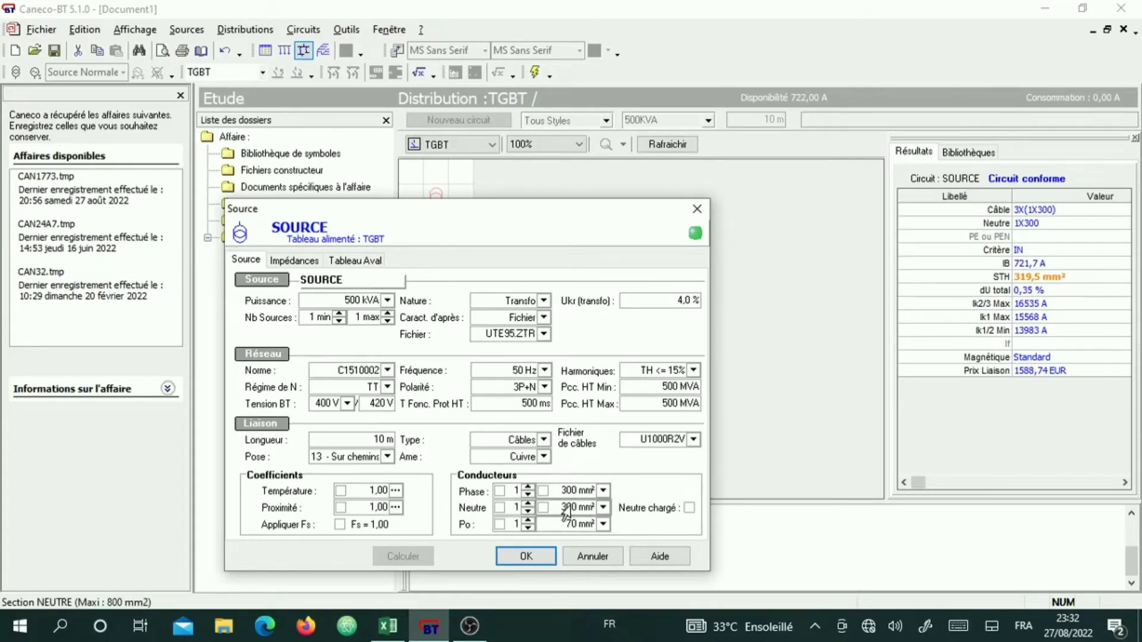
Set the source neutral section to 300 mm², validate, and select the TGBT busbar
{"action": "scroll", "coordinate": [565, 508], "scroll_direction": "down", "scroll_amount": 1}
{"action": "left_click", "coordinate": [525, 561]}
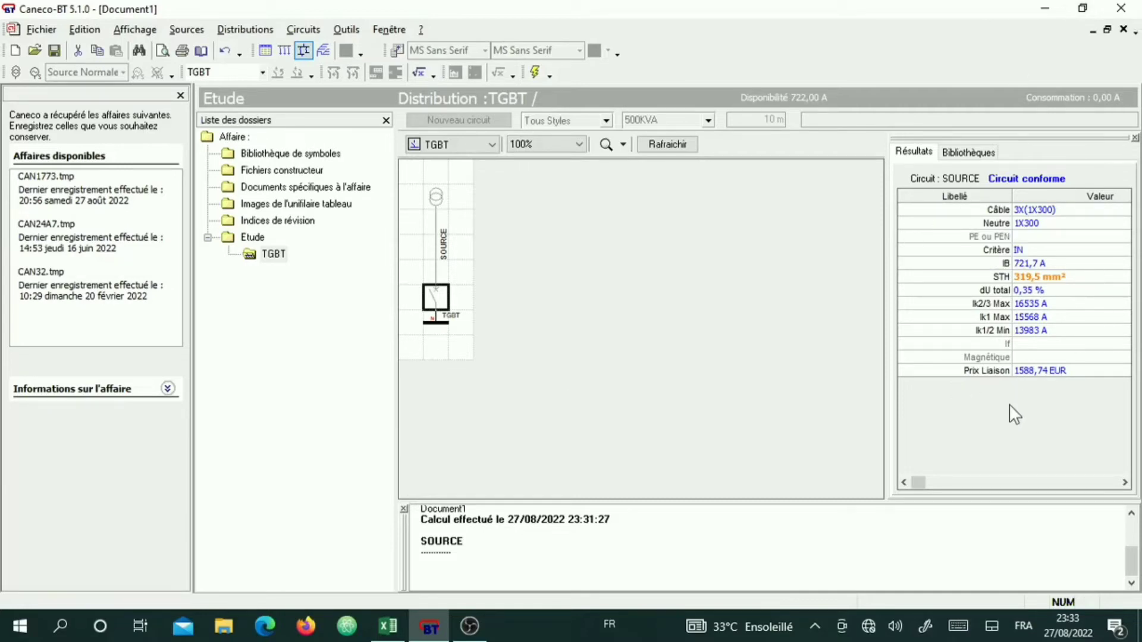
{"action": "left_click", "coordinate": [437, 327]}
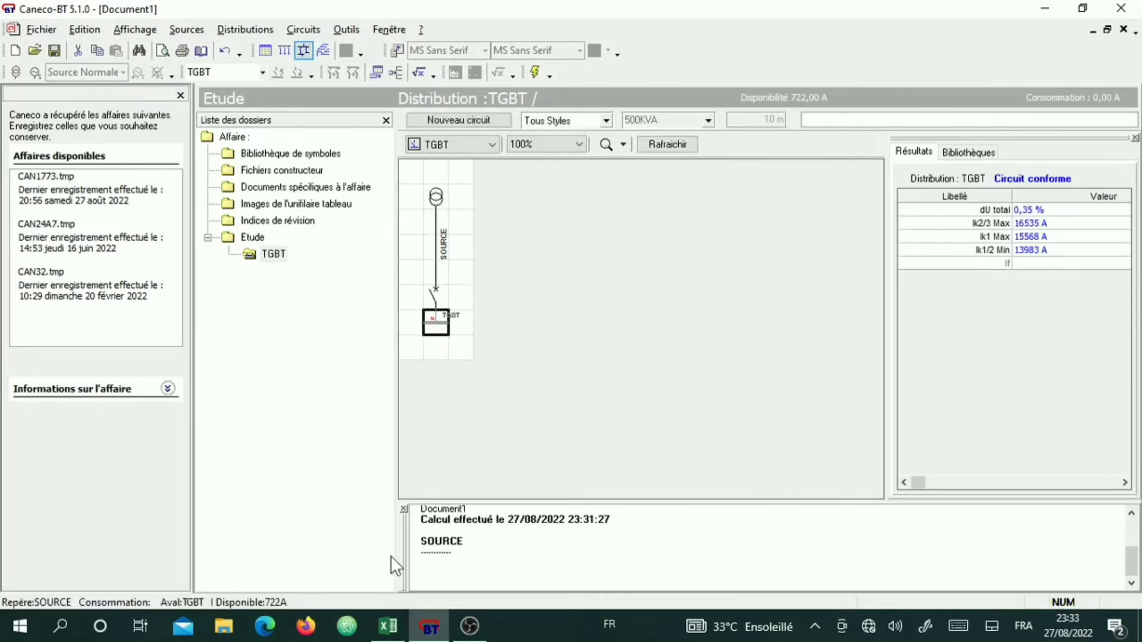
{"action": "left_click", "coordinate": [388, 626]}
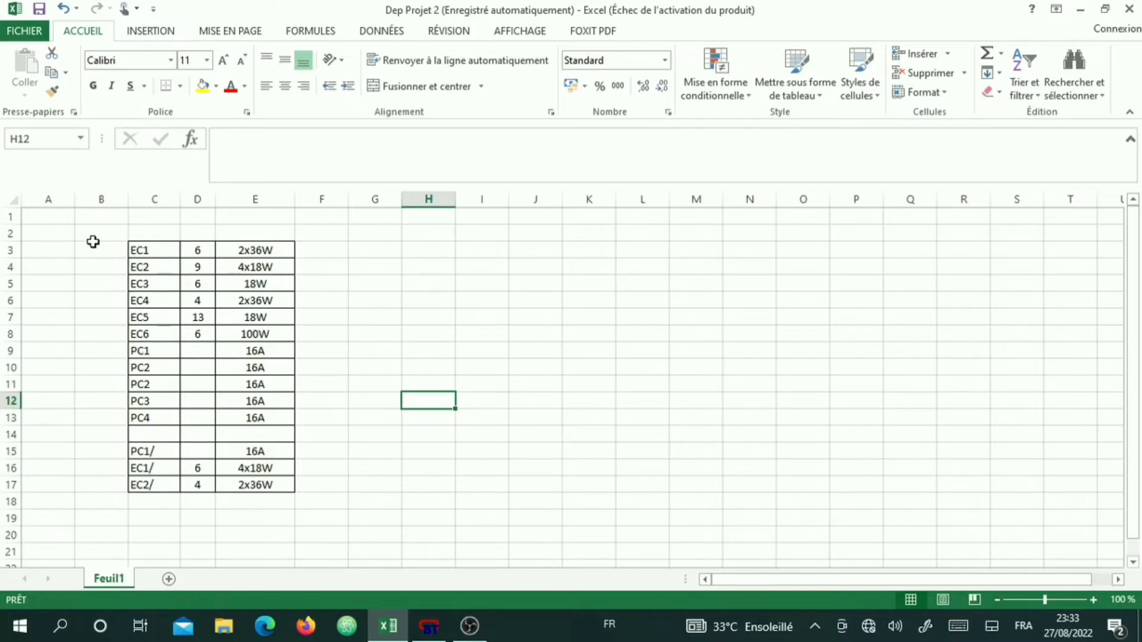
{"action": "mouse_move", "coordinate": [91, 247]}
{"action": "left_mouse_down"}
{"action": "mouse_move", "coordinate": [113, 355]}
{"action": "mouse_move", "coordinate": [110, 425]}
{"action": "left_mouse_up"}
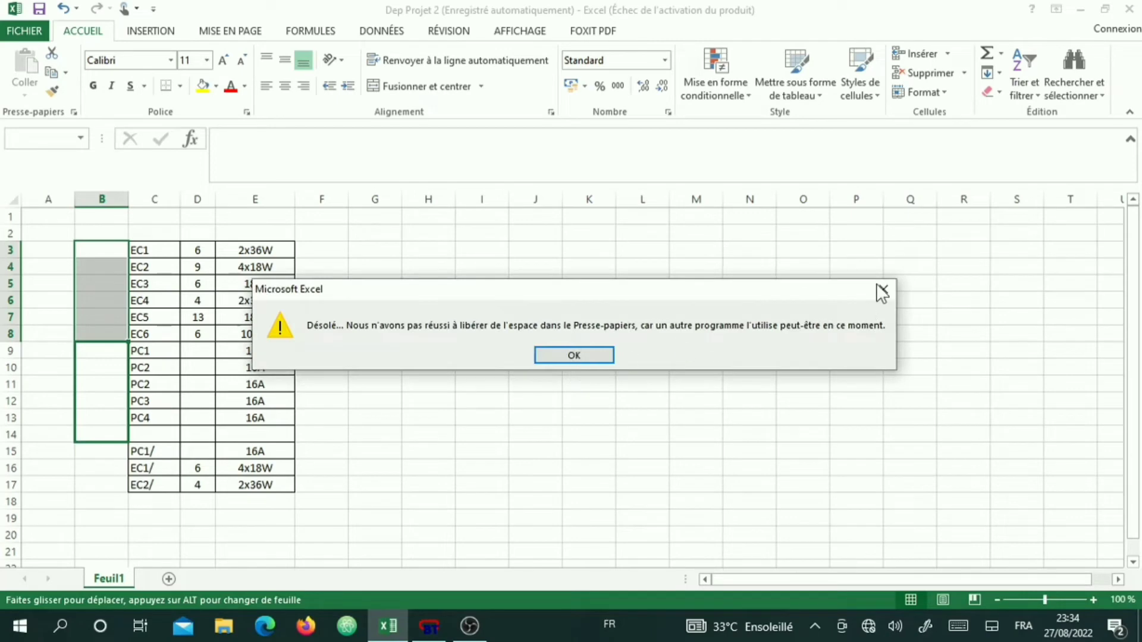
{"action": "left_click", "coordinate": [879, 289]}
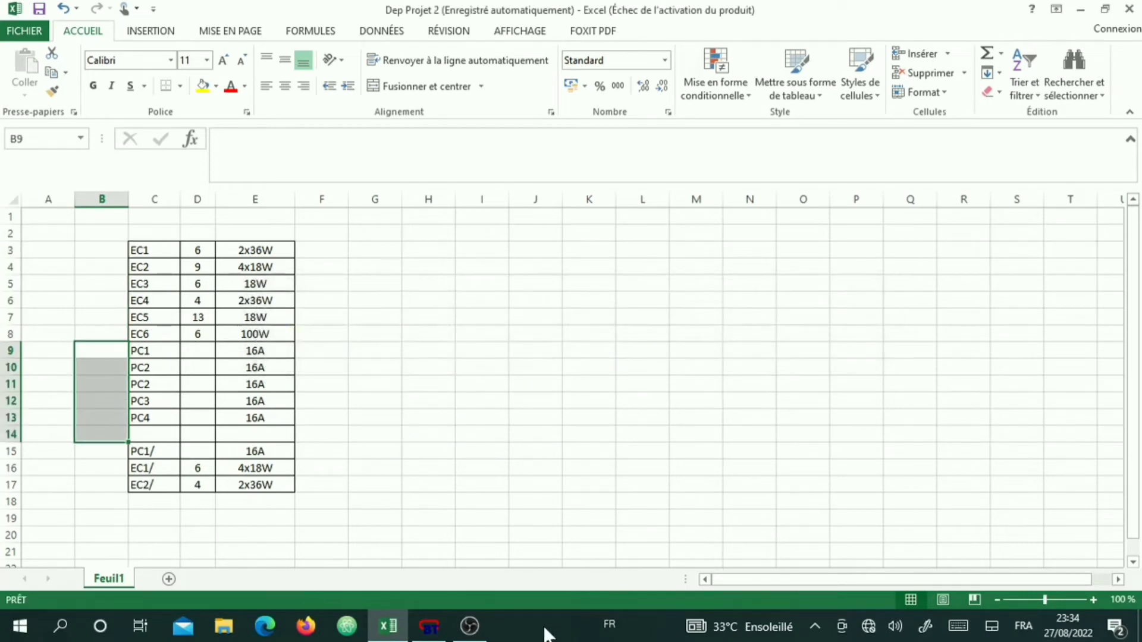
{"action": "left_click", "coordinate": [431, 638]}
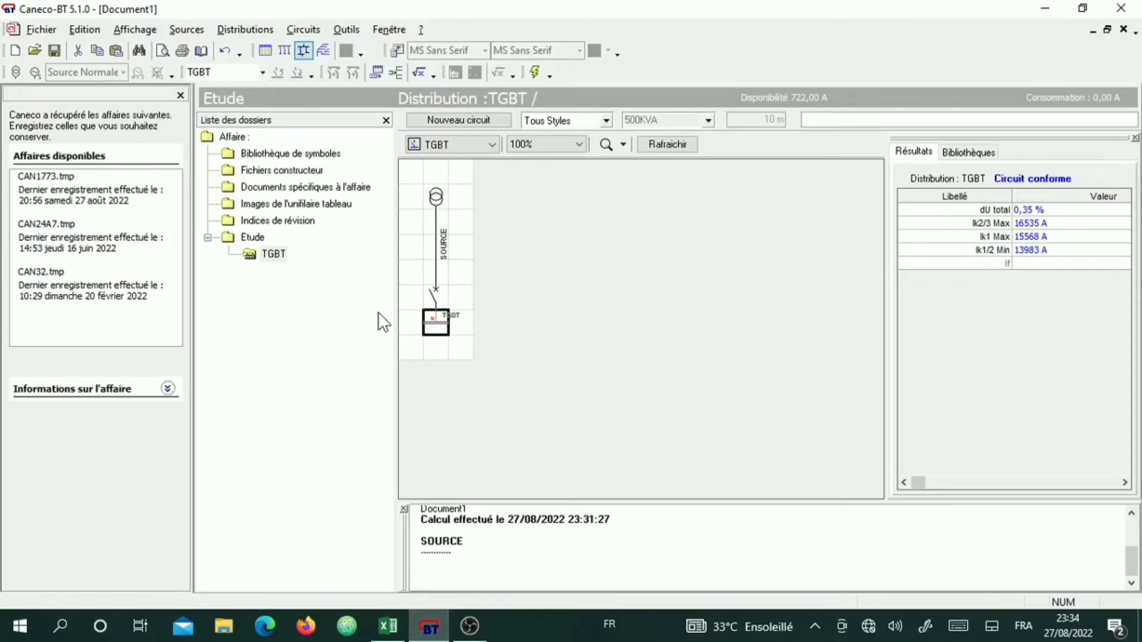
Show the Nouveau circuit types available from the TGBT busbar's context menu
{"action": "right_click", "coordinate": [429, 334]}
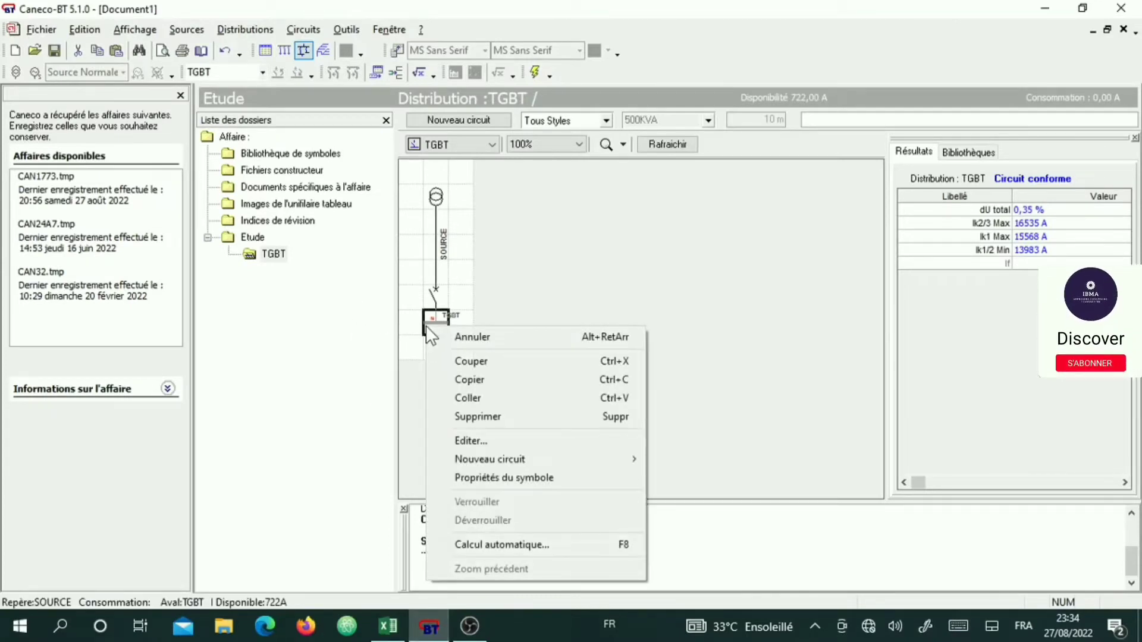
{"action": "mouse_move", "coordinate": [499, 459]}
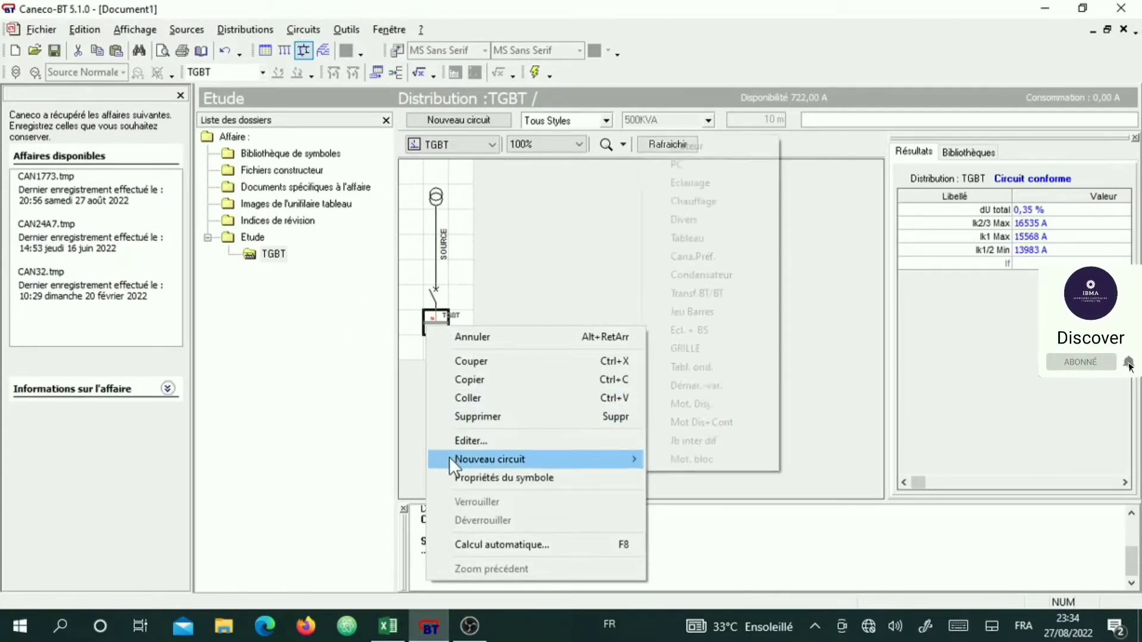
Add distribution board T_1 fed by C_1 under TGBT, then lighting circuit C_2 on T_1
{"action": "left_click", "coordinate": [687, 237]}
{"action": "left_click", "coordinate": [459, 405]}
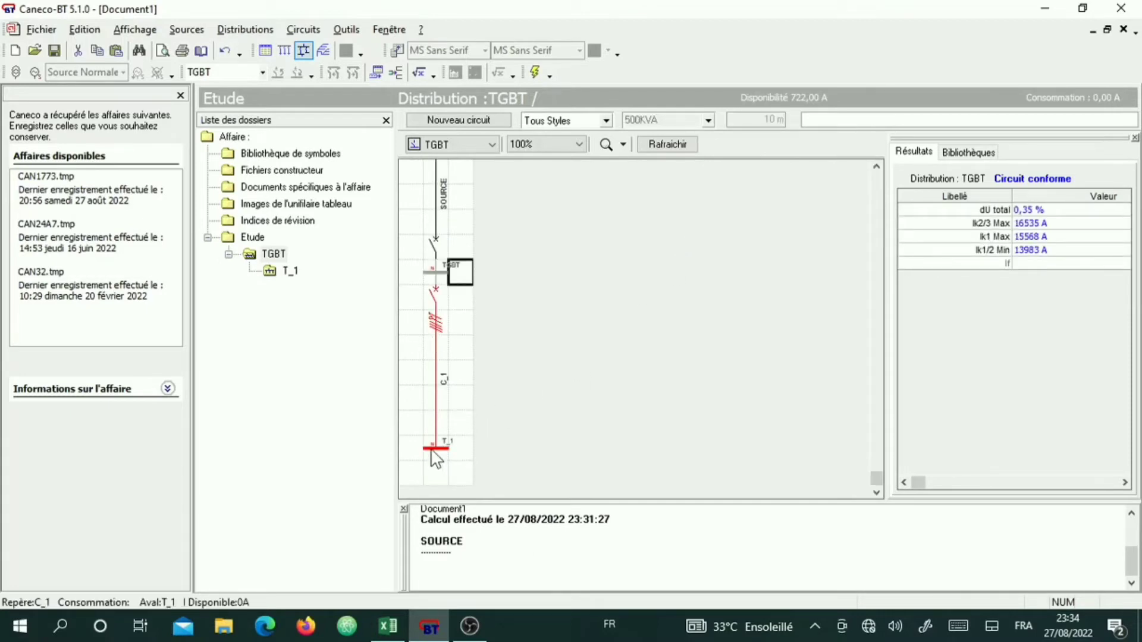
{"action": "left_click", "coordinate": [435, 451]}
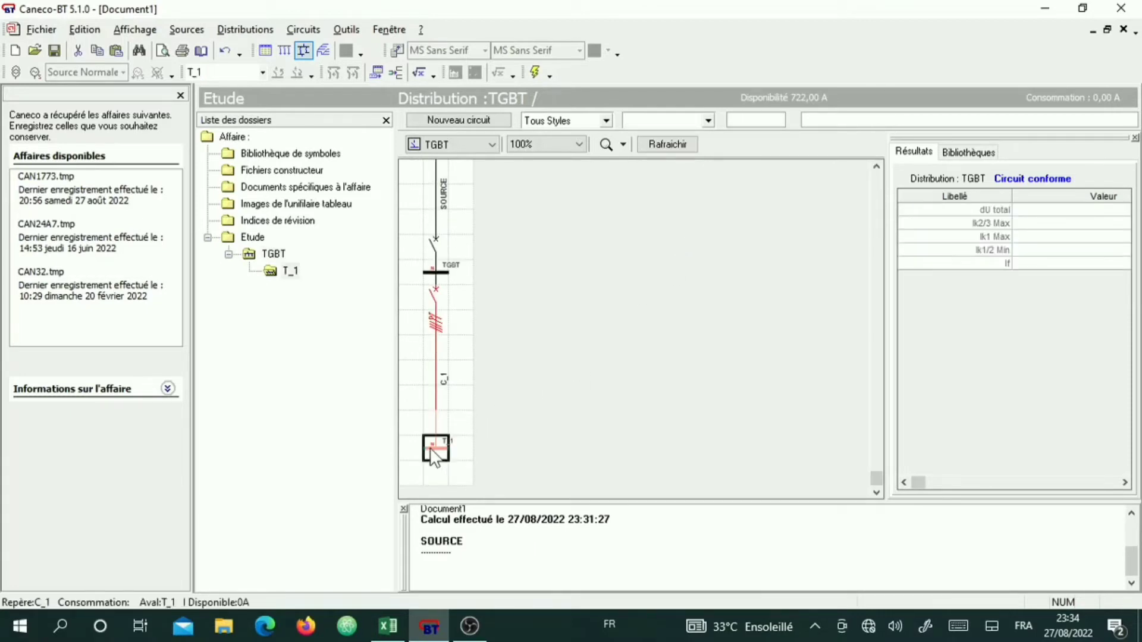
{"action": "right_click", "coordinate": [429, 449]}
{"action": "mouse_move", "coordinate": [493, 326]}
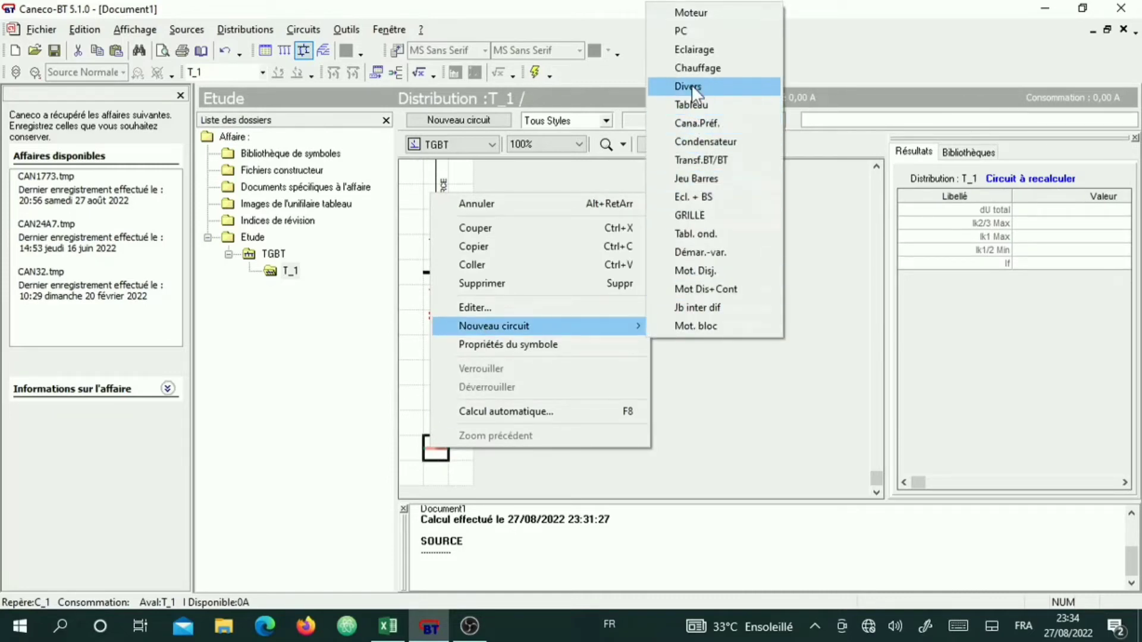
{"action": "left_click", "coordinate": [693, 50]}
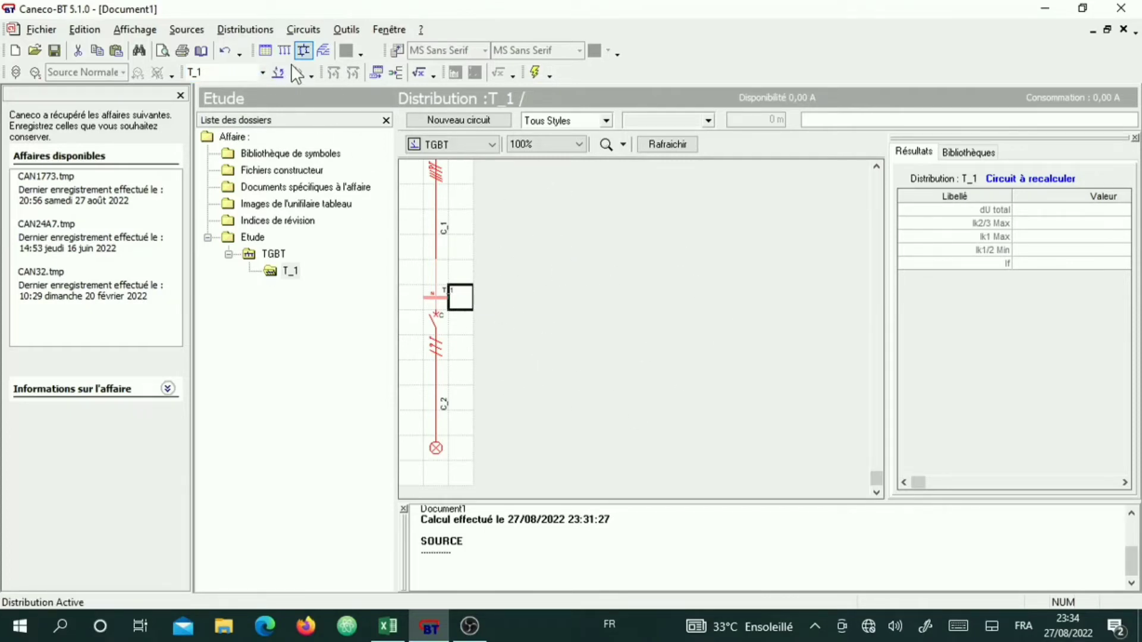
Show T_1's circuits in the Tableur table and paste a copy of lighting circuit C_2
{"action": "left_click", "coordinate": [262, 53]}
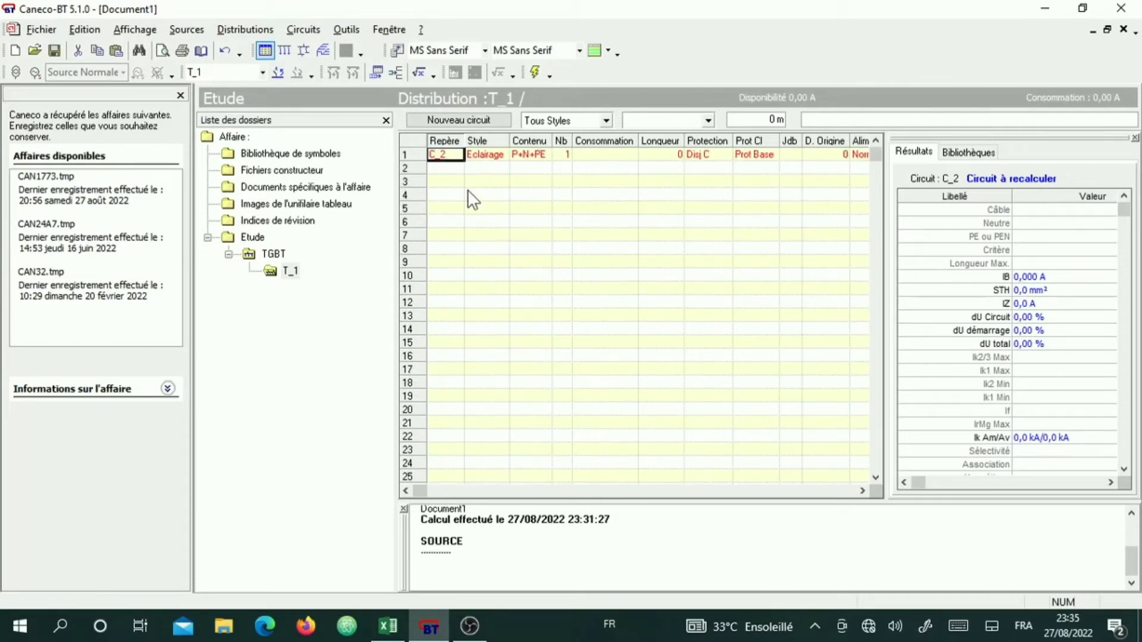
{"action": "left_click", "coordinate": [415, 155]}
{"action": "right_click", "coordinate": [416, 155]}
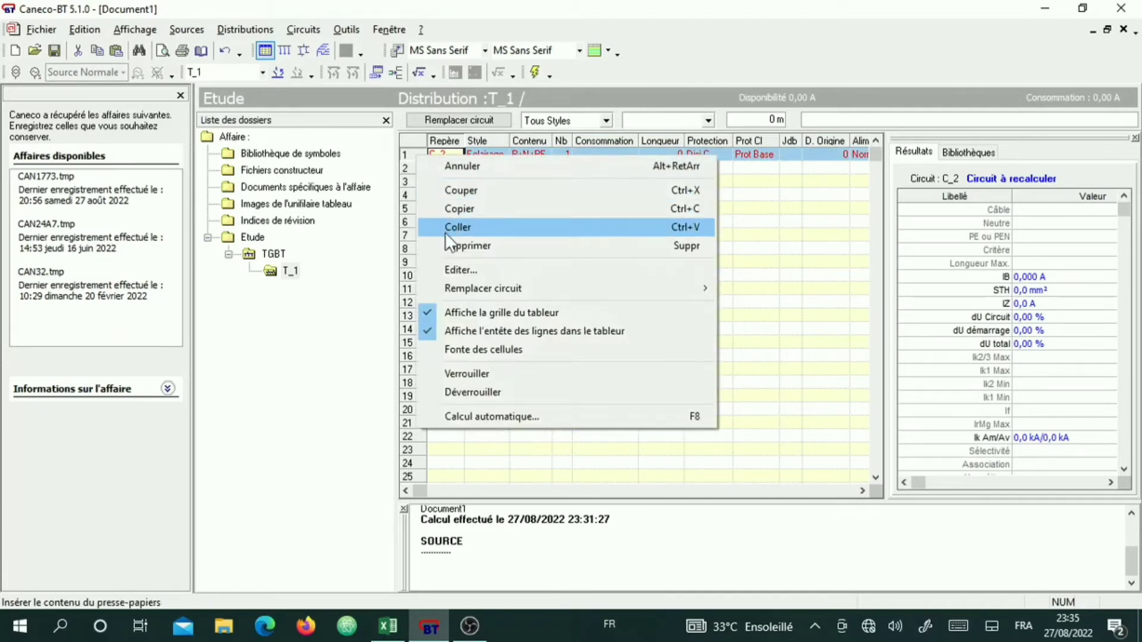
{"action": "left_click", "coordinate": [446, 209]}
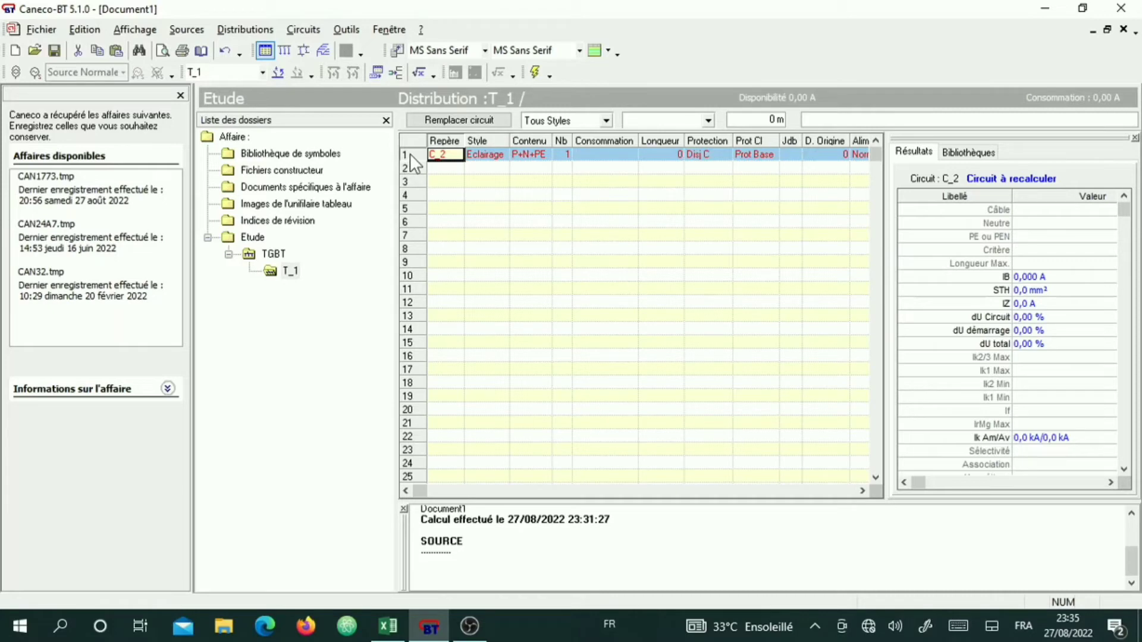
{"action": "left_click_drag", "start_coordinate": [412, 156], "coordinate": [430, 211]}
{"action": "right_click", "coordinate": [406, 153]}
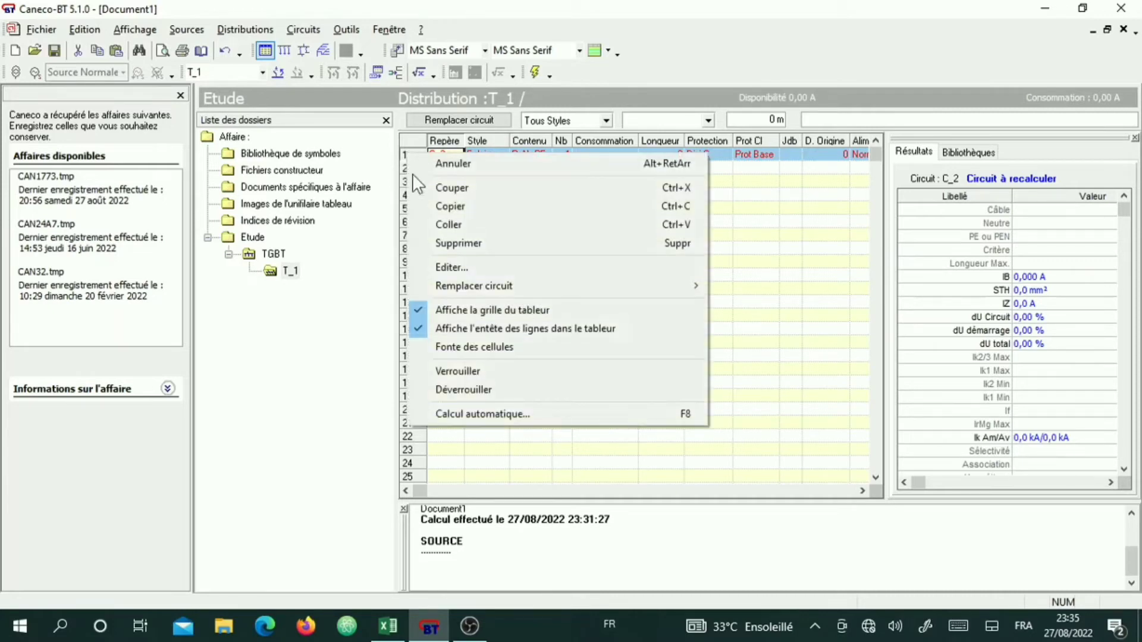
{"action": "left_click", "coordinate": [437, 226]}
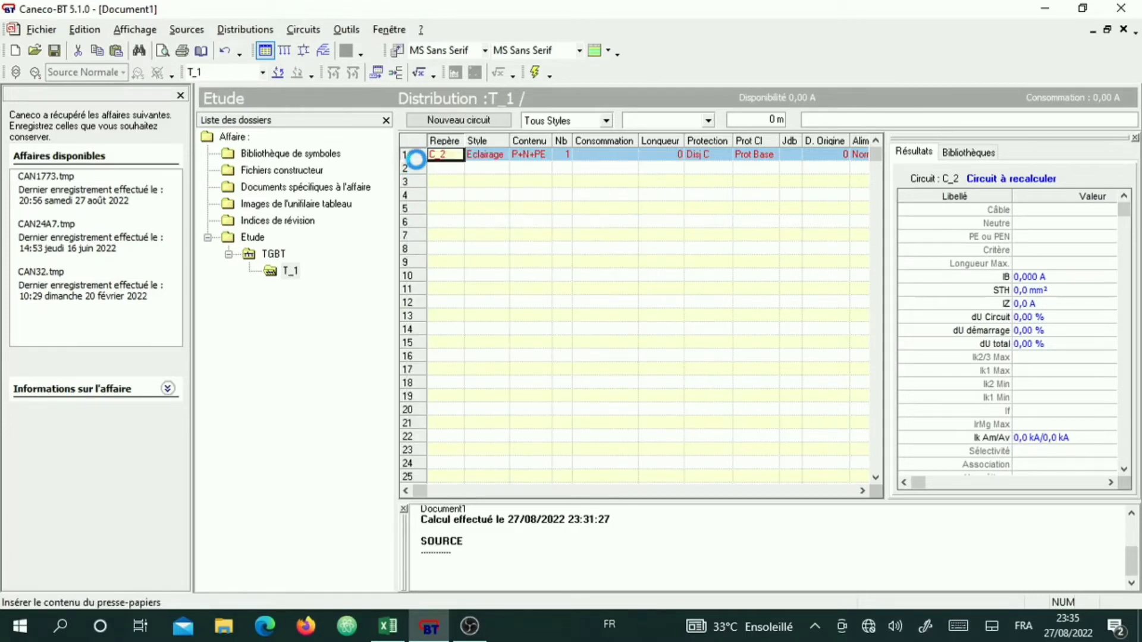
{"action": "left_click", "coordinate": [522, 196]}
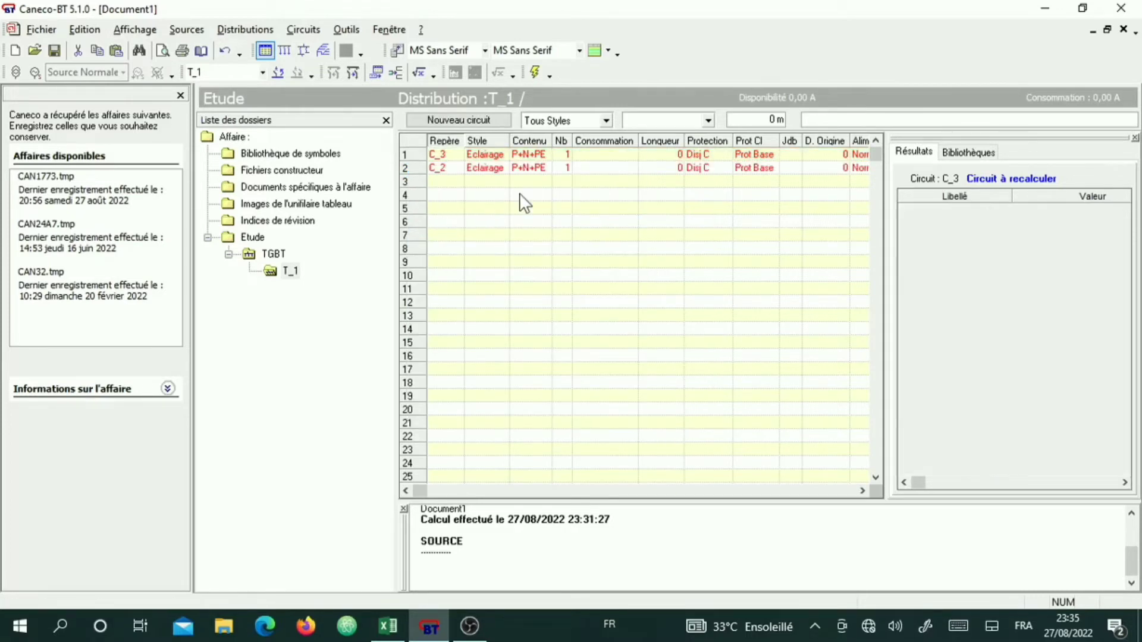
Copy C_2 again into empty rows 3–6, giving T_1 lighting circuits C_2 through C_7
{"action": "left_click", "coordinate": [413, 169]}
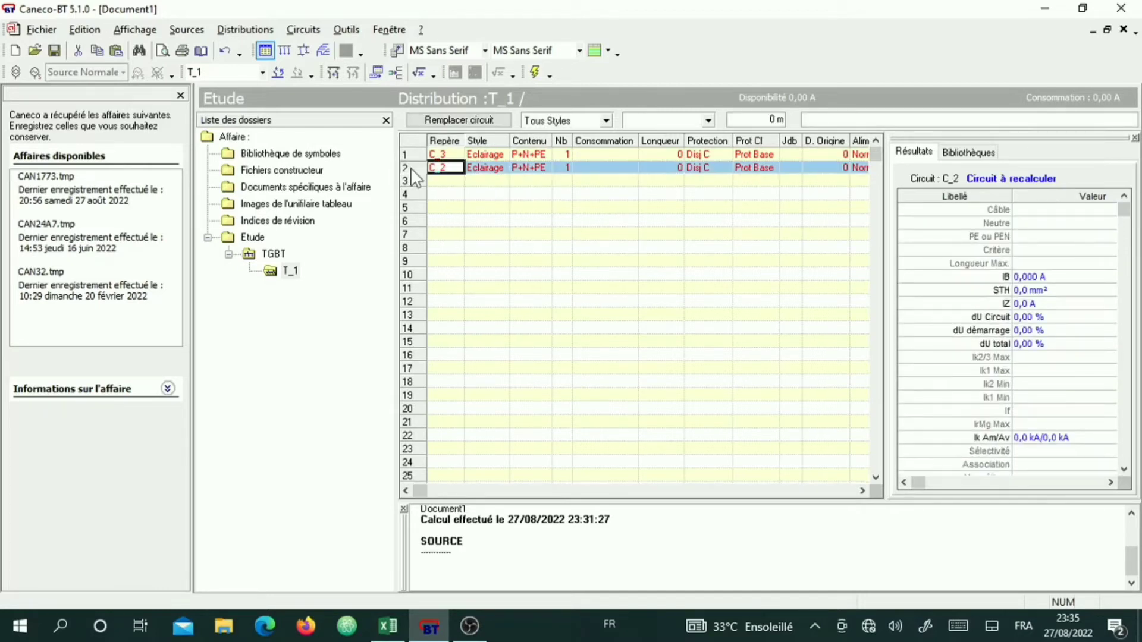
{"action": "right_click", "coordinate": [410, 168]}
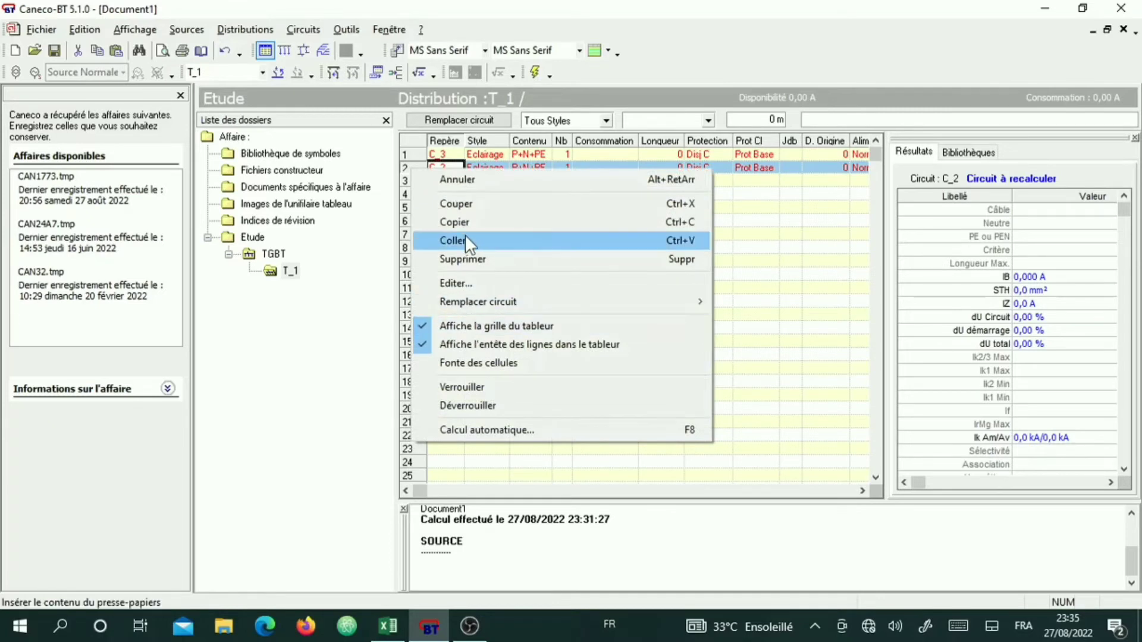
{"action": "left_click", "coordinate": [476, 223]}
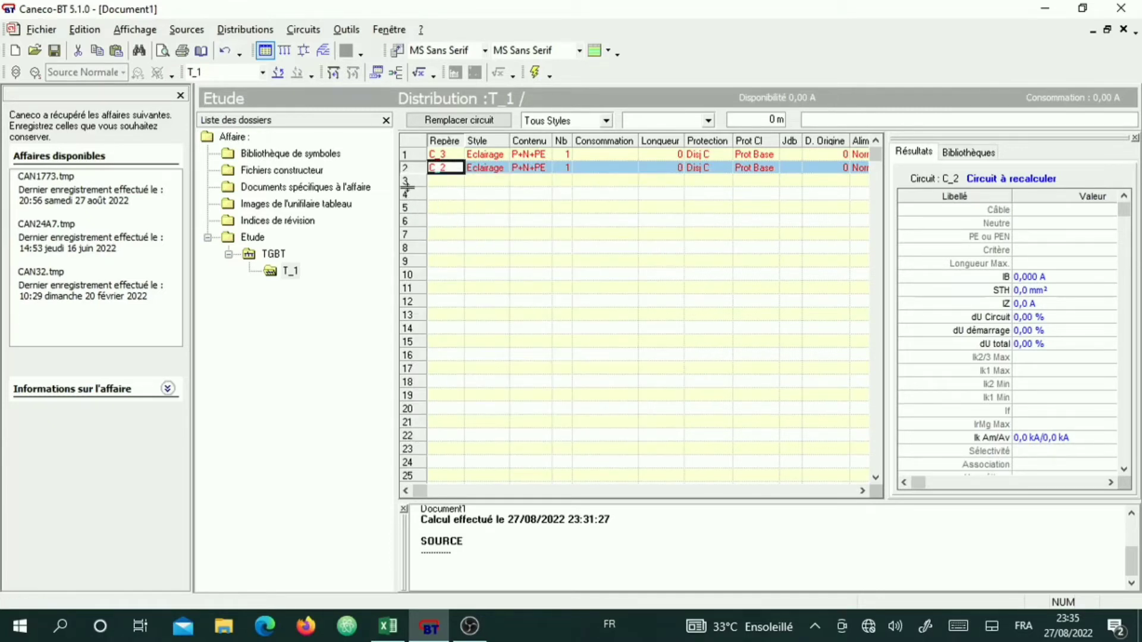
{"action": "left_click_drag", "start_coordinate": [405, 180], "coordinate": [410, 225]}
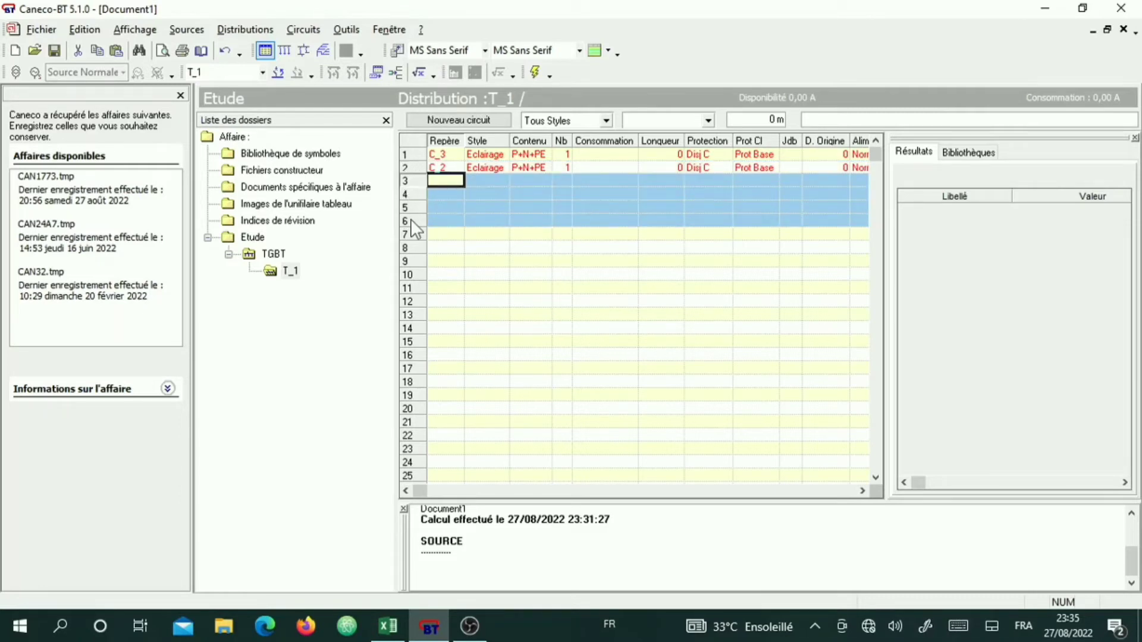
{"action": "right_click", "coordinate": [411, 220]}
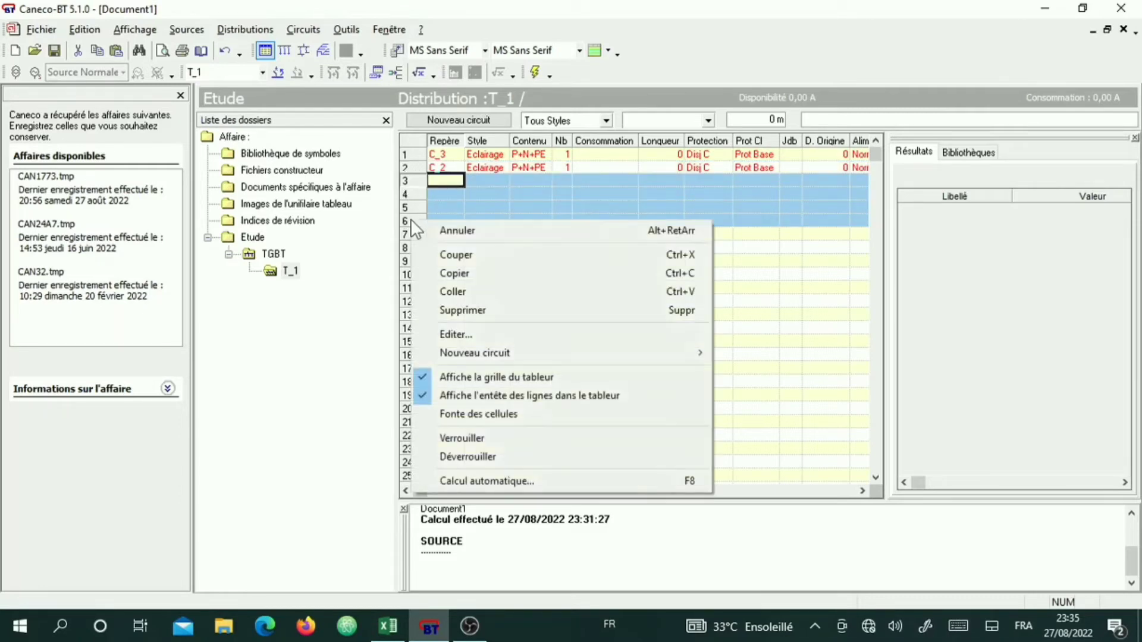
{"action": "left_click", "coordinate": [450, 291]}
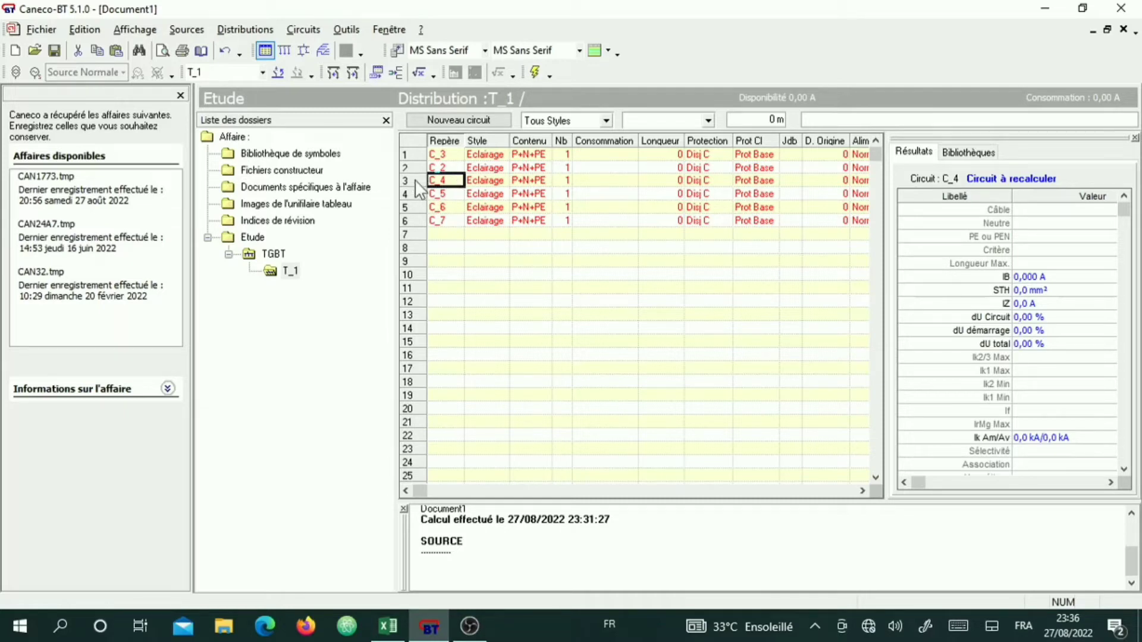
{"action": "mouse_move", "coordinate": [270, 270]}
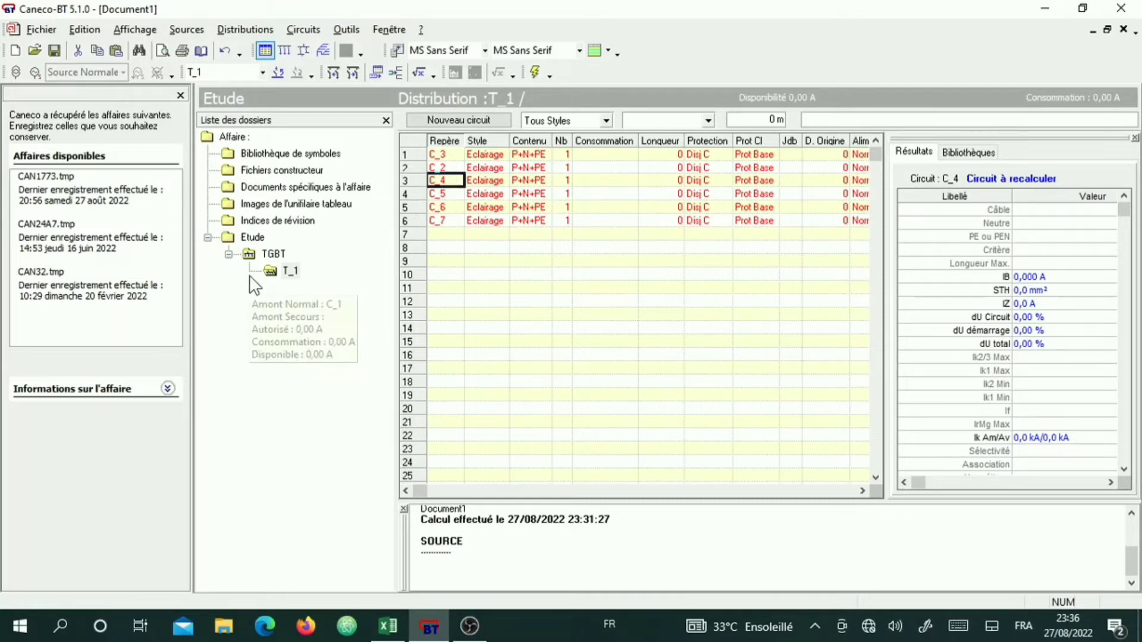
{"action": "left_click", "coordinate": [289, 271]}
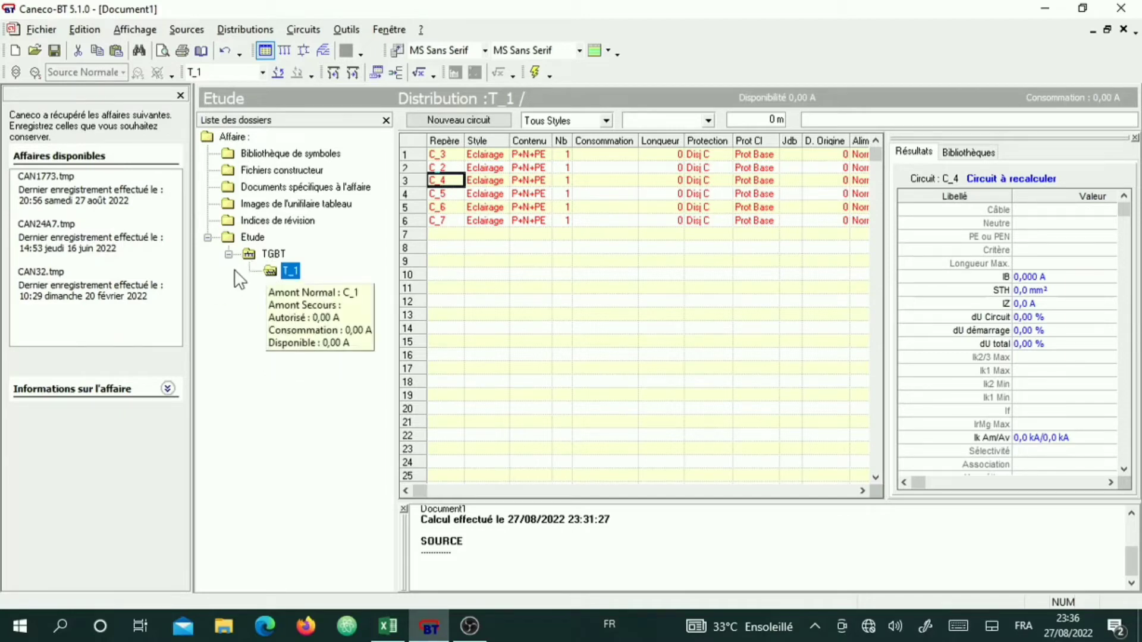
Add board T_8 to TGBT via feeder C_8, check T_1, and open T_8's empty distribution
{"action": "left_click", "coordinate": [250, 257]}
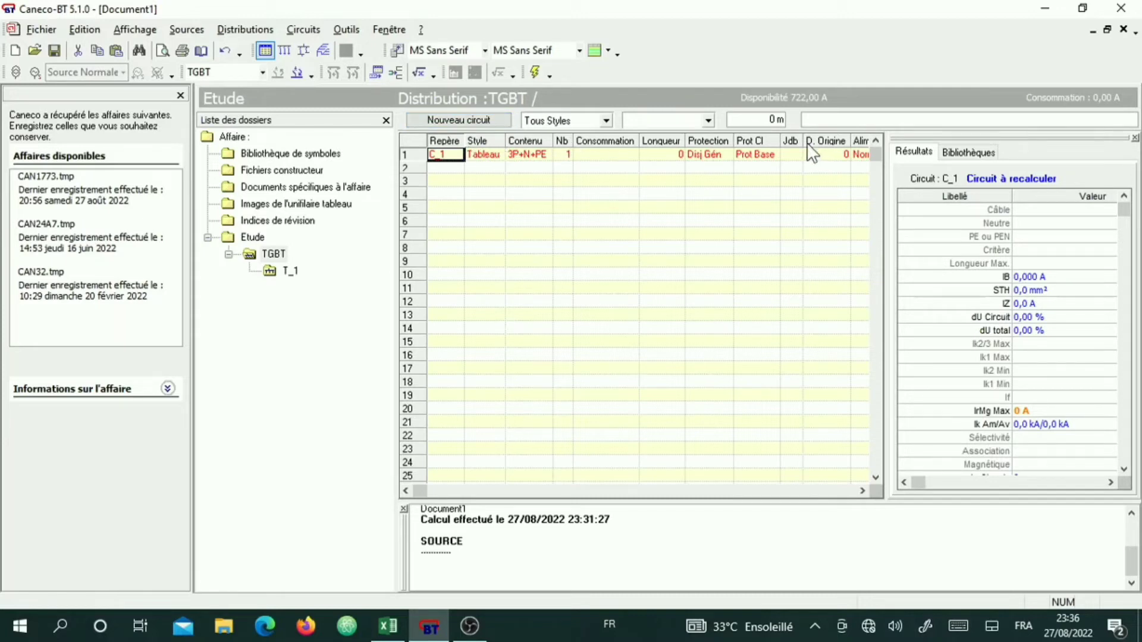
{"action": "left_click", "coordinate": [461, 121]}
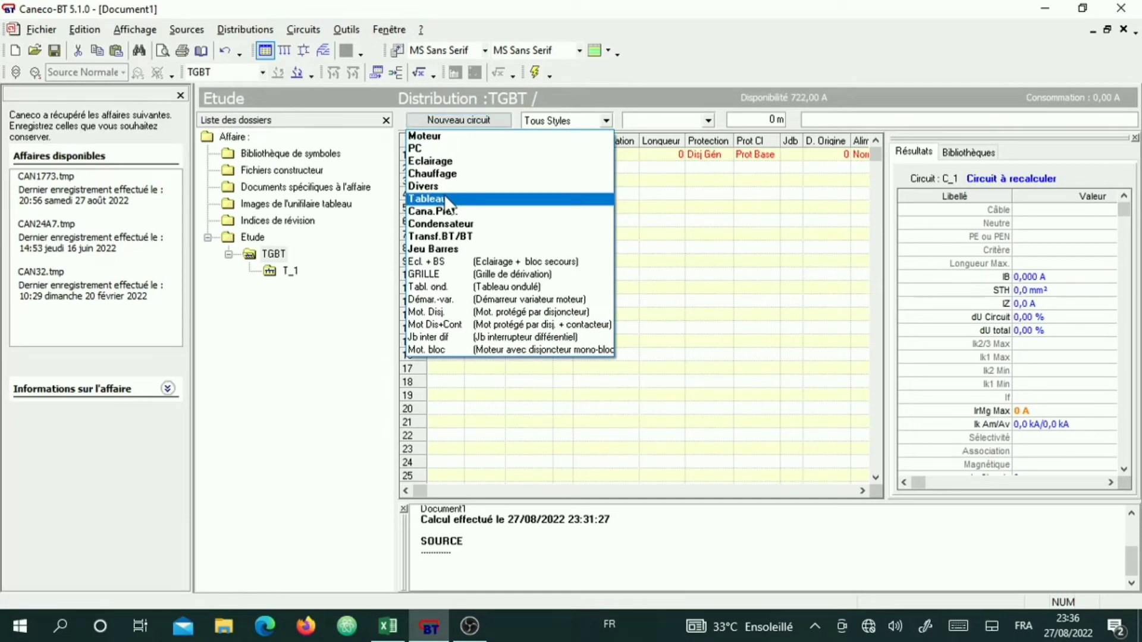
{"action": "left_click", "coordinate": [447, 200]}
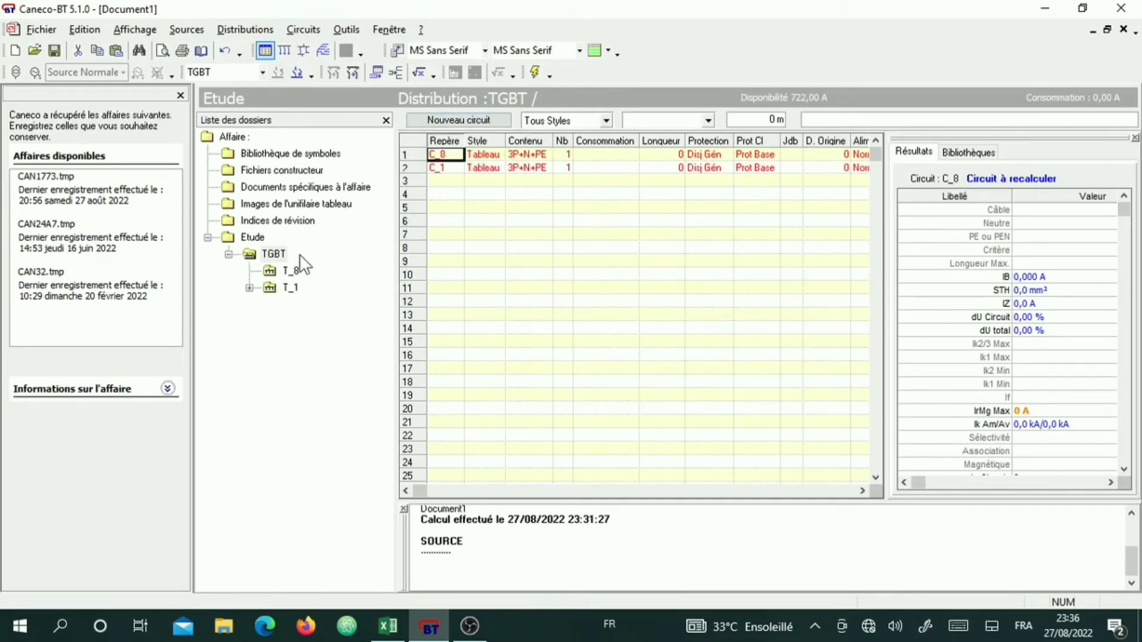
{"action": "left_click", "coordinate": [250, 290]}
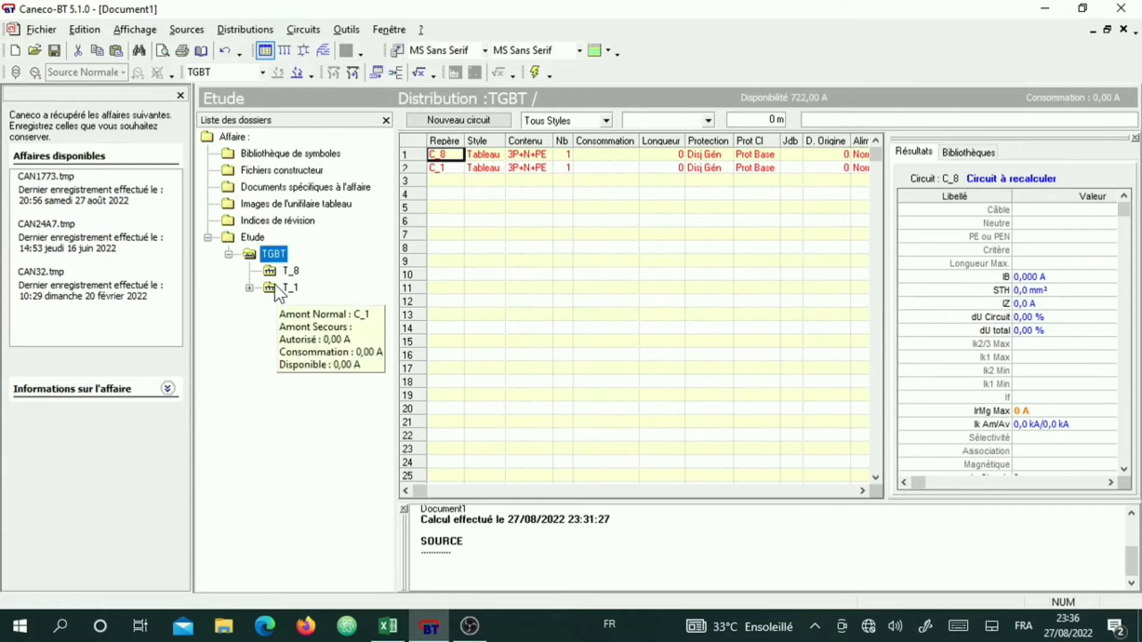
{"action": "left_click", "coordinate": [275, 288]}
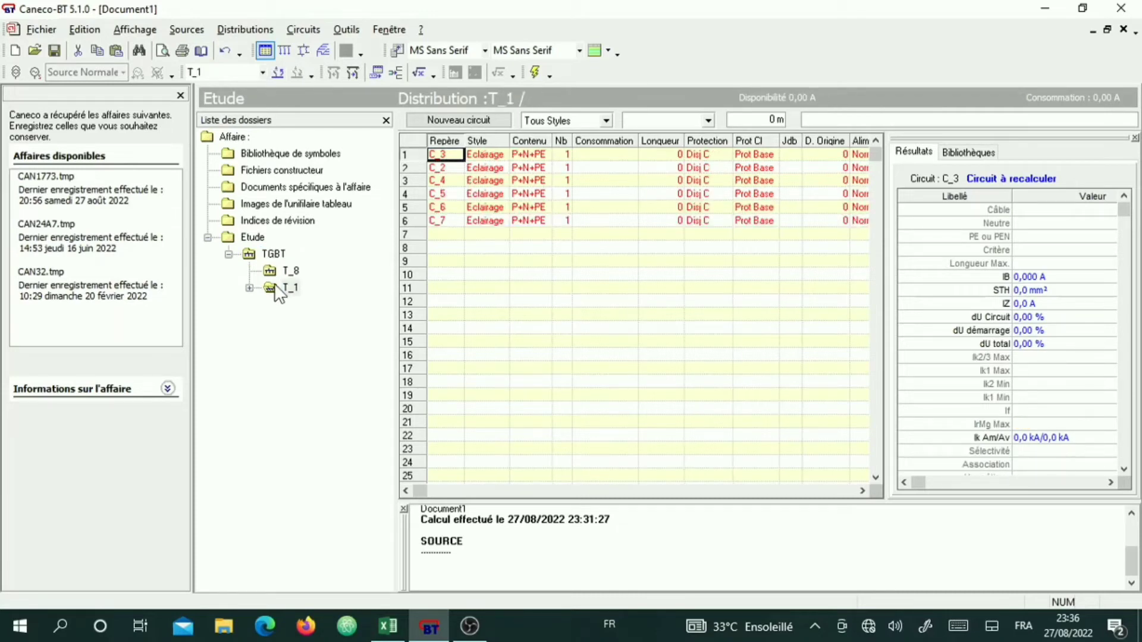
{"action": "left_click", "coordinate": [287, 272]}
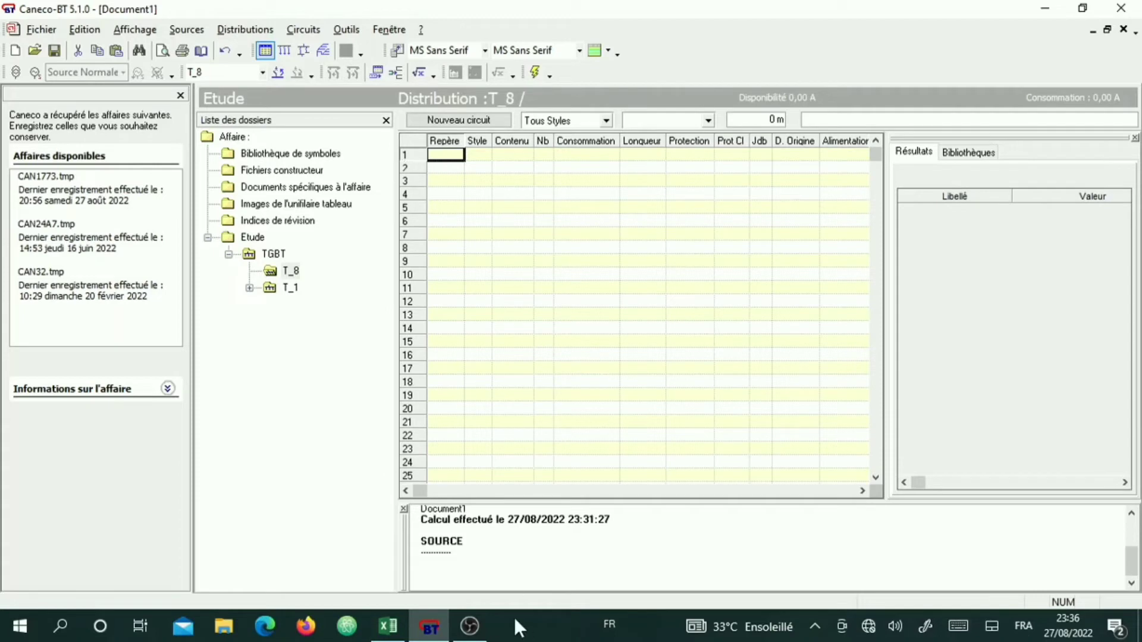
{"action": "left_click", "coordinate": [391, 631]}
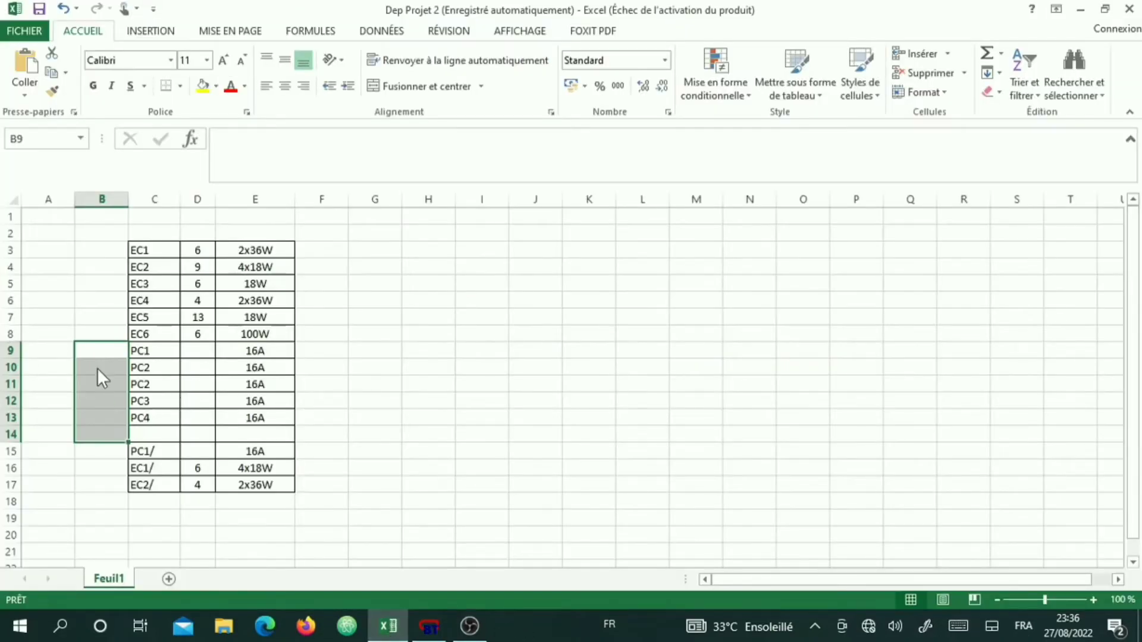
{"action": "left_click", "coordinate": [65, 305]}
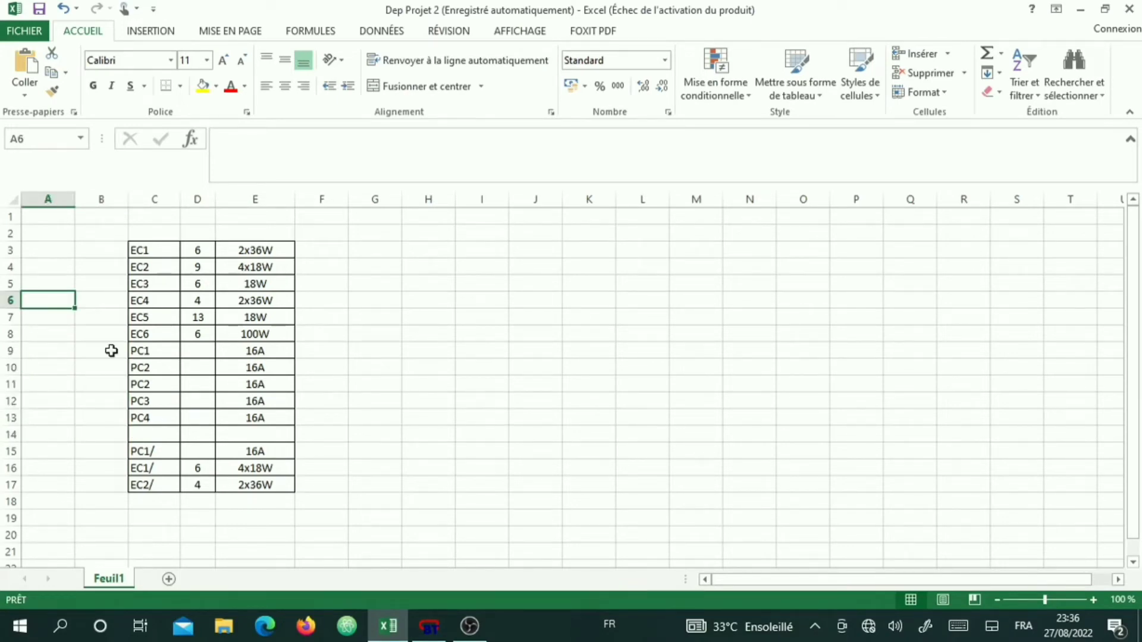
{"action": "left_click_drag", "start_coordinate": [48, 368], "coordinate": [48, 384]}
{"action": "mouse_move", "coordinate": [430, 626]}
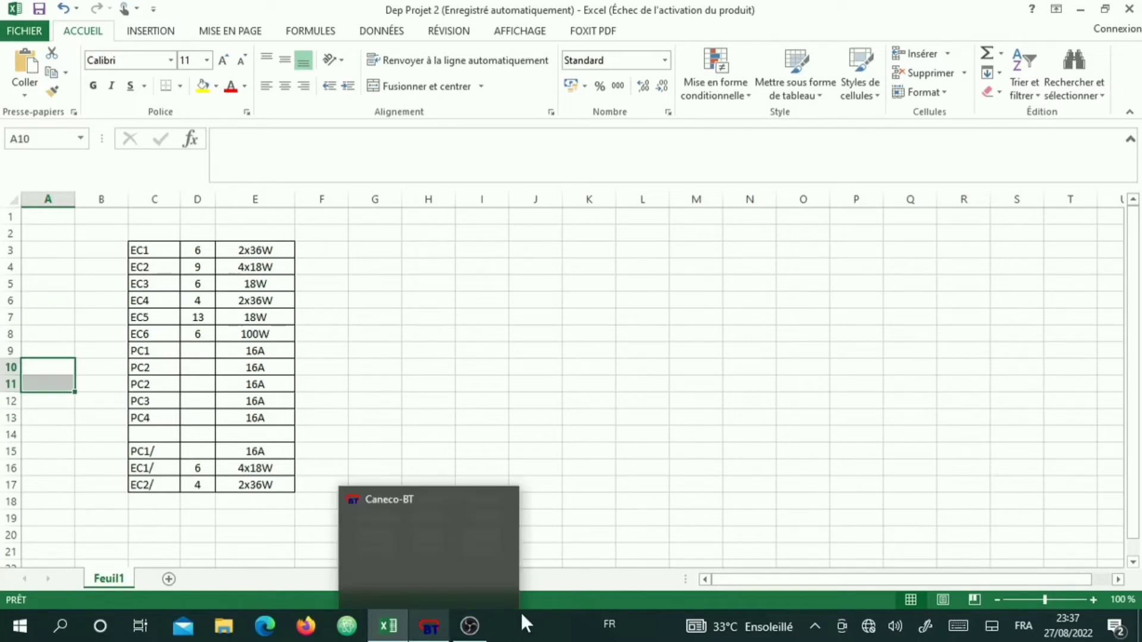
{"action": "left_click", "coordinate": [431, 582]}
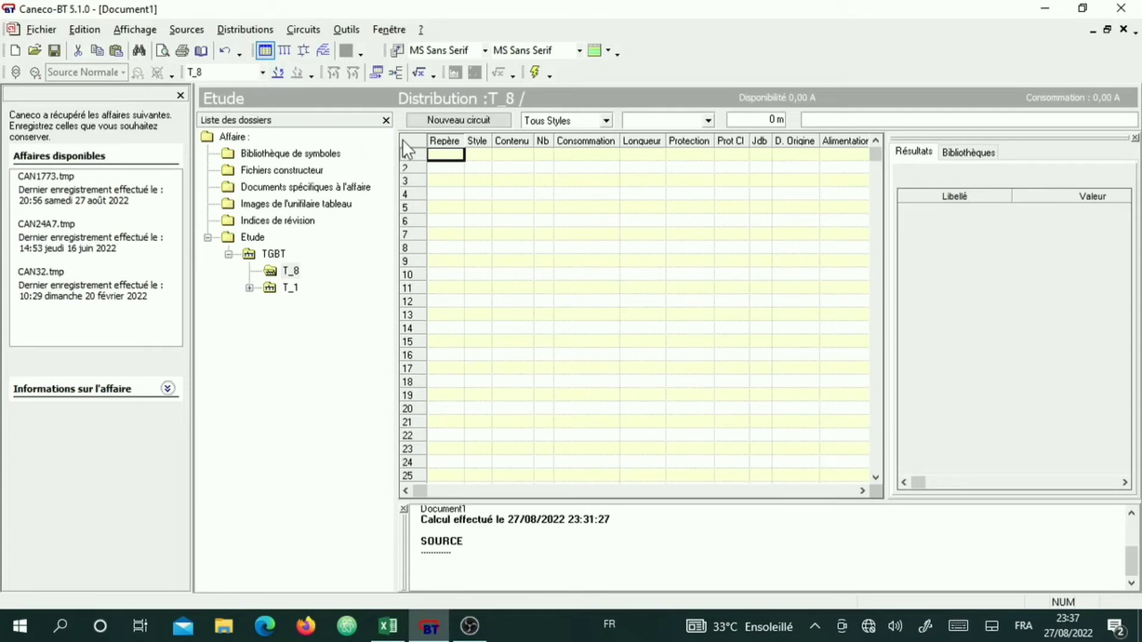
Add socket circuit C_9 to board T_8 and copy its row
{"action": "left_click", "coordinate": [455, 117]}
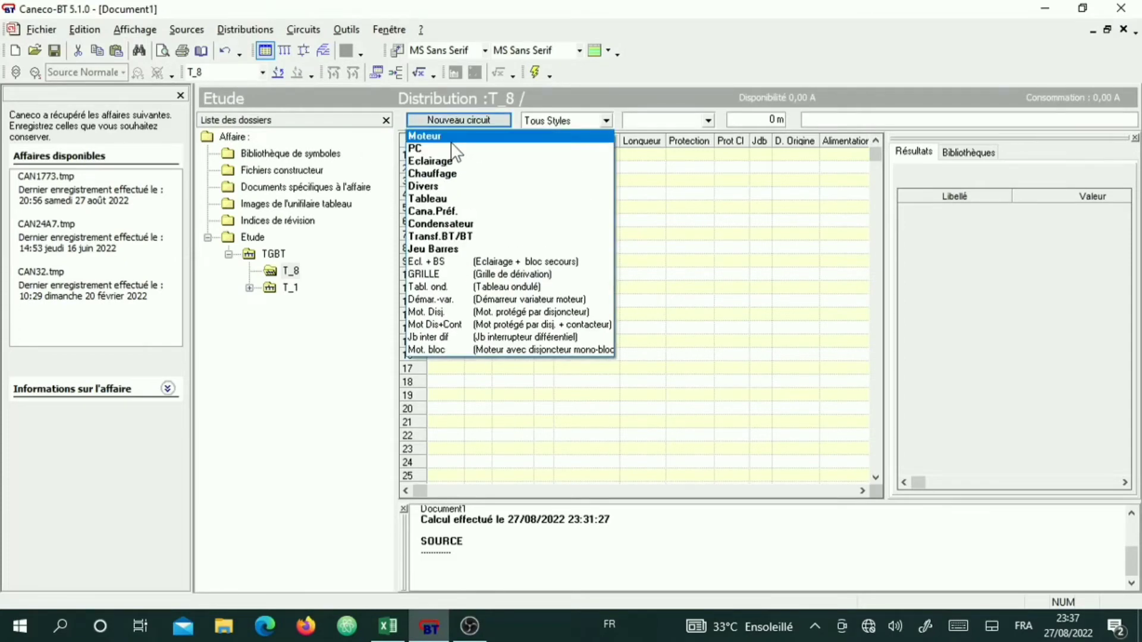
{"action": "left_click", "coordinate": [447, 149]}
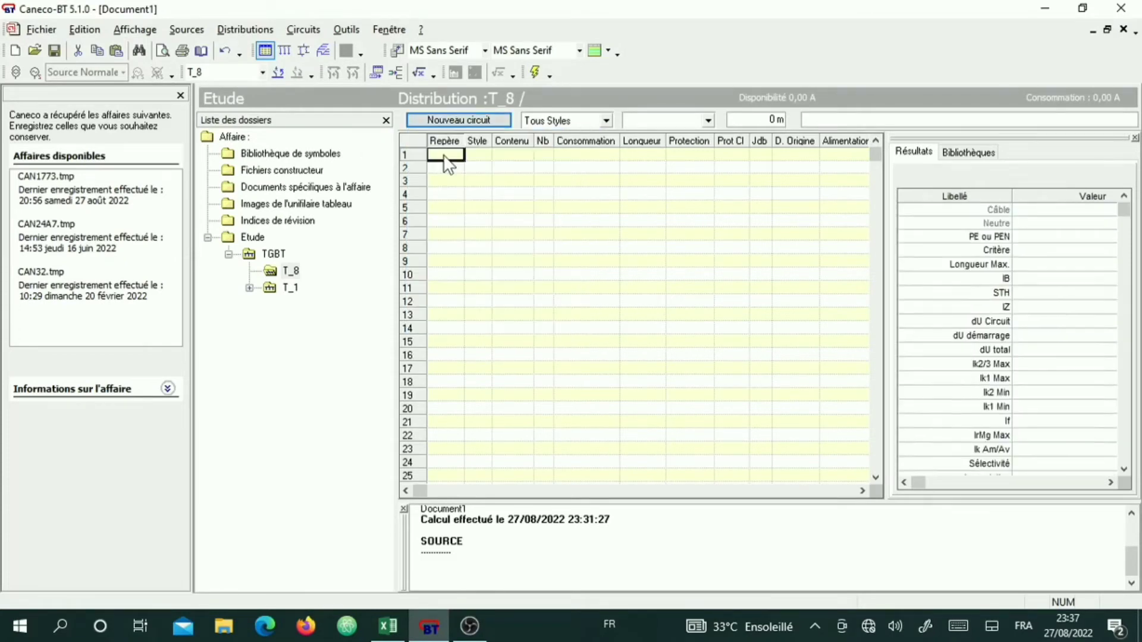
{"action": "left_click", "coordinate": [409, 151]}
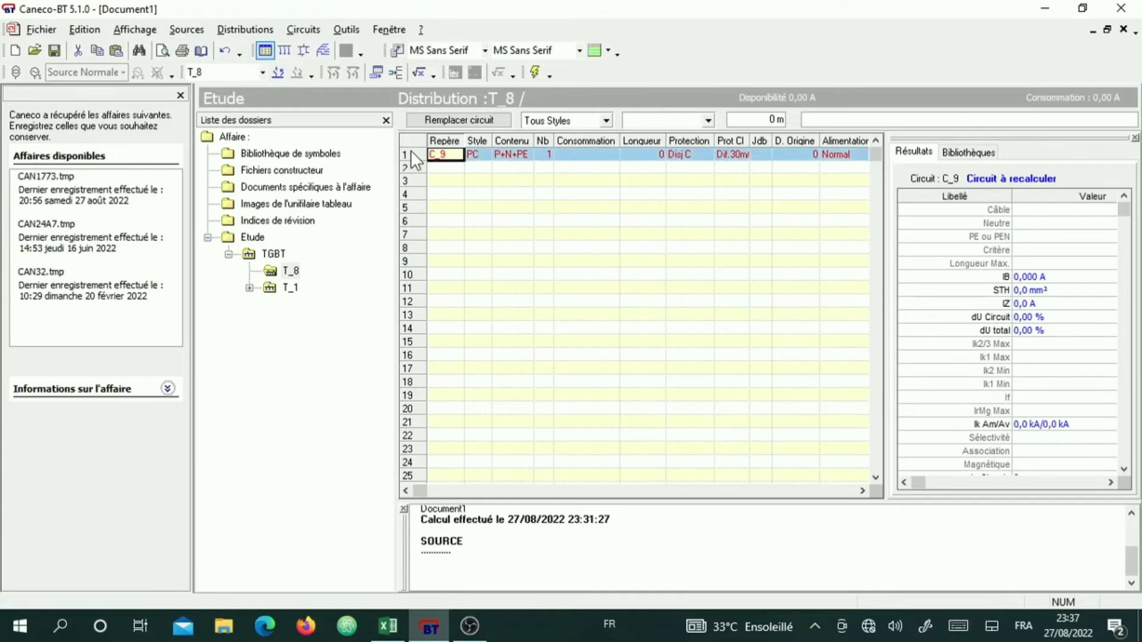
{"action": "right_click", "coordinate": [411, 149]}
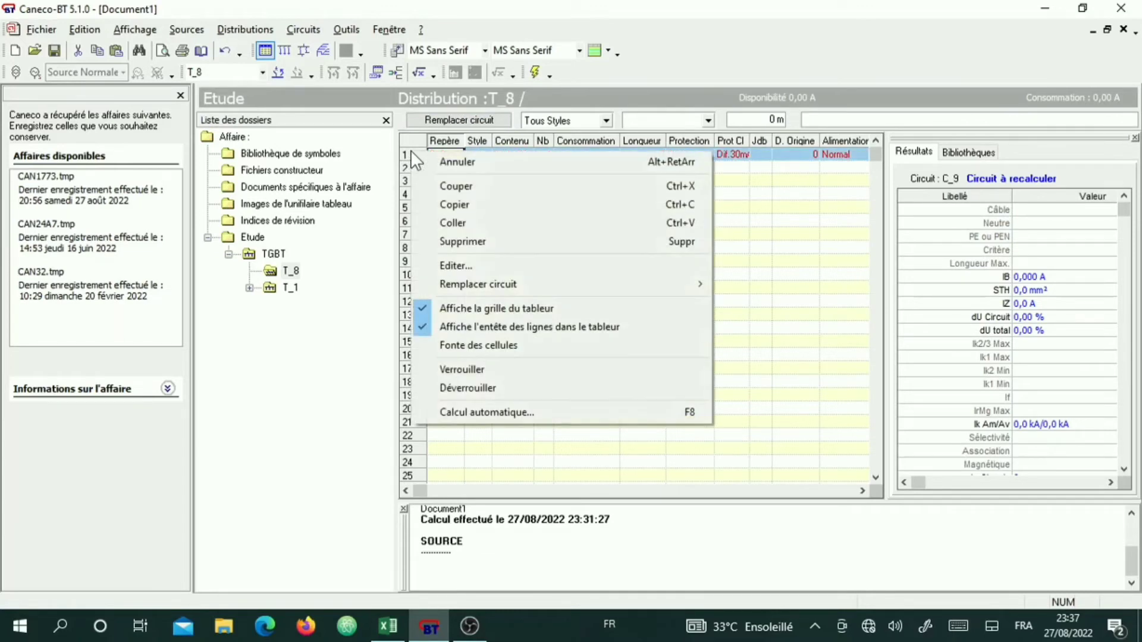
{"action": "left_click", "coordinate": [428, 207]}
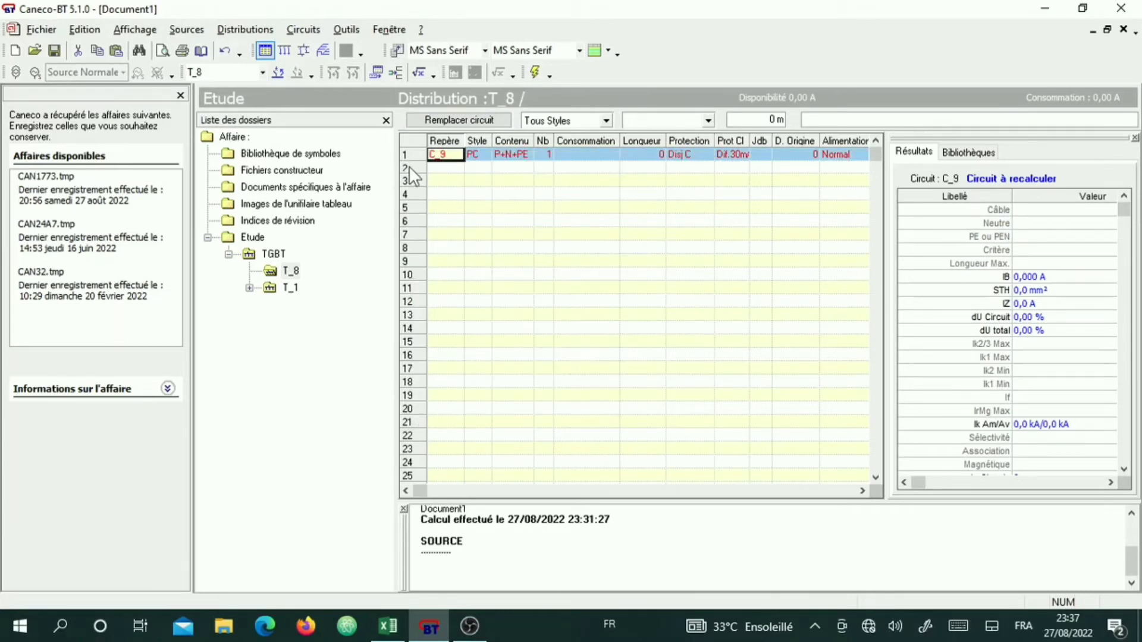
Paste C_9 into rows 2–4 to create identical socket circuits C_10 to C_12
{"action": "left_click_drag", "start_coordinate": [409, 167], "coordinate": [414, 191]}
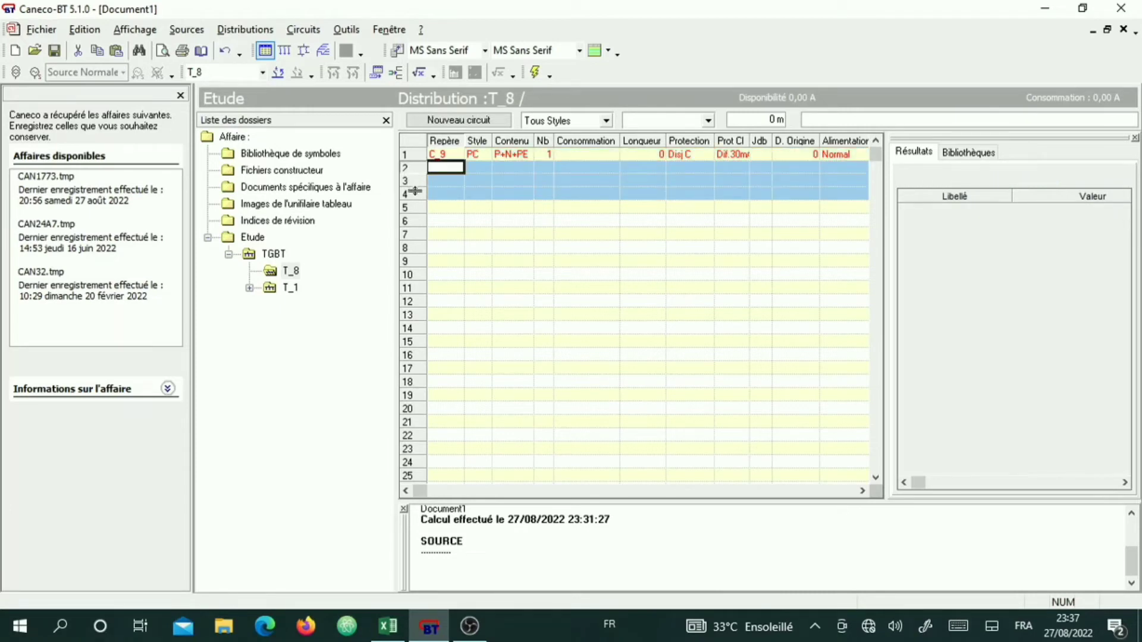
{"action": "right_click", "coordinate": [415, 195]}
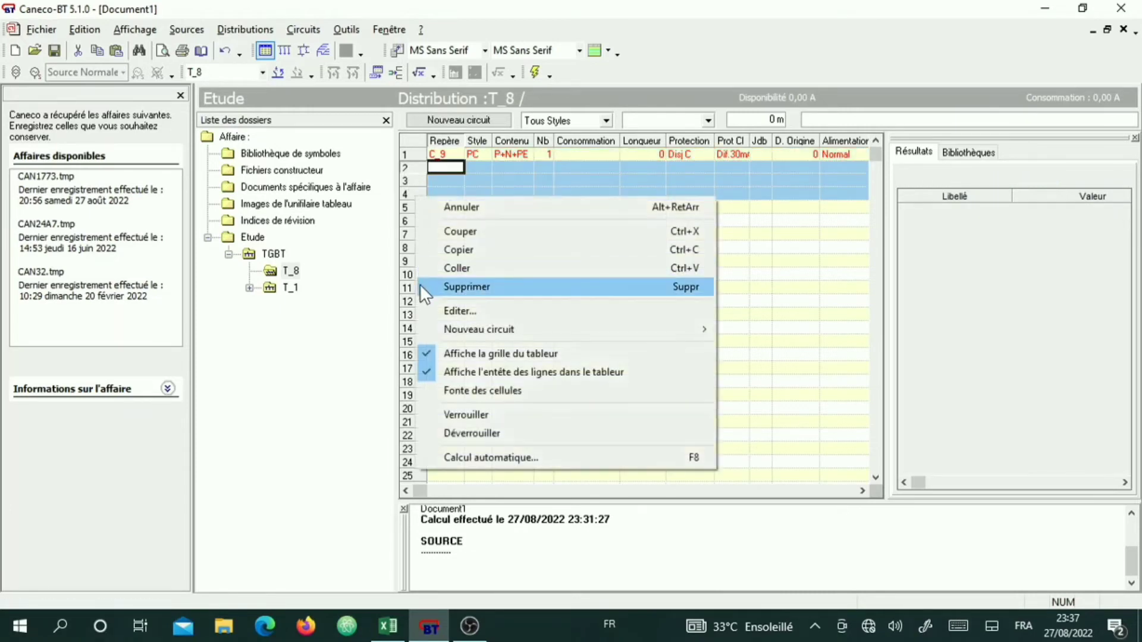
{"action": "left_click", "coordinate": [421, 258]}
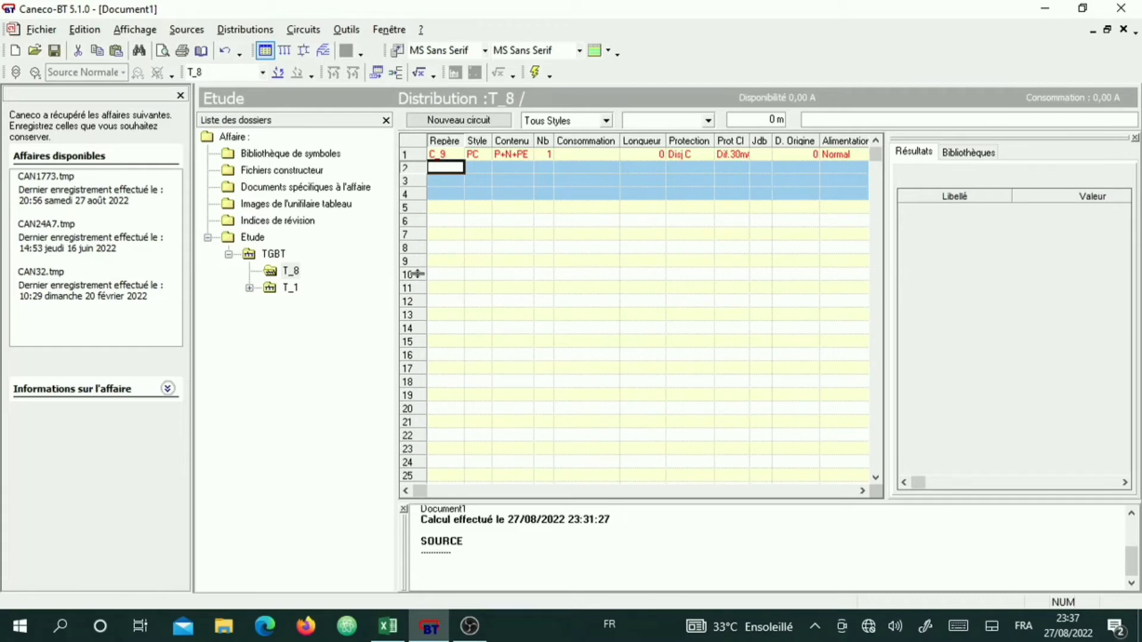
{"action": "right_click", "coordinate": [415, 193]}
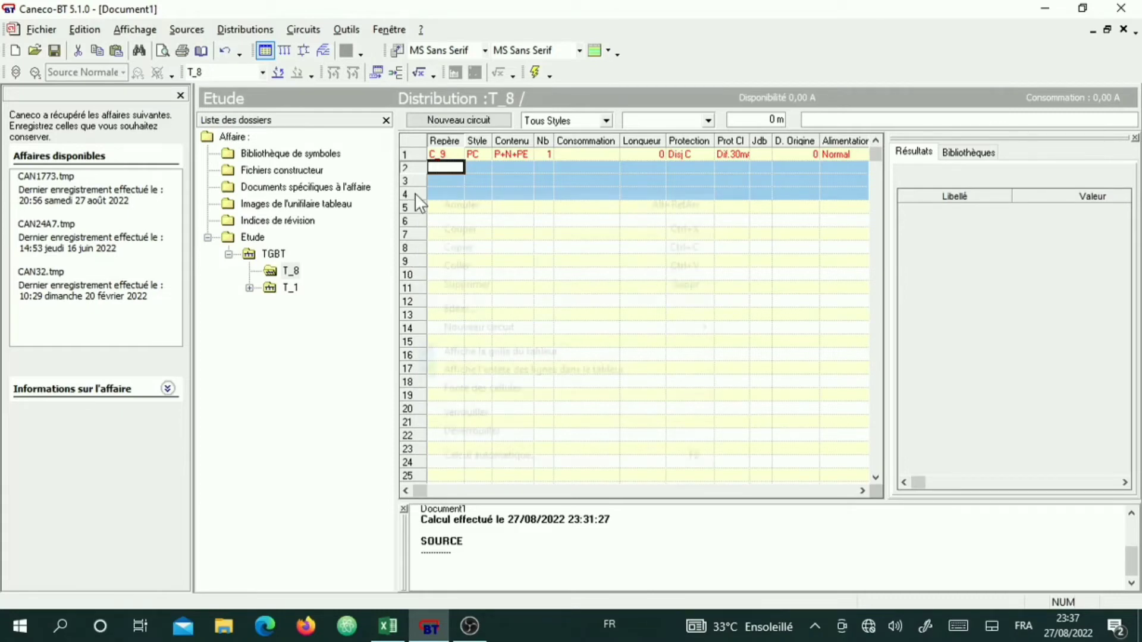
{"action": "left_click", "coordinate": [434, 265]}
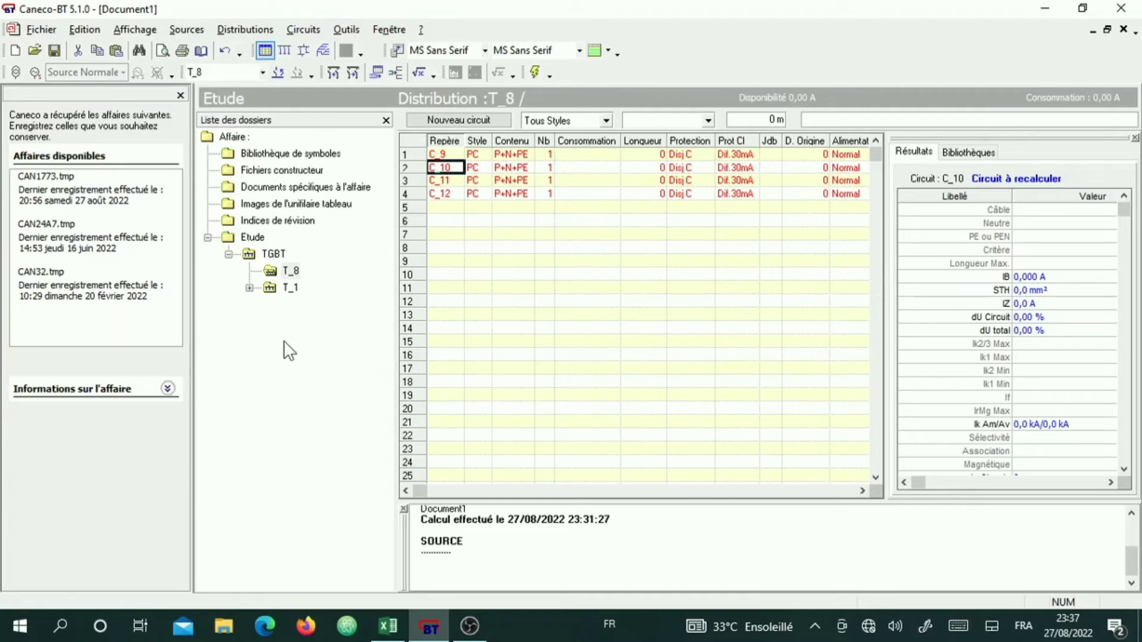
{"action": "mouse_move", "coordinate": [283, 287]}
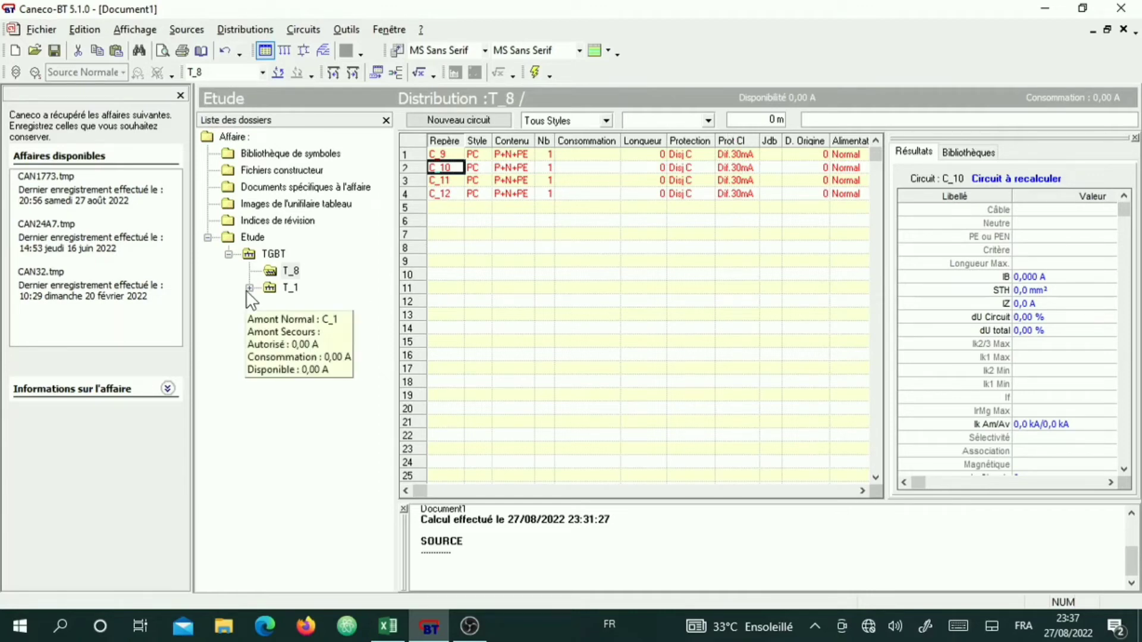
Add board T_13 to TGBT via feeder C_13 and open its empty distribution
{"action": "left_click", "coordinate": [245, 250]}
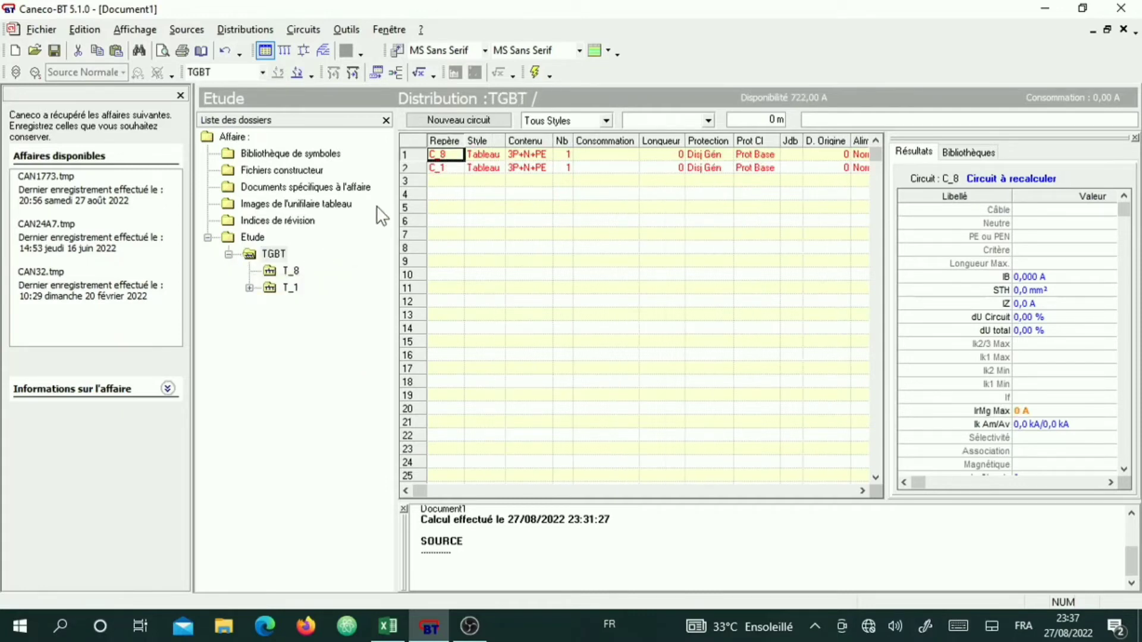
{"action": "left_click", "coordinate": [457, 119]}
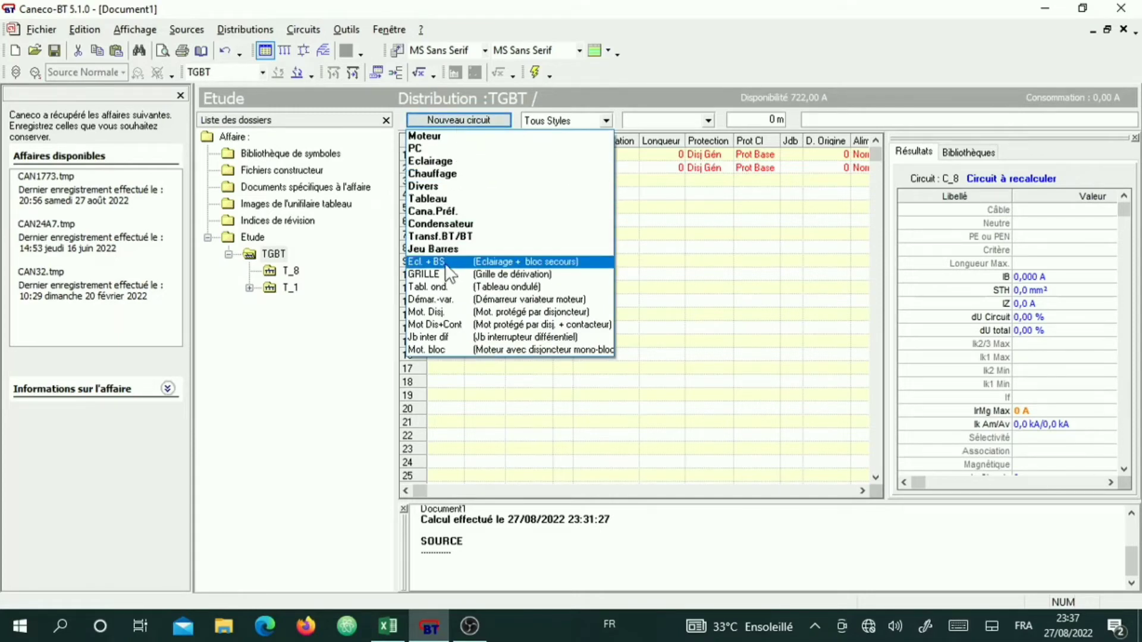
{"action": "left_click", "coordinate": [433, 199]}
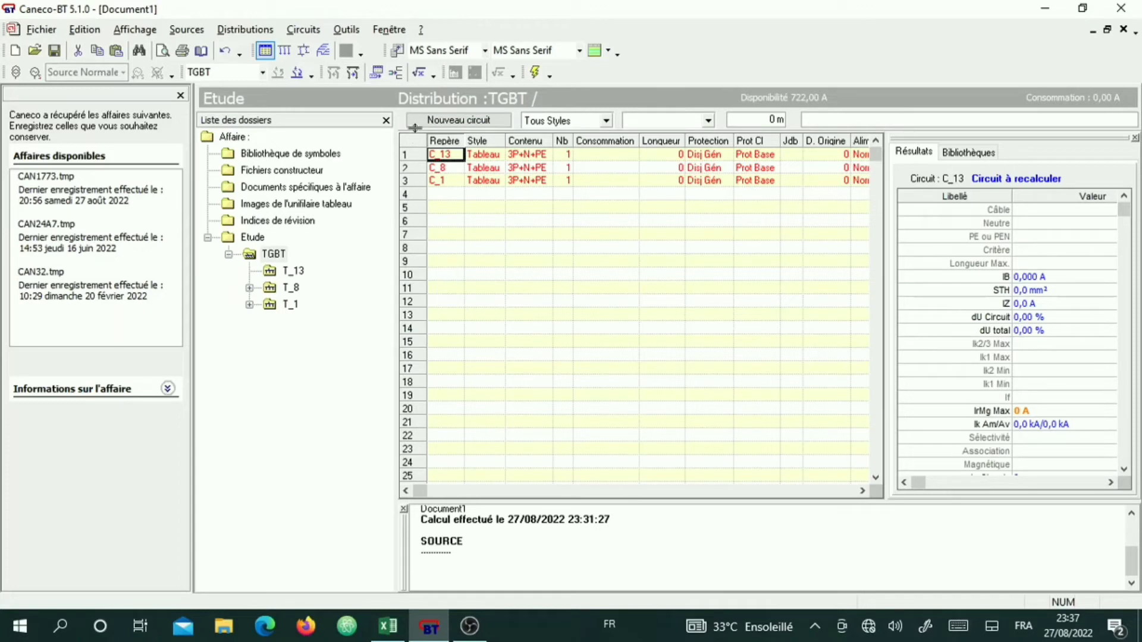
{"action": "left_click", "coordinate": [272, 254]}
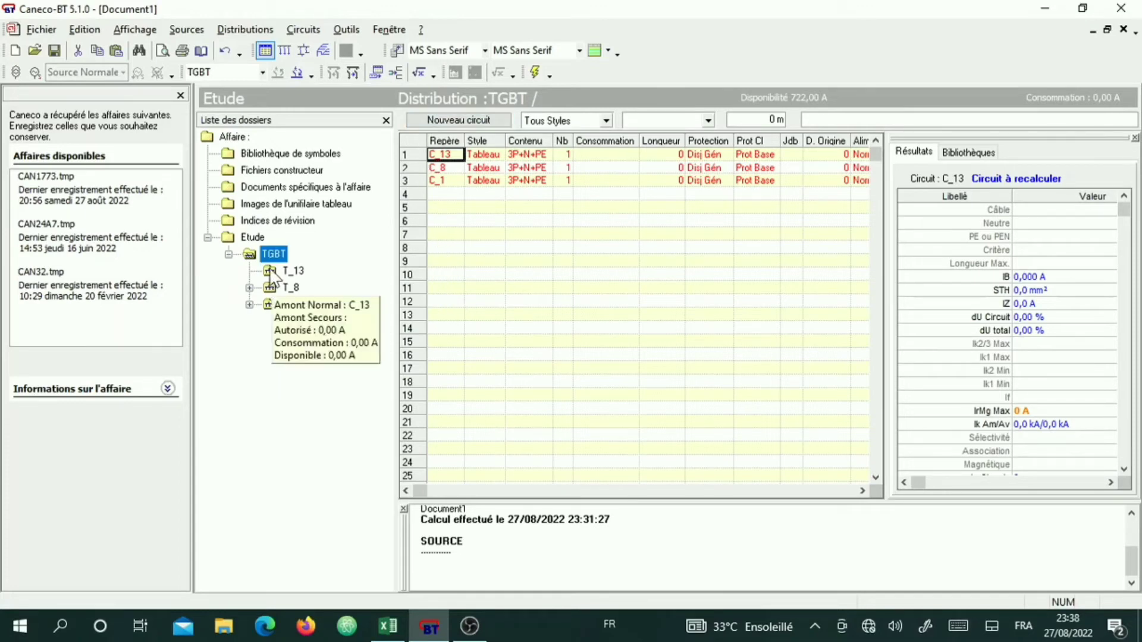
{"action": "left_click", "coordinate": [270, 272]}
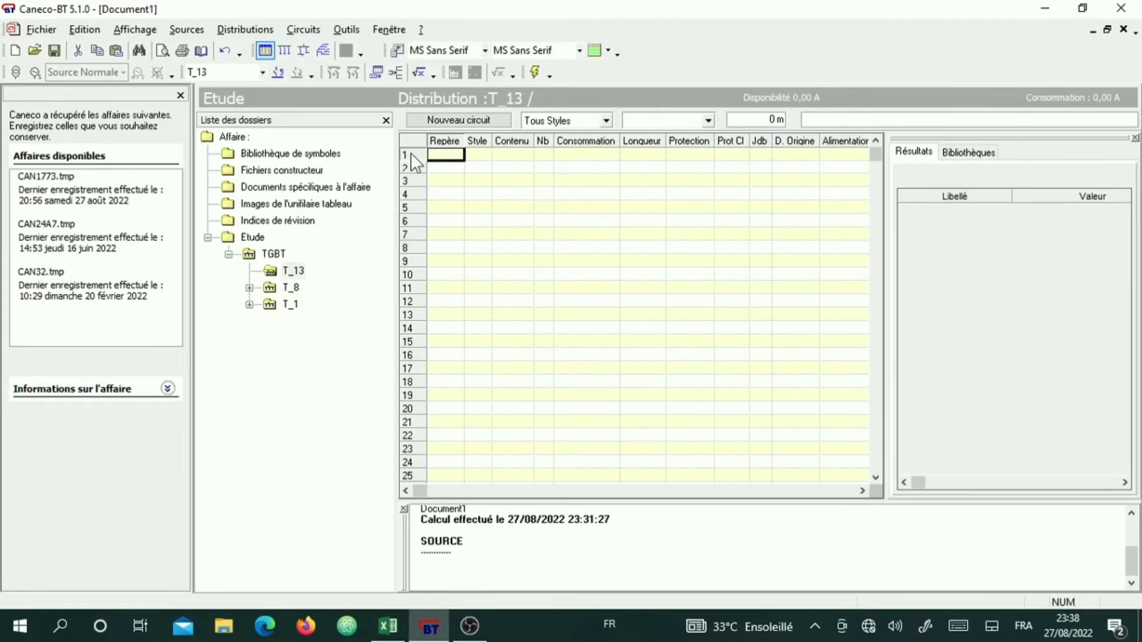
Add lighting circuits C_14 and C_15 and socket circuit C_16, then check the Excel load list
{"action": "left_click", "coordinate": [444, 120]}
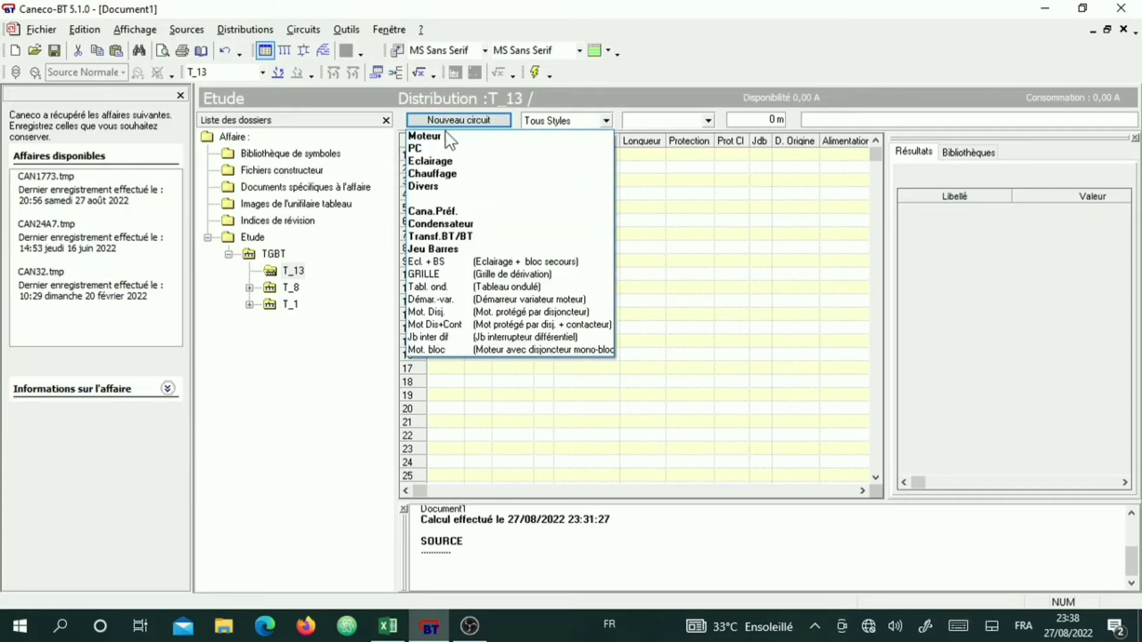
{"action": "left_click", "coordinate": [440, 160]}
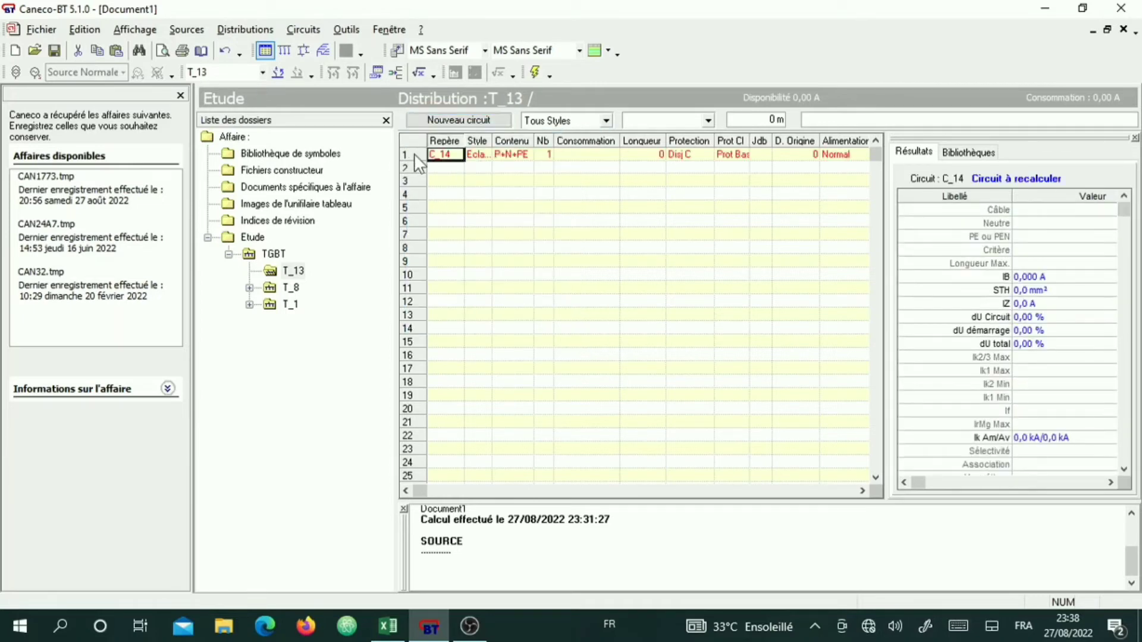
{"action": "left_click", "coordinate": [434, 126]}
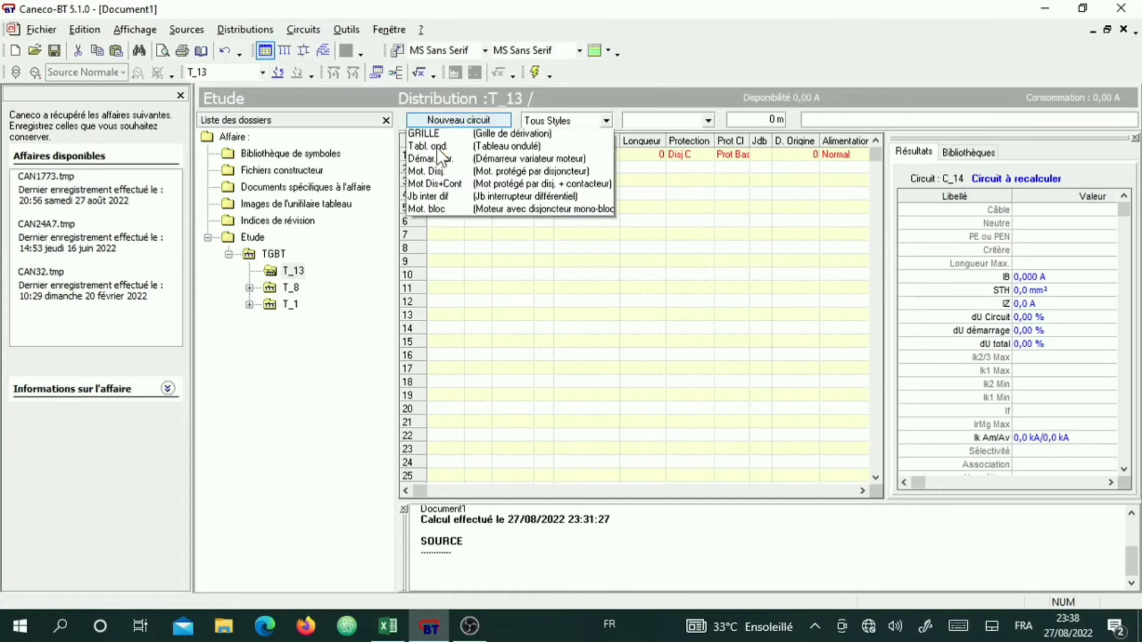
{"action": "left_click", "coordinate": [435, 165]}
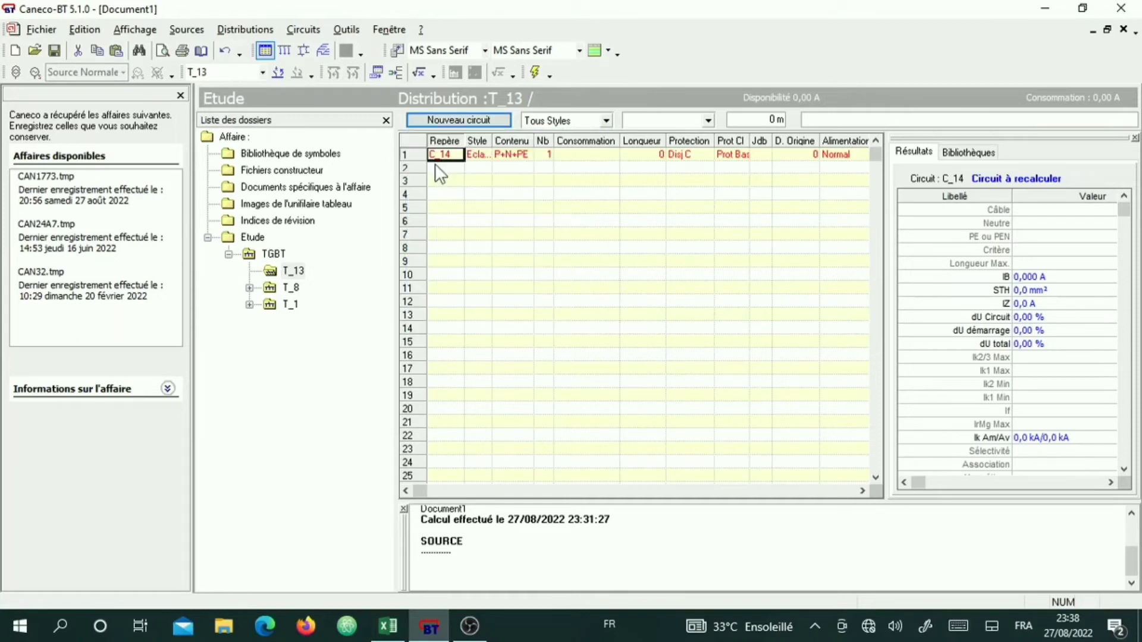
{"action": "left_click", "coordinate": [448, 121]}
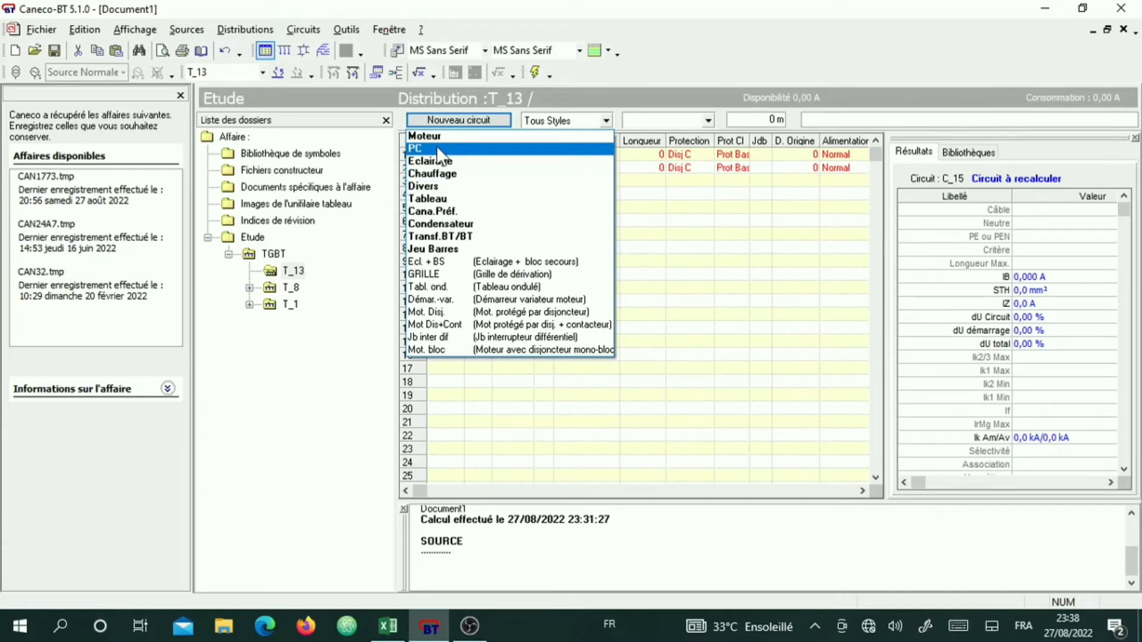
{"action": "left_click", "coordinate": [438, 148]}
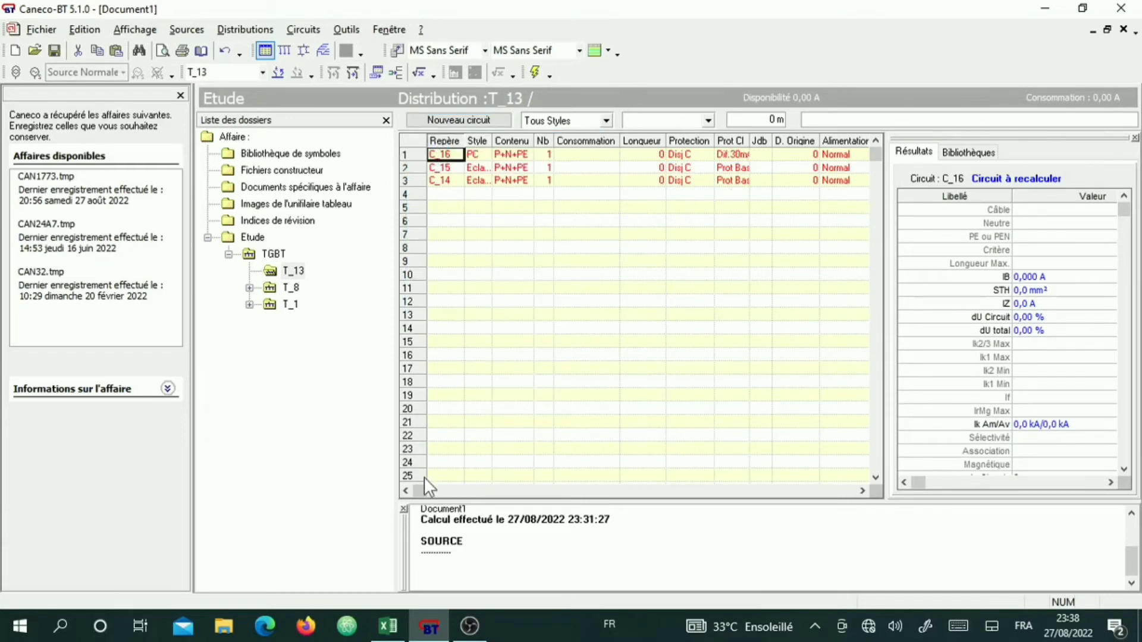
{"action": "left_click", "coordinate": [389, 627]}
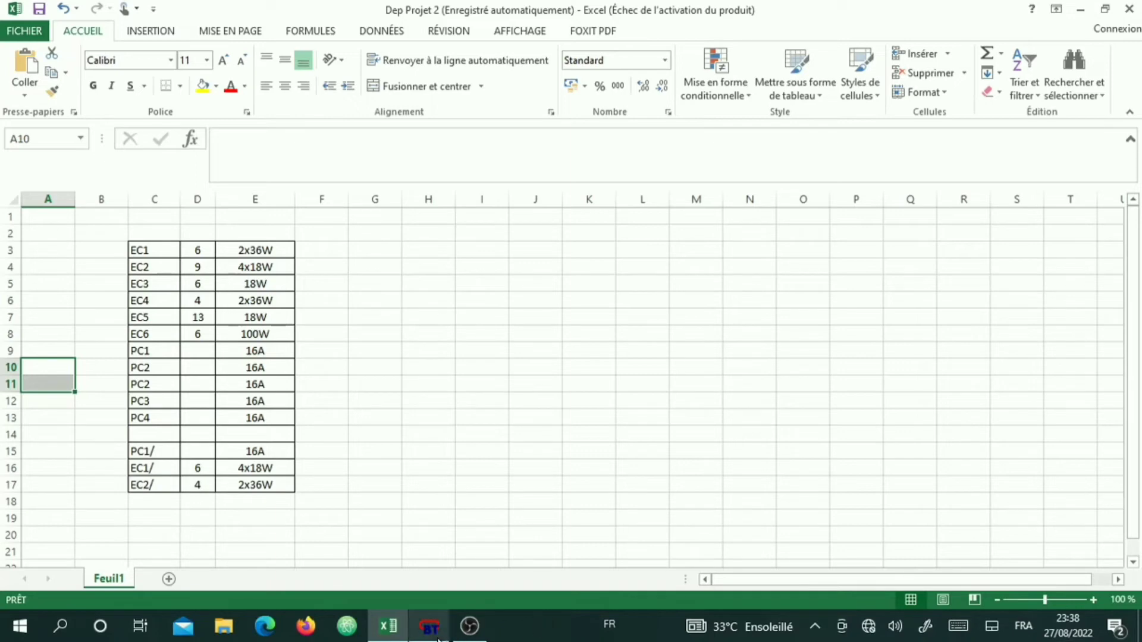
{"action": "left_click", "coordinate": [415, 638]}
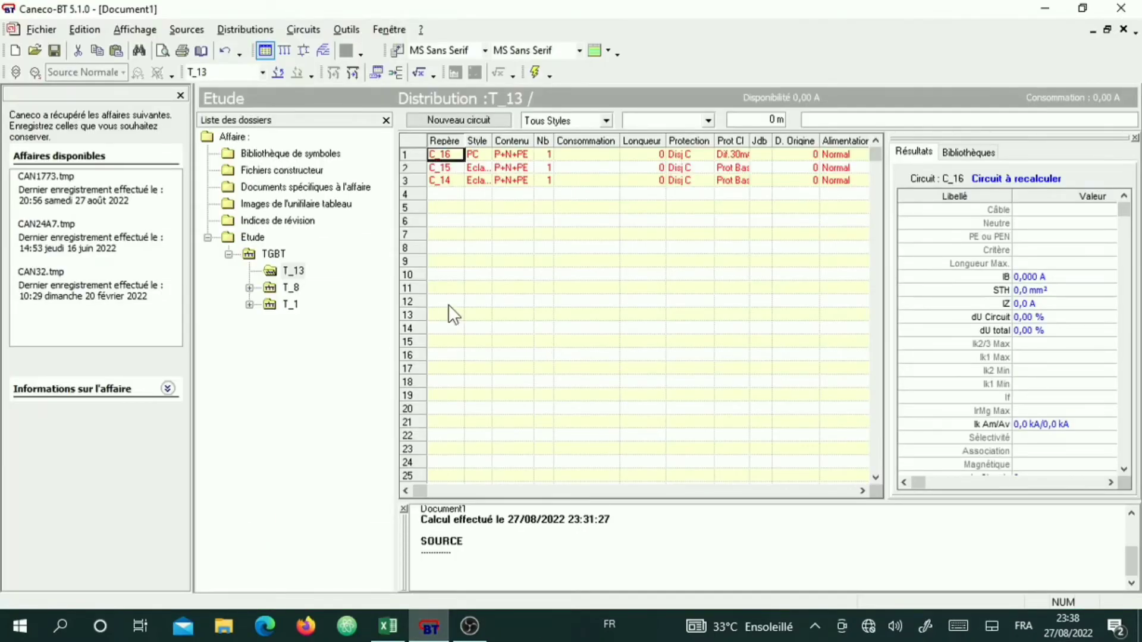
Show the TGBT single-line diagram with SOURCE, TGBT and feeders C_13, C_8, C_1
{"action": "left_click", "coordinate": [300, 49]}
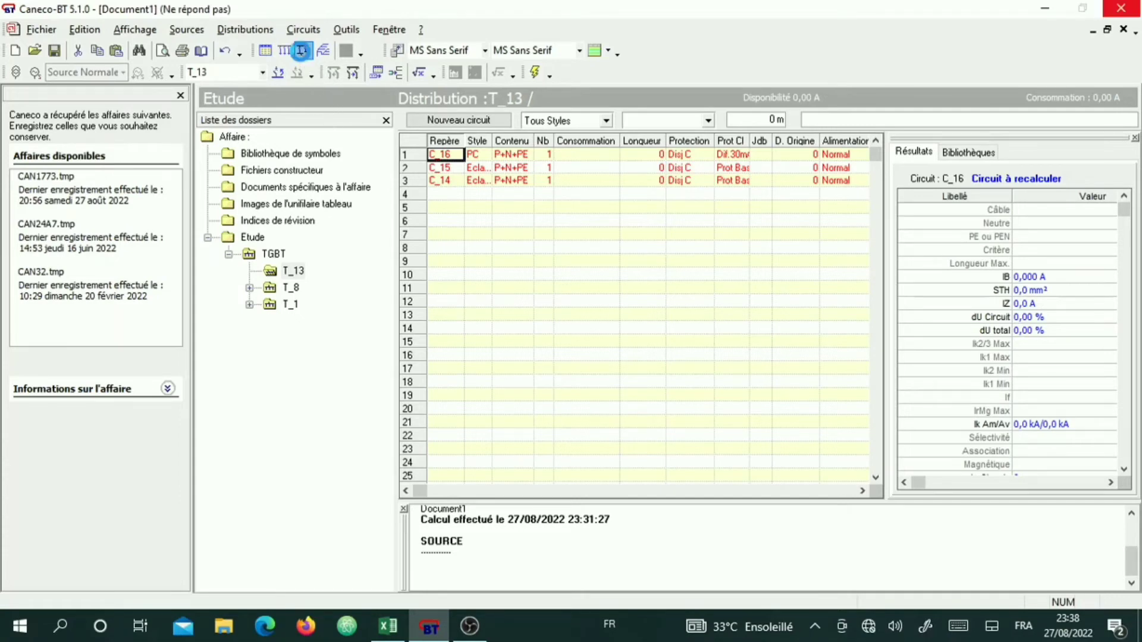
{"action": "left_click", "coordinate": [298, 40]}
{"action": "scroll", "coordinate": [588, 278], "scroll_direction": "down", "scroll_amount": 3}
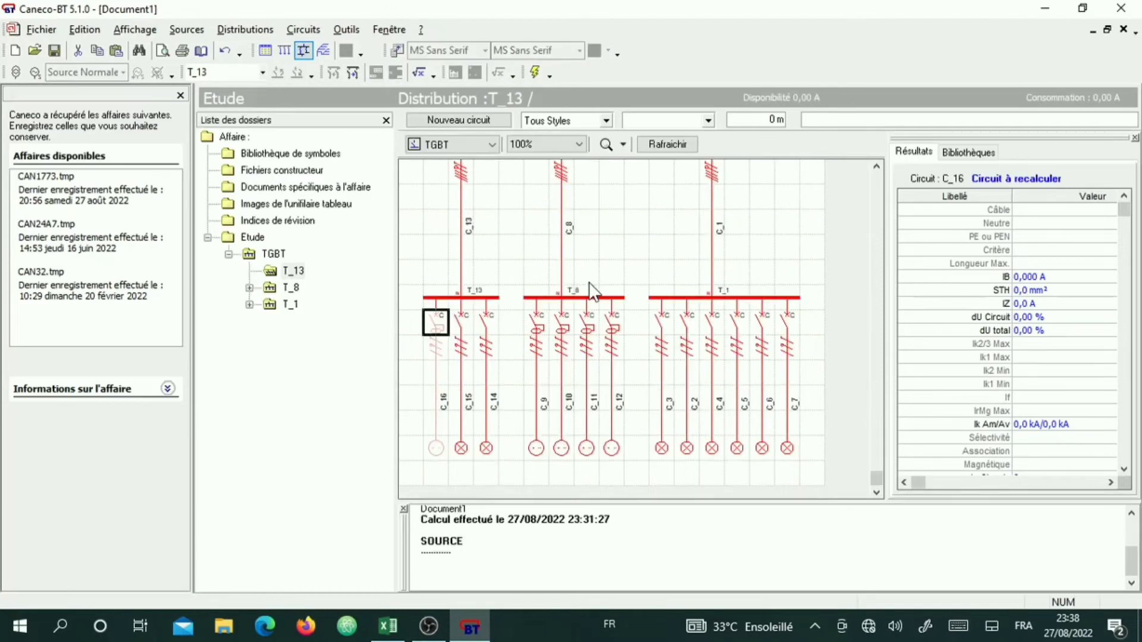
{"action": "scroll", "coordinate": [591, 291], "scroll_direction": "up", "scroll_amount": 5}
{"action": "scroll", "coordinate": [591, 293], "scroll_direction": "up", "scroll_amount": 7}
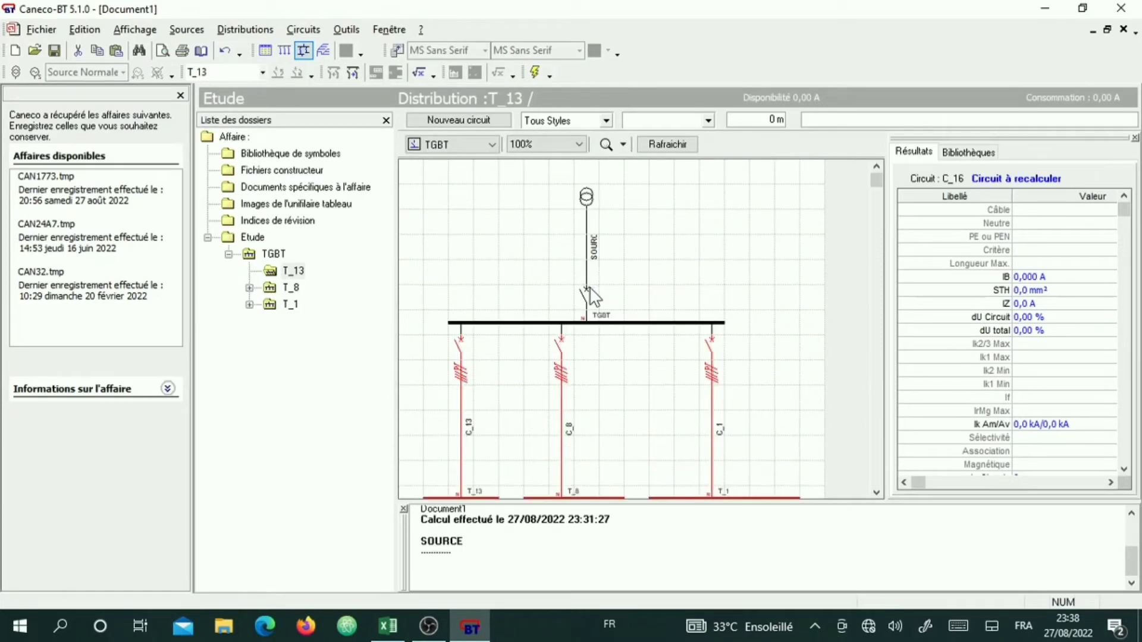
{"action": "scroll", "coordinate": [590, 288], "scroll_direction": "down", "scroll_amount": 5}
{"action": "scroll", "coordinate": [590, 289], "scroll_direction": "up", "scroll_amount": 5}
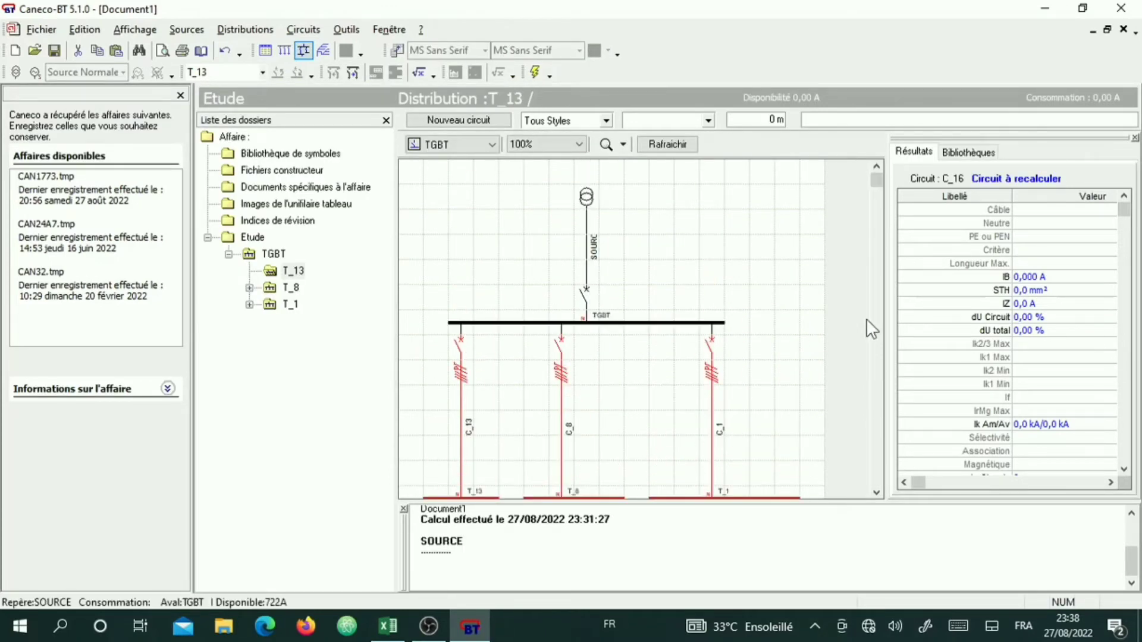
{"action": "scroll", "coordinate": [495, 338], "scroll_direction": "down", "scroll_amount": 3}
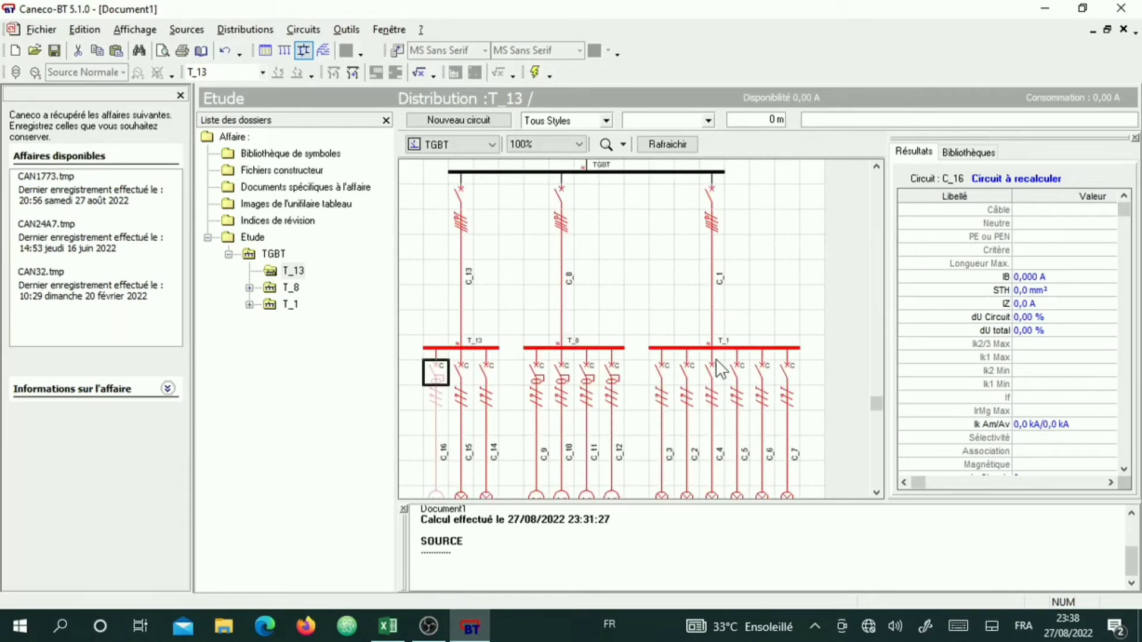
{"action": "scroll", "coordinate": [680, 349], "scroll_direction": "up", "scroll_amount": 2}
{"action": "scroll", "coordinate": [681, 350], "scroll_direction": "down", "scroll_amount": 1}
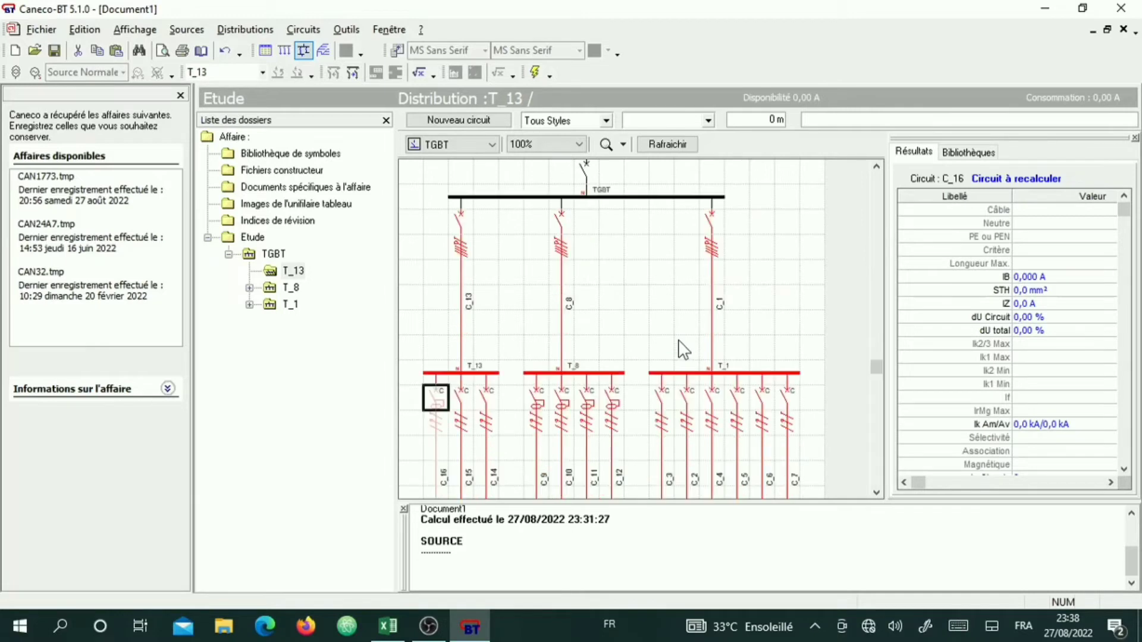
{"action": "scroll", "coordinate": [681, 348], "scroll_direction": "down", "scroll_amount": 2}
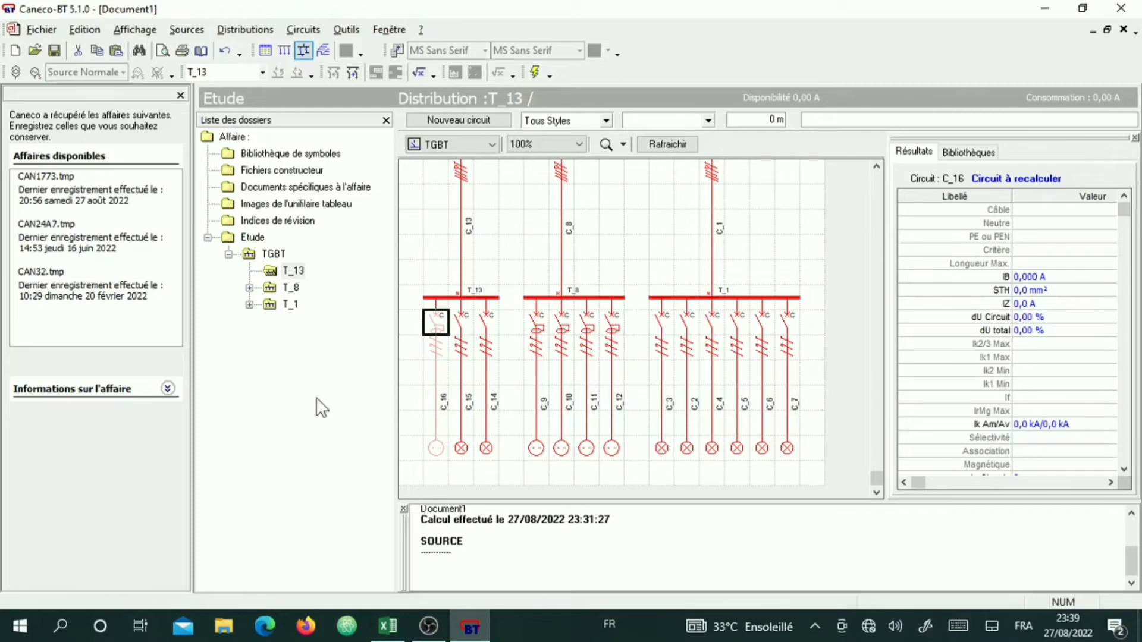
{"action": "scroll", "coordinate": [507, 428], "scroll_direction": "up", "scroll_amount": 2}
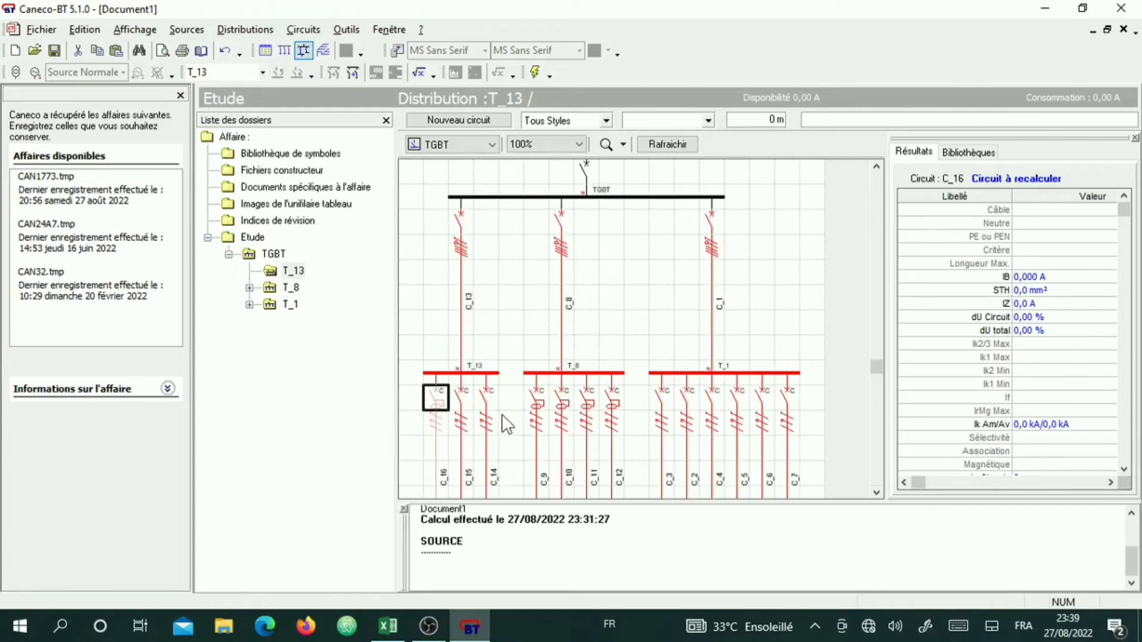
{"action": "scroll", "coordinate": [510, 416], "scroll_direction": "up", "scroll_amount": 3}
{"action": "scroll", "coordinate": [510, 404], "scroll_direction": "down", "scroll_amount": 3}
{"action": "scroll", "coordinate": [511, 381], "scroll_direction": "down", "scroll_amount": 2}
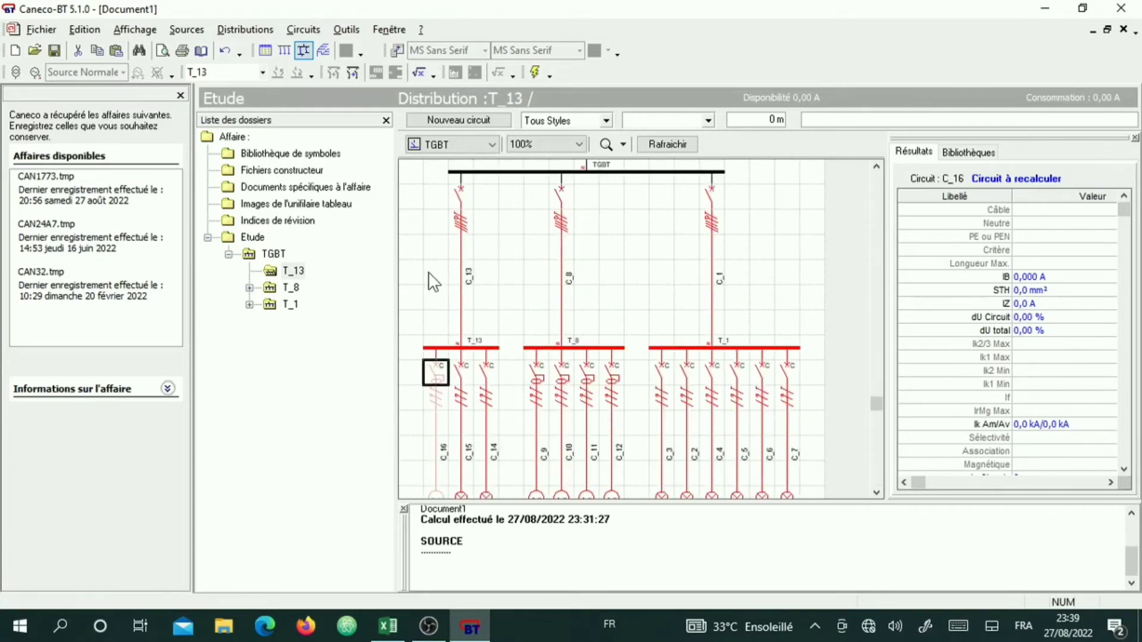
{"action": "scroll", "coordinate": [461, 336], "scroll_direction": "up", "scroll_amount": 1}
{"action": "scroll", "coordinate": [462, 337], "scroll_direction": "up", "scroll_amount": 1}
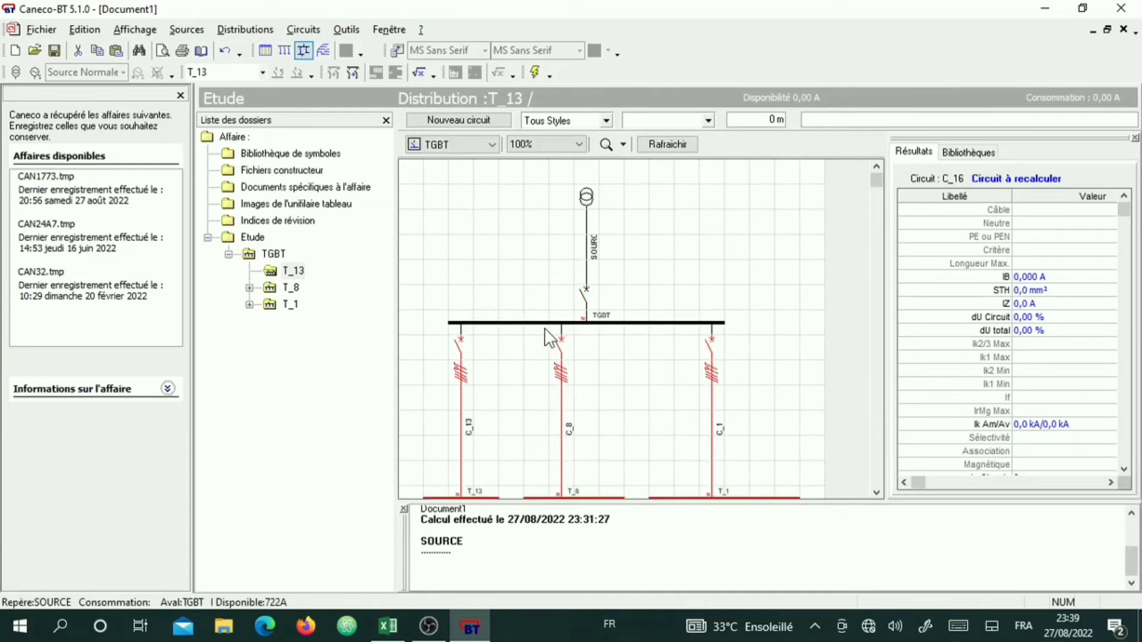
{"action": "scroll", "coordinate": [714, 347], "scroll_direction": "down", "scroll_amount": 2}
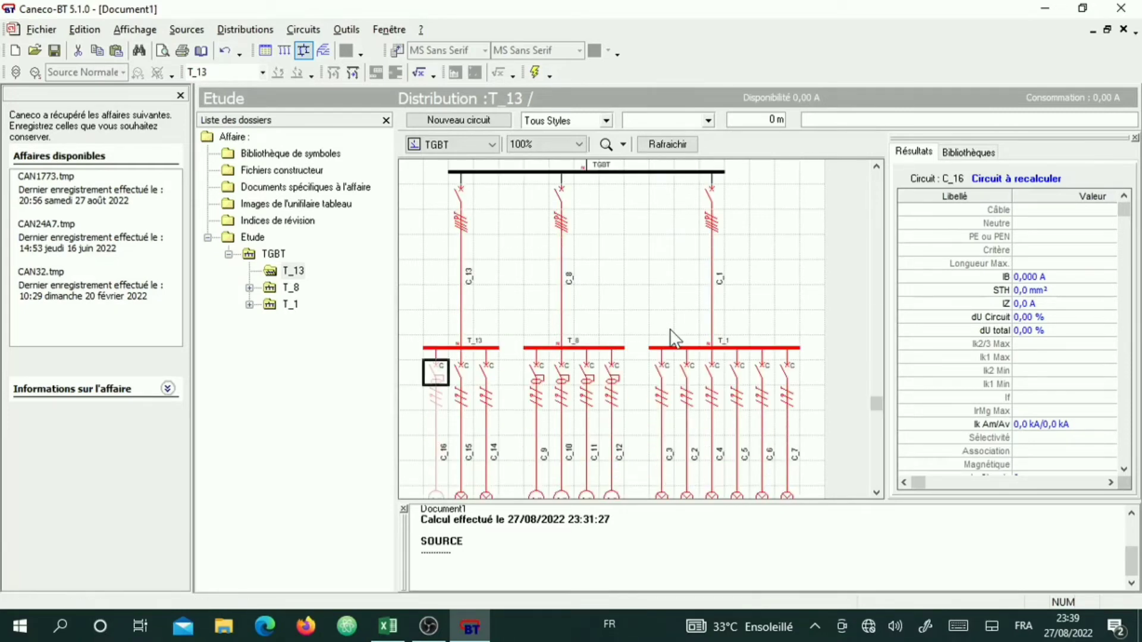
{"action": "scroll", "coordinate": [670, 330], "scroll_direction": "up", "scroll_amount": 1}
{"action": "scroll", "coordinate": [714, 331], "scroll_direction": "up", "scroll_amount": 1}
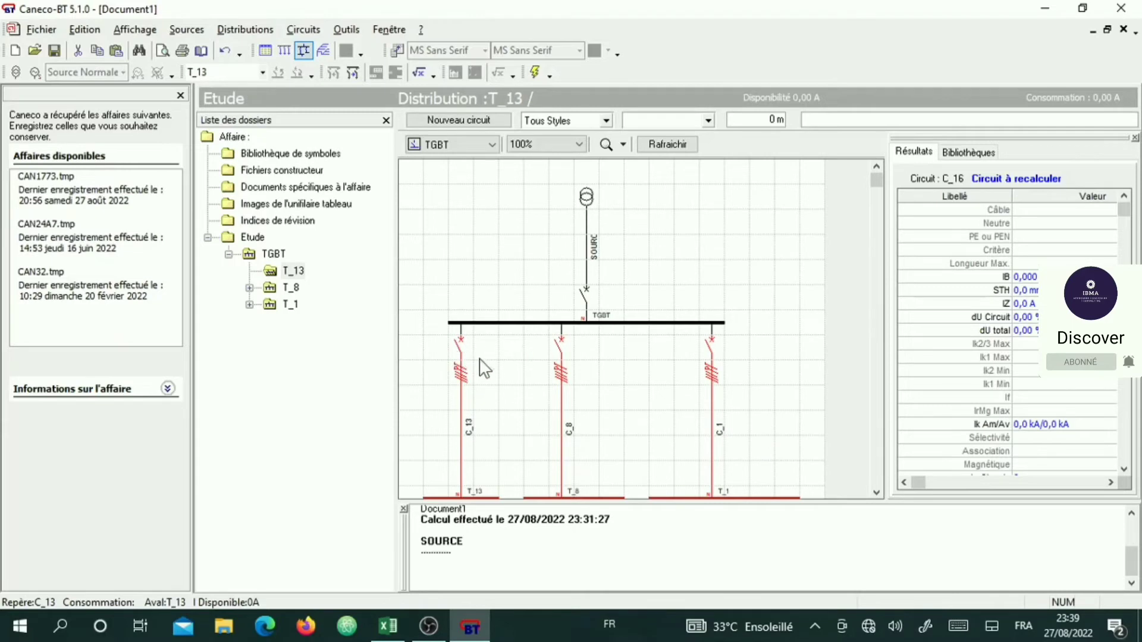
Select feeder C_13 under the TGBT busbar
{"action": "scroll", "coordinate": [460, 369], "scroll_direction": "down", "scroll_amount": 3}
{"action": "scroll", "coordinate": [476, 304], "scroll_direction": "up", "scroll_amount": 3}
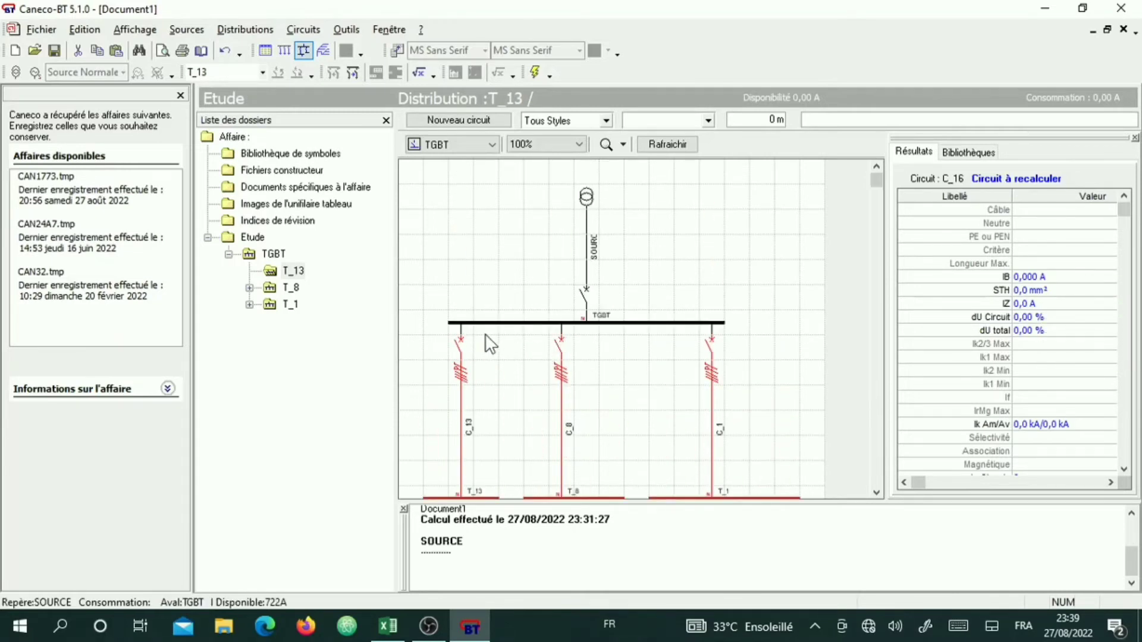
{"action": "left_click", "coordinate": [463, 355]}
{"action": "left_click", "coordinate": [462, 355]}
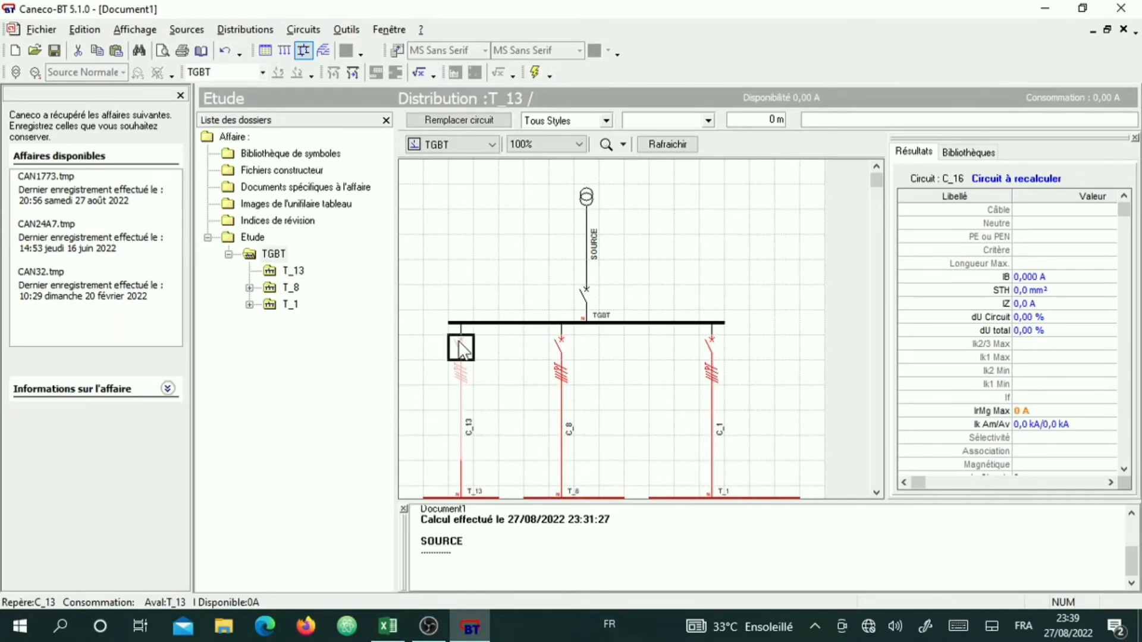
Give C_13 a 40 A consumption and size it: NS100NTM40D 40 A, 6 mm², compliant
{"action": "double_click", "coordinate": [462, 351]}
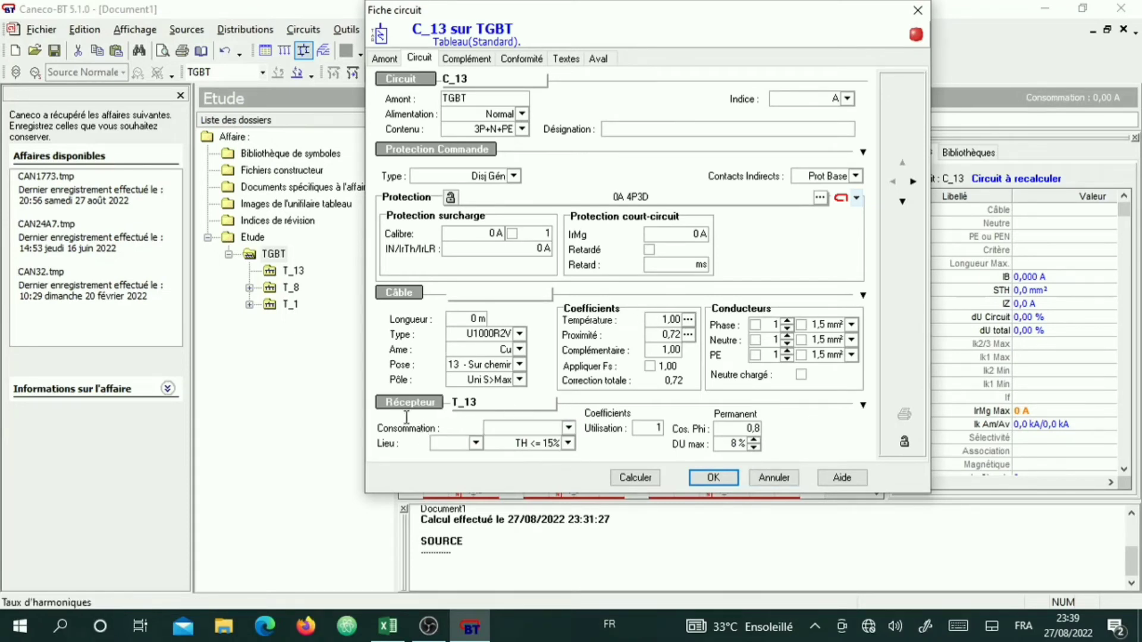
{"action": "left_click", "coordinate": [497, 427]}
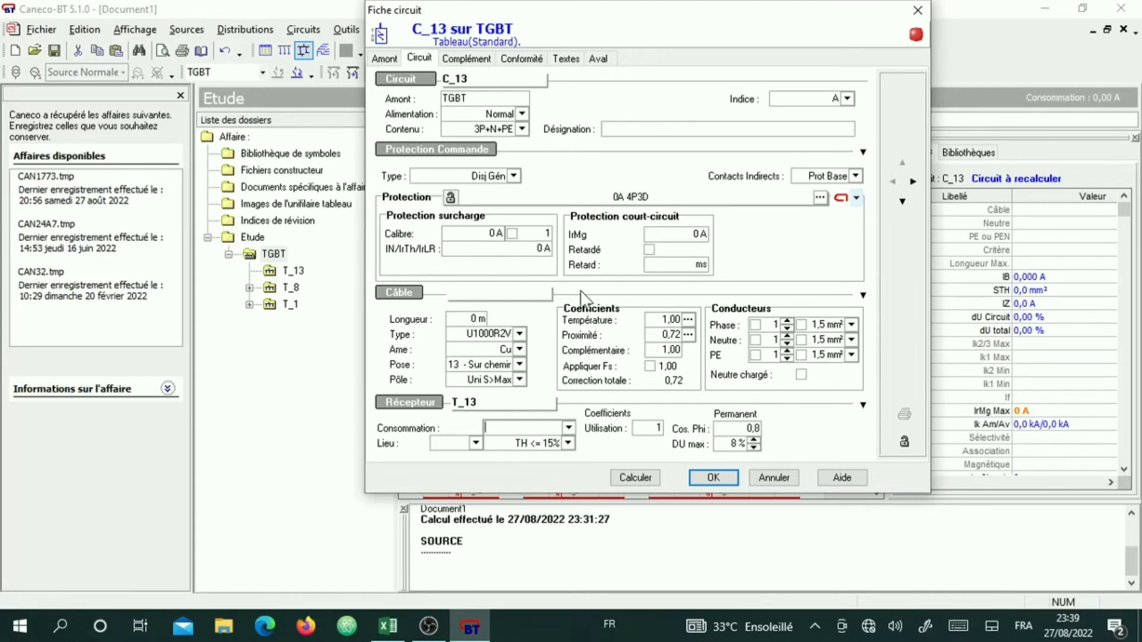
{"action": "left_click", "coordinate": [504, 426]}
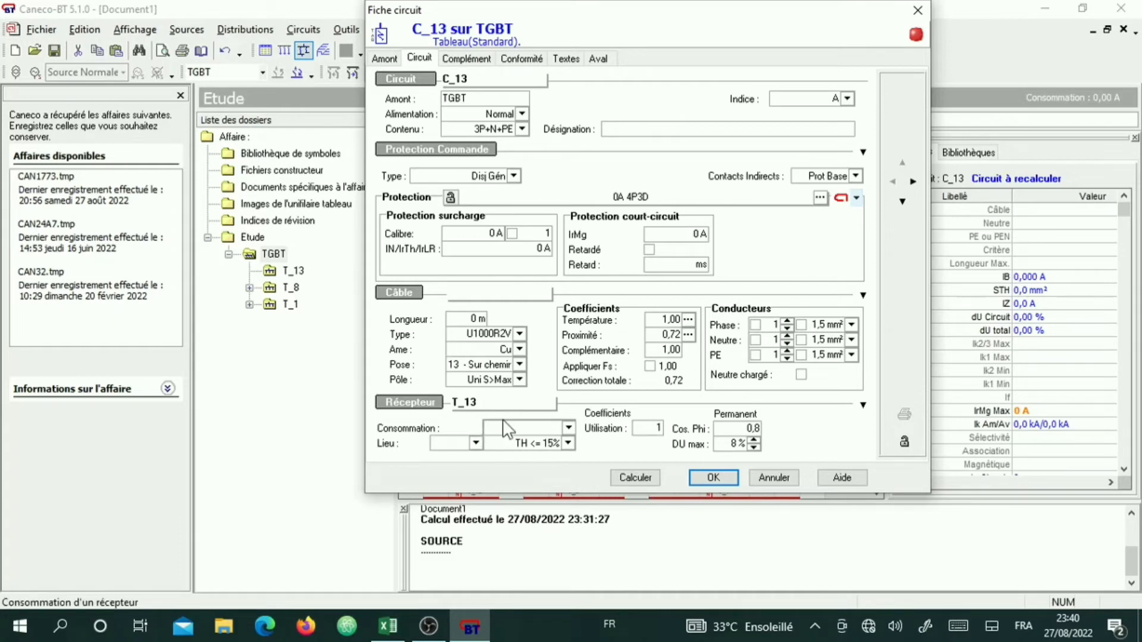
{"action": "type", "text": "1"}
{"action": "type", "text": "40A"}
{"action": "left_click", "coordinate": [630, 477]}
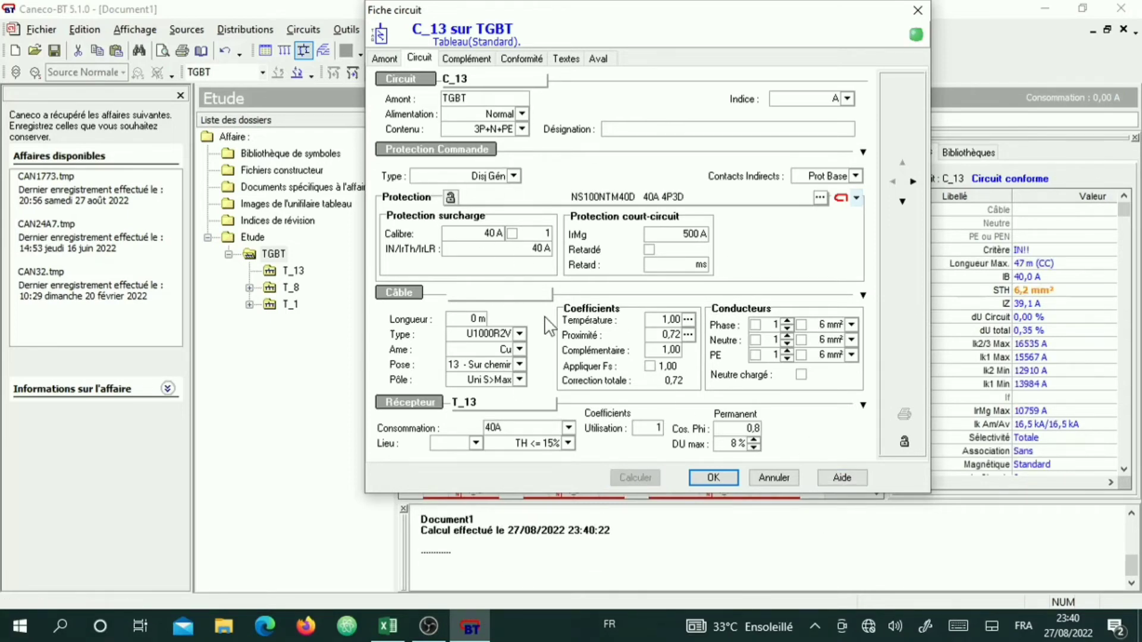
{"action": "left_click", "coordinate": [705, 480]}
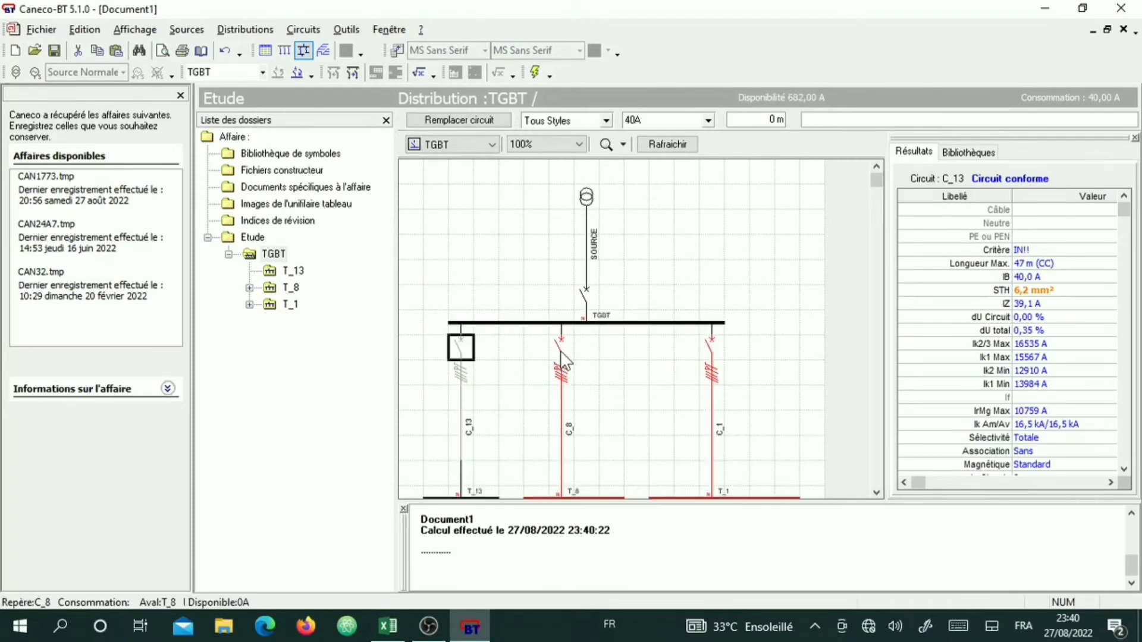
{"action": "scroll", "coordinate": [560, 351], "scroll_direction": "down", "scroll_amount": 2}
{"action": "scroll", "coordinate": [556, 342], "scroll_direction": "up", "scroll_amount": 2}
{"action": "scroll", "coordinate": [550, 333], "scroll_direction": "down", "scroll_amount": 2}
{"action": "scroll", "coordinate": [544, 323], "scroll_direction": "up", "scroll_amount": 1}
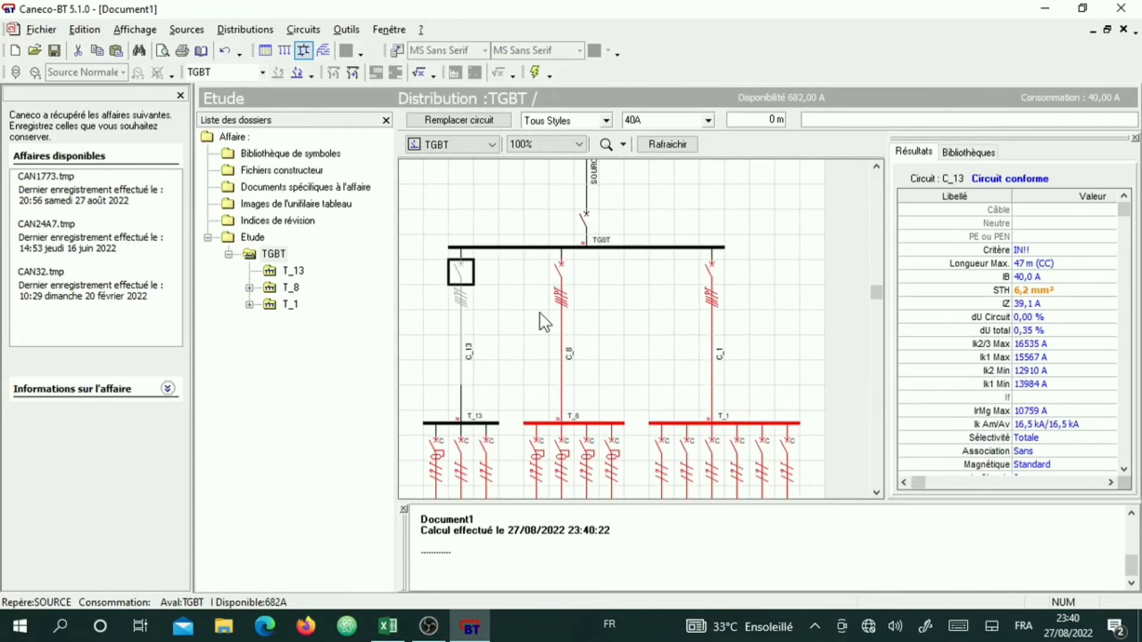
{"action": "scroll", "coordinate": [544, 323], "scroll_direction": "up", "scroll_amount": 1}
Open feeder C_8's circuit sheet and accept its 40 A load
{"action": "left_click", "coordinate": [563, 349]}
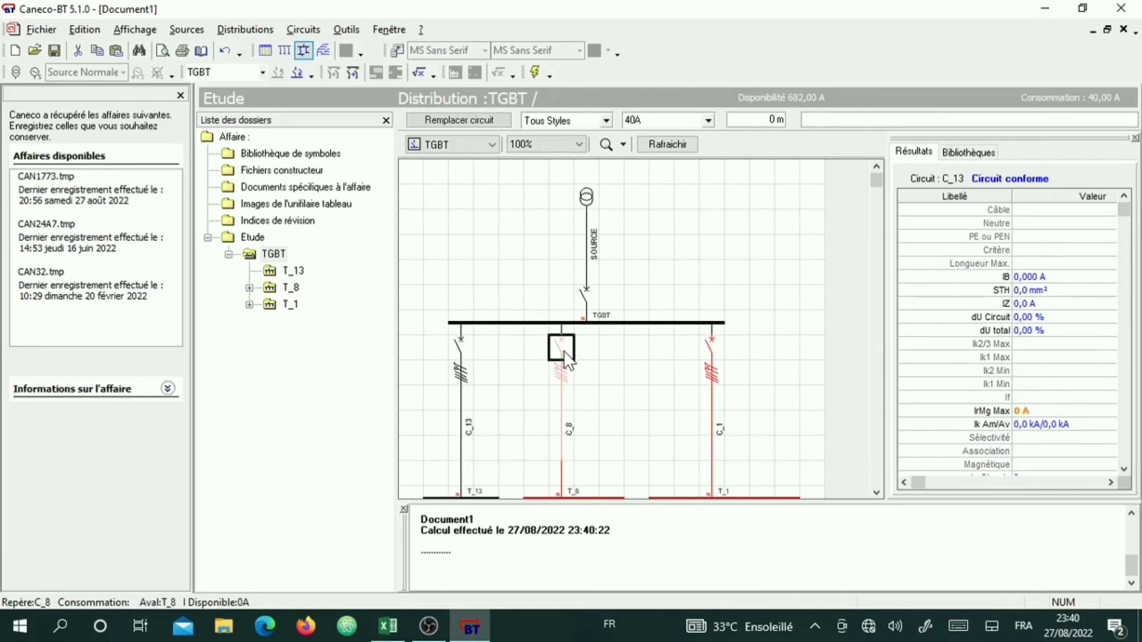
{"action": "double_click", "coordinate": [564, 351]}
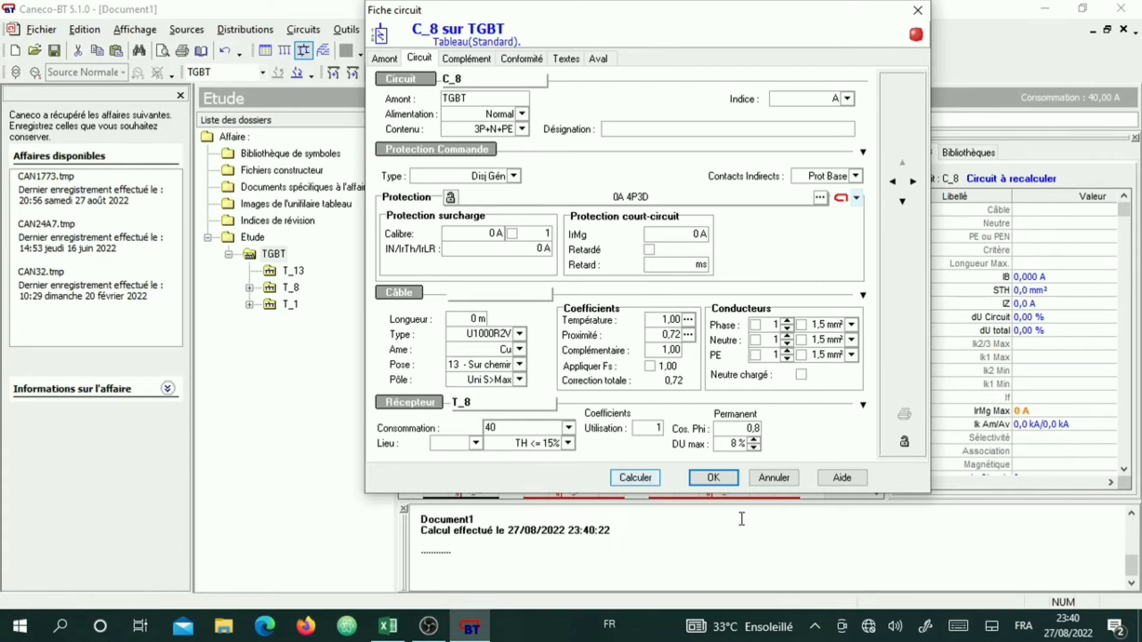
{"action": "left_click", "coordinate": [713, 477]}
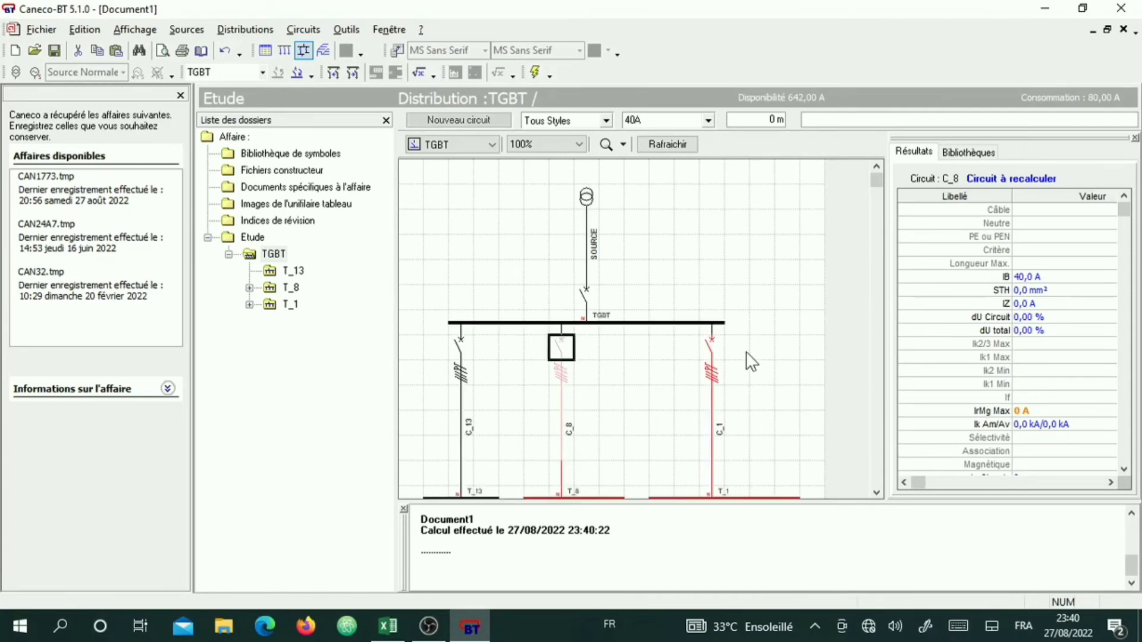
Give feeder C_1 a 40 A consumption and size it as NS100NTM40D with 6 mm²
{"action": "left_click", "coordinate": [710, 351]}
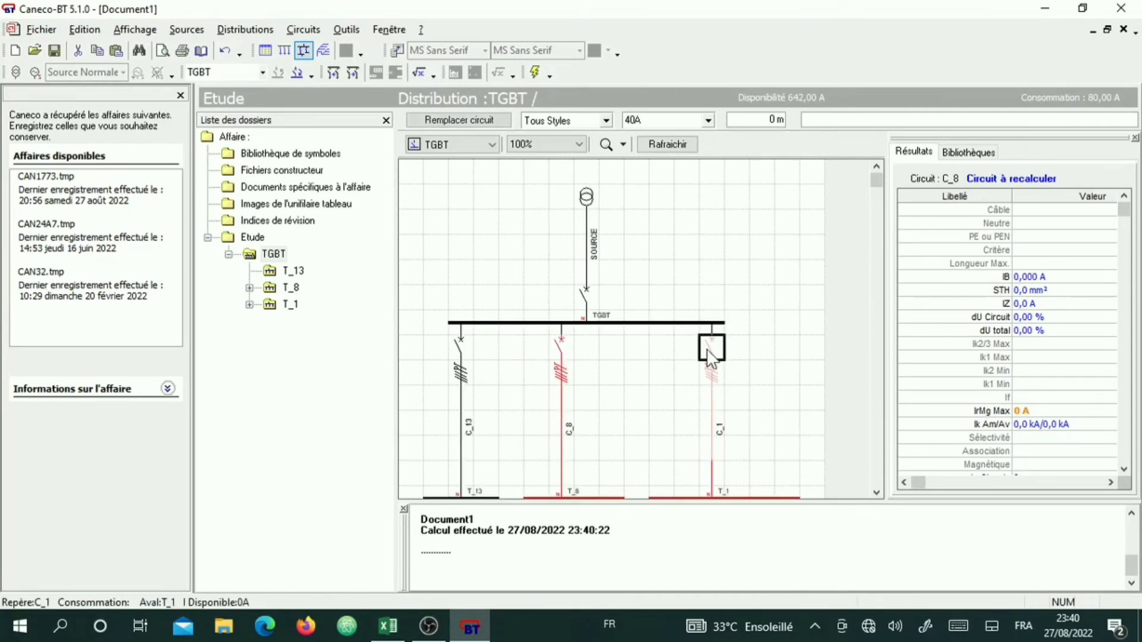
{"action": "double_click", "coordinate": [711, 357]}
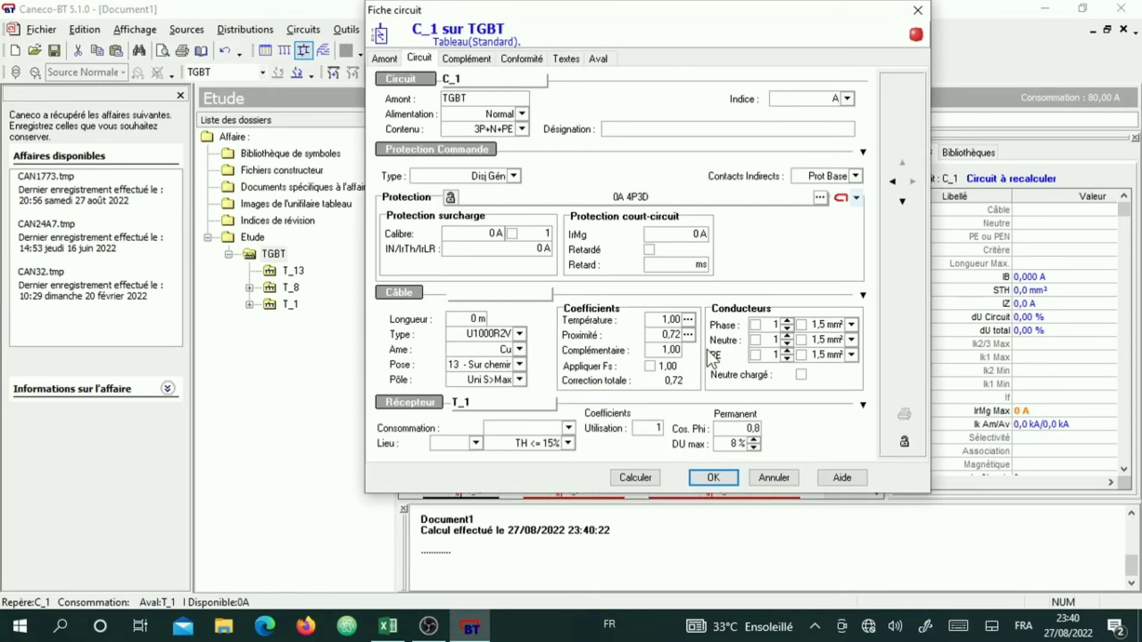
{"action": "left_click", "coordinate": [517, 428]}
{"action": "type", "text": "40"}
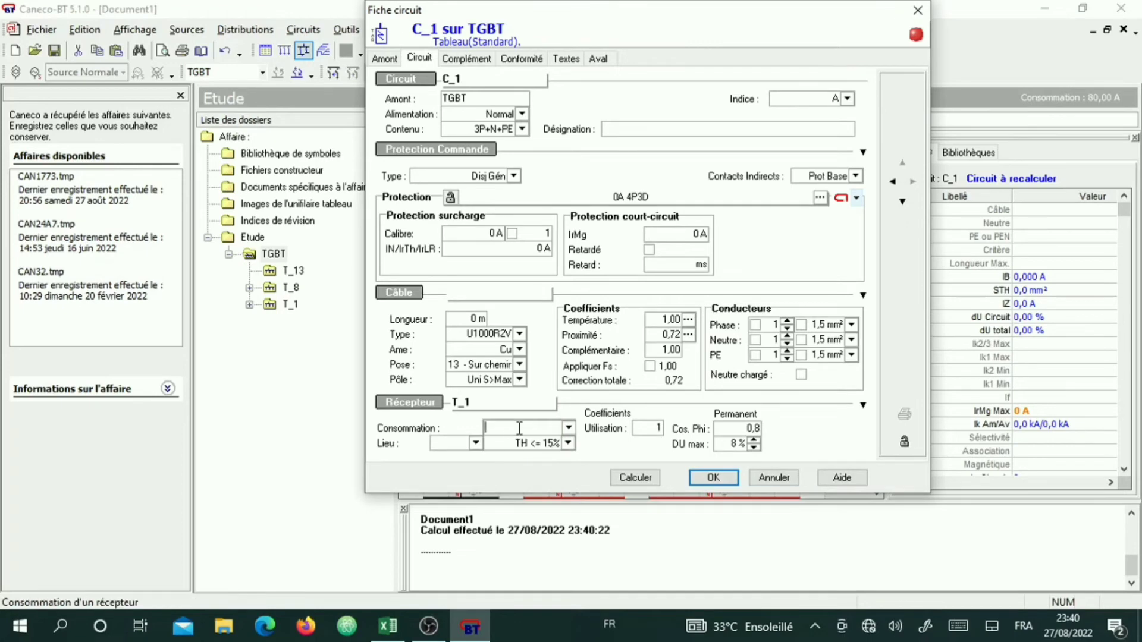
{"action": "left_click", "coordinate": [632, 477]}
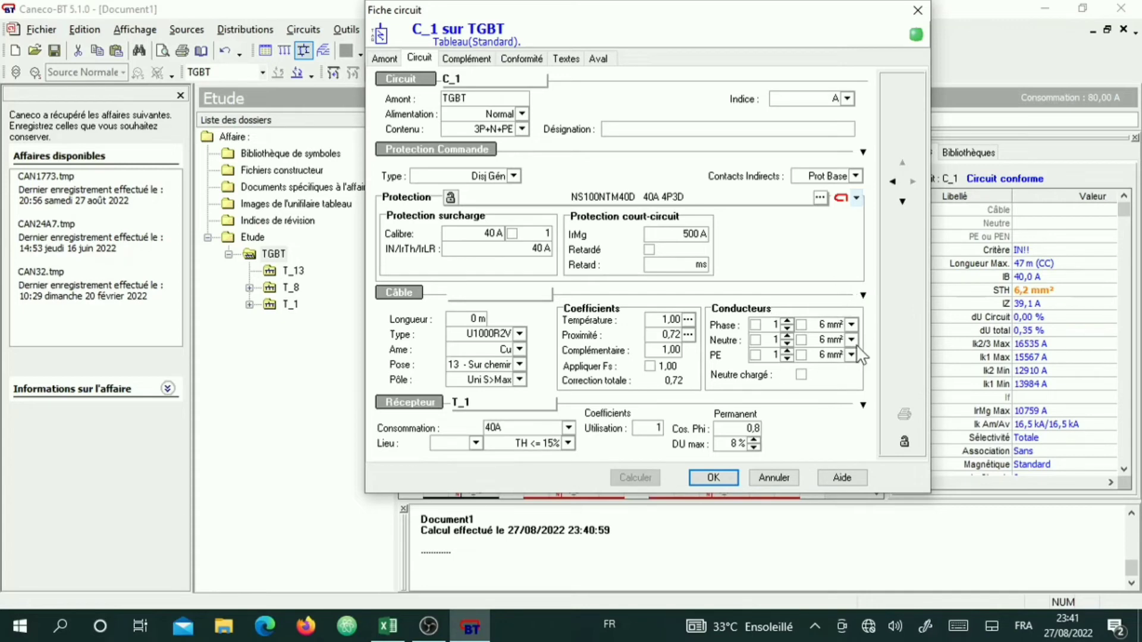
{"action": "left_click", "coordinate": [711, 473]}
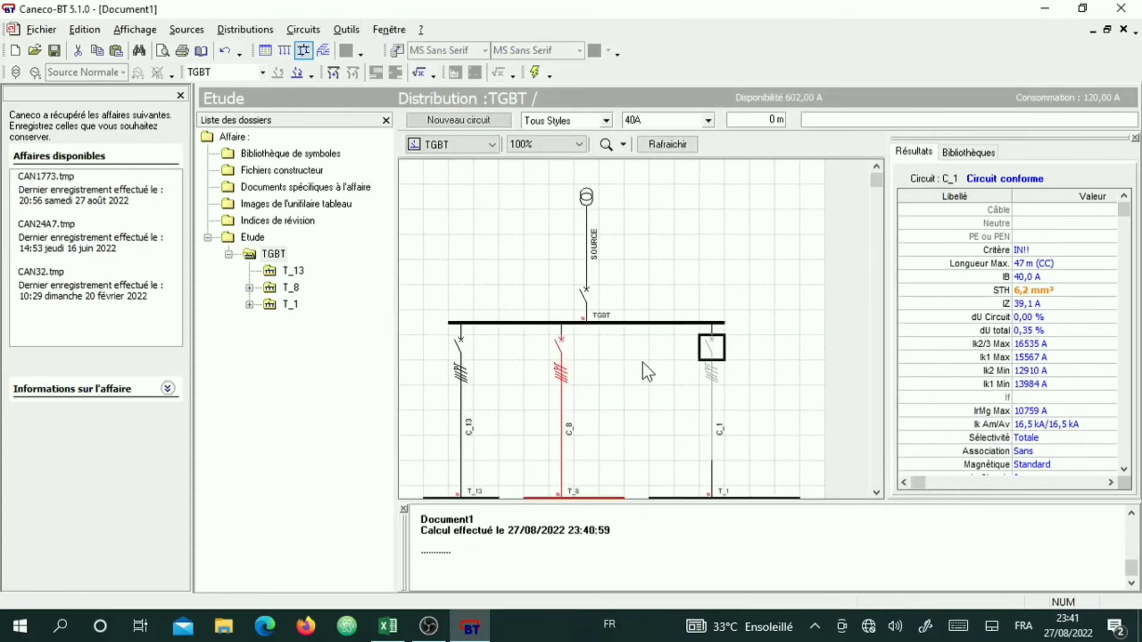
Recalculate feeder C_8 to a compliant NS100NTM40D 40 A breaker with 6 mm² conductors
{"action": "scroll", "coordinate": [641, 367], "scroll_direction": "down", "scroll_amount": 1}
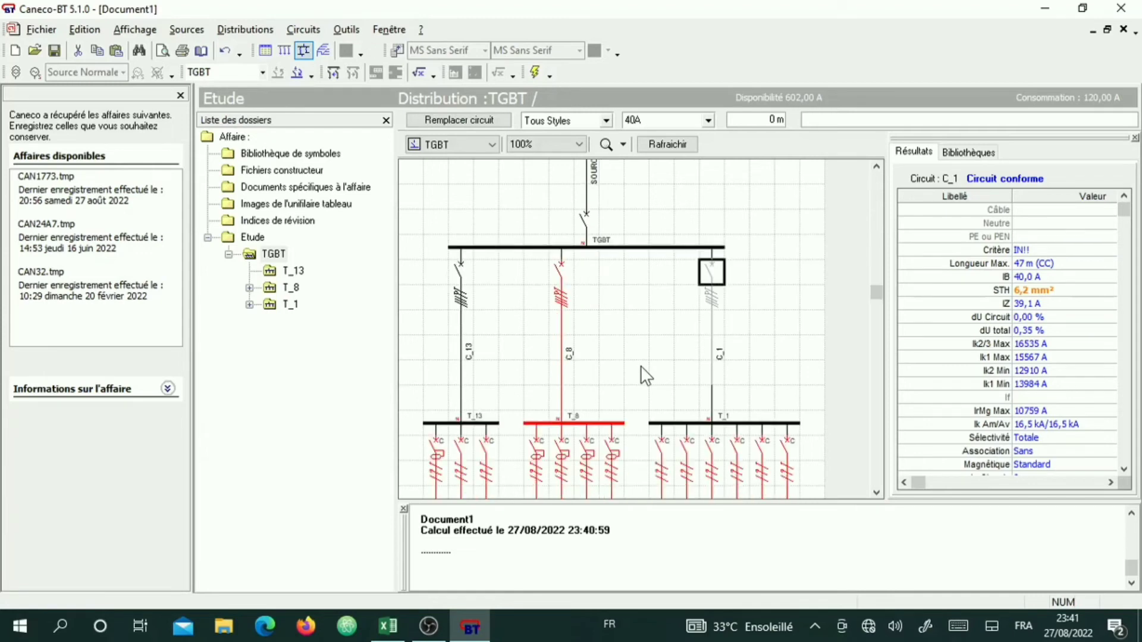
{"action": "scroll", "coordinate": [641, 367], "scroll_direction": "down", "scroll_amount": 1}
{"action": "mouse_move", "coordinate": [711, 223]}
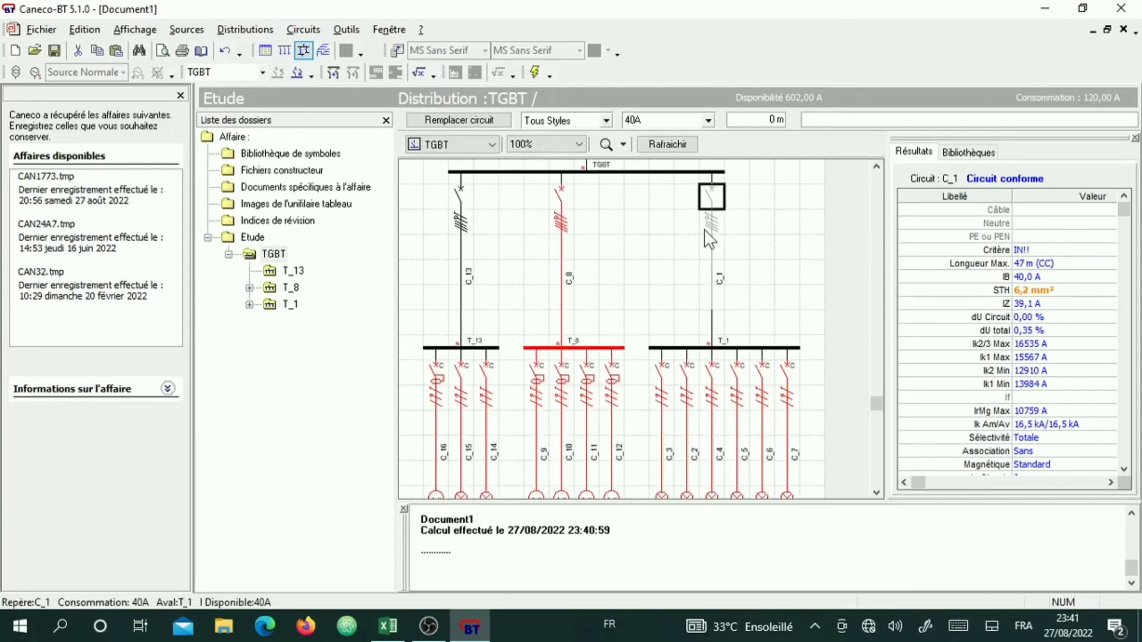
{"action": "scroll", "coordinate": [717, 308], "scroll_direction": "up", "scroll_amount": 1}
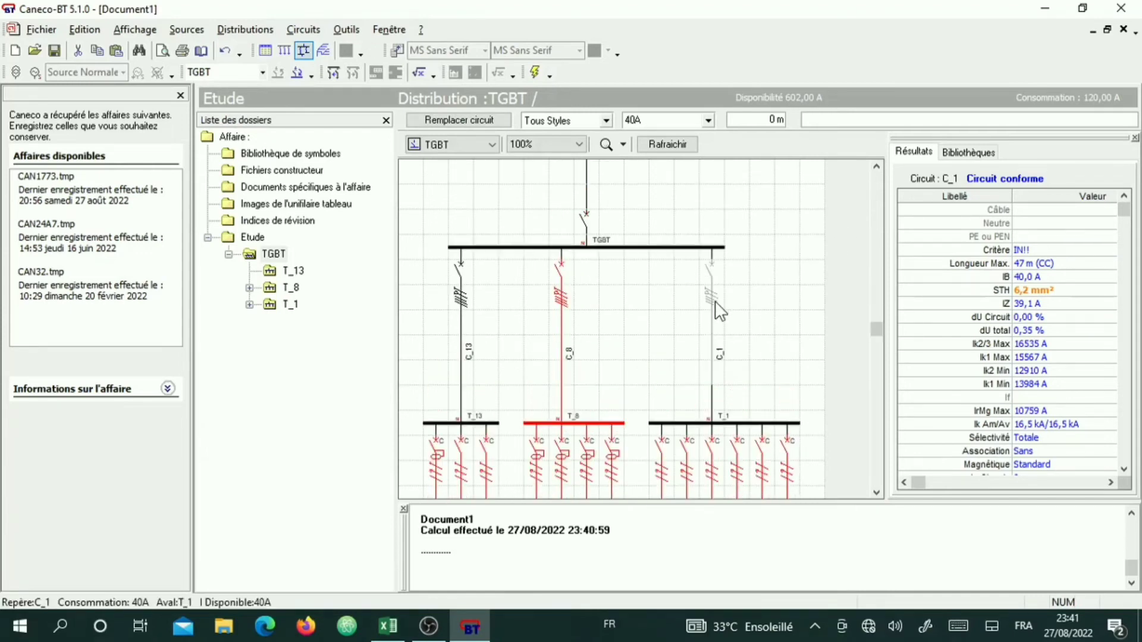
{"action": "scroll", "coordinate": [716, 305], "scroll_direction": "up", "scroll_amount": 1}
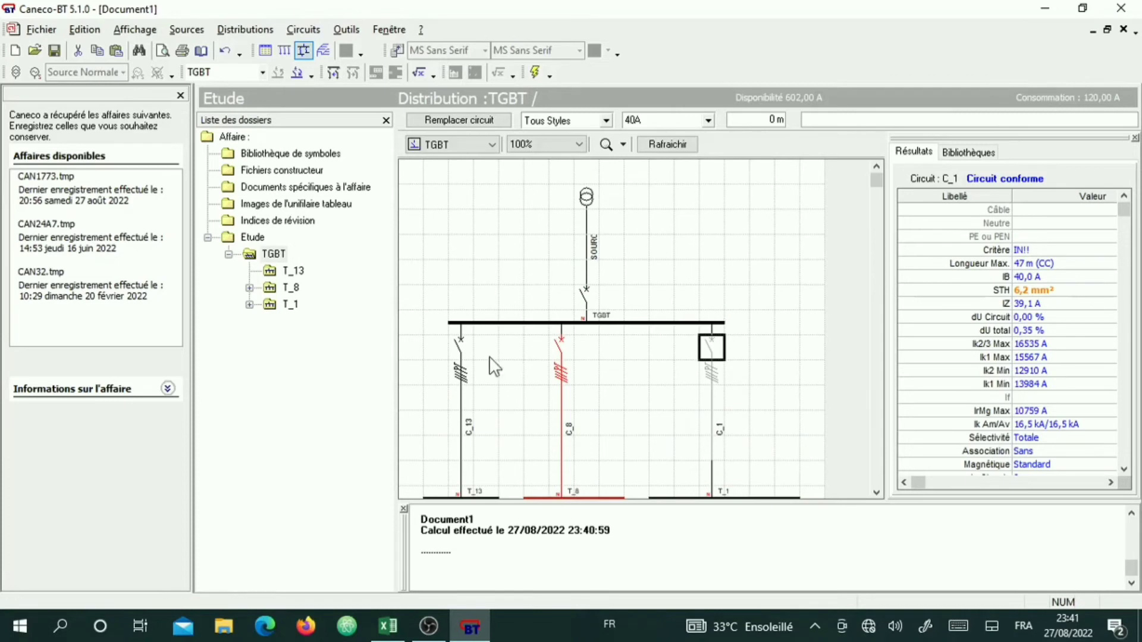
{"action": "left_click", "coordinate": [565, 343]}
{"action": "double_click", "coordinate": [565, 345]}
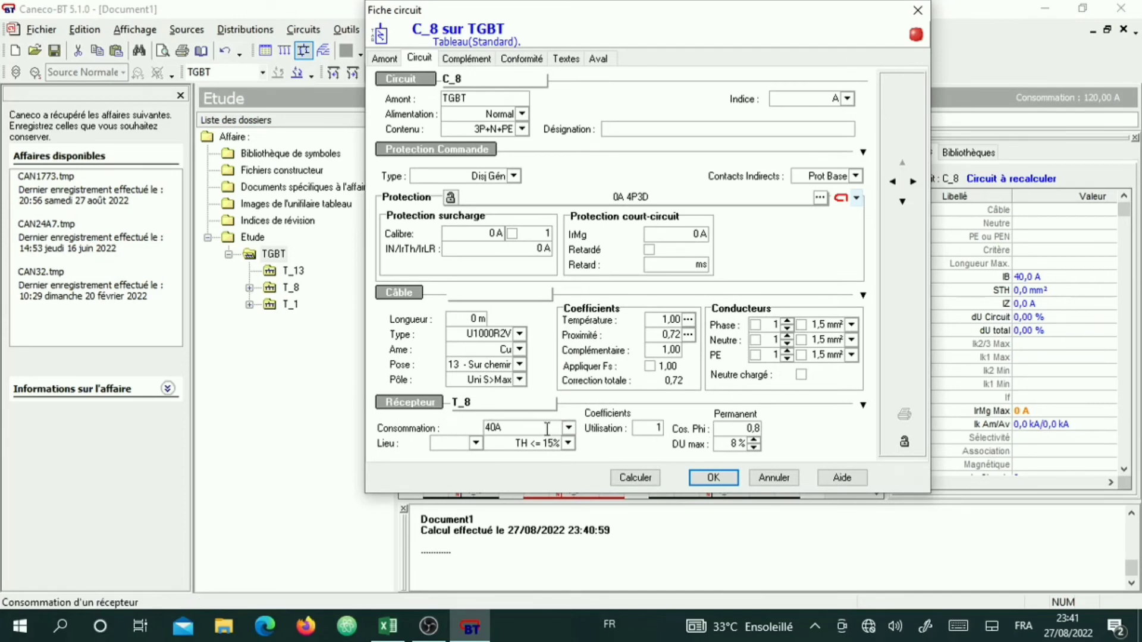
{"action": "left_click", "coordinate": [636, 478]}
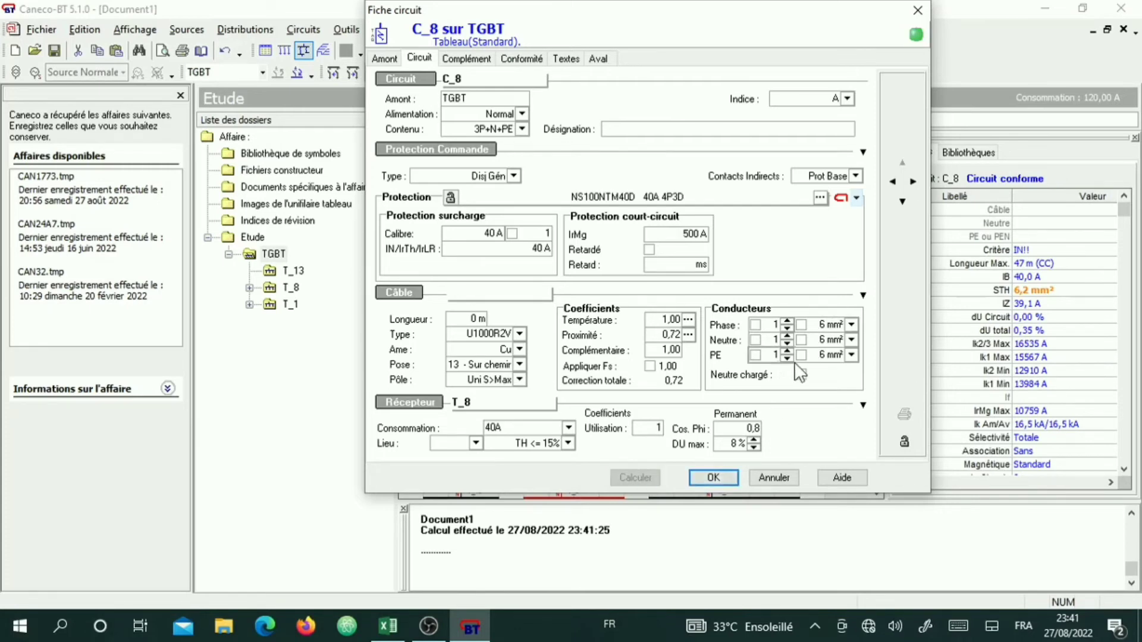
{"action": "left_click", "coordinate": [693, 476]}
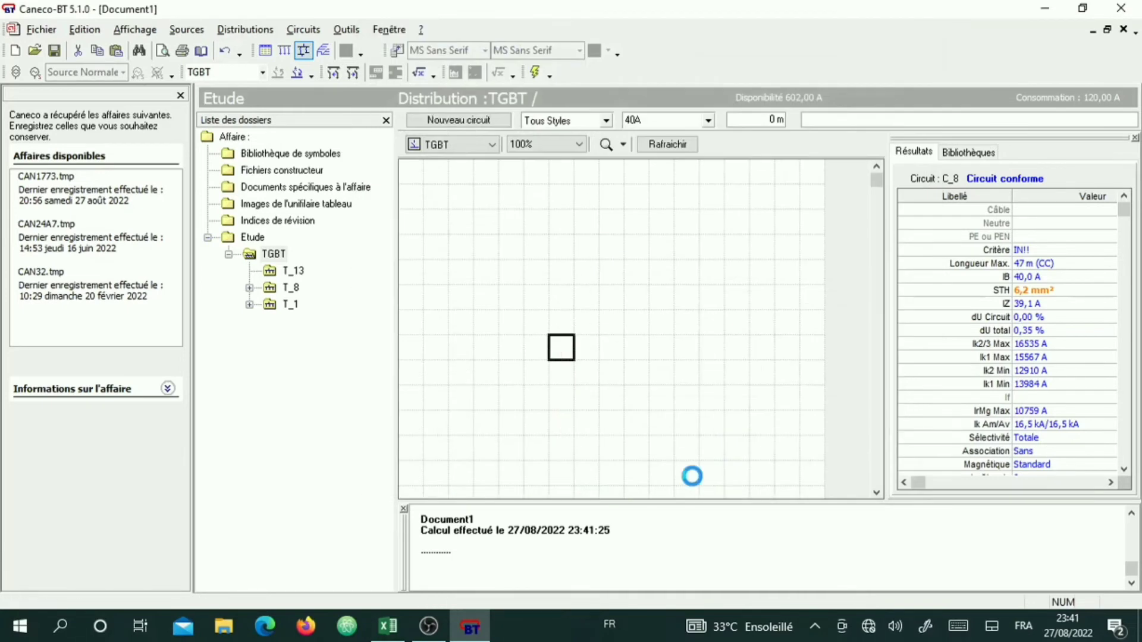
Scroll through the circuits under T_13, T_8 and T_1 and select socket circuit C_16
{"action": "scroll", "coordinate": [653, 423], "scroll_direction": "down", "scroll_amount": 3}
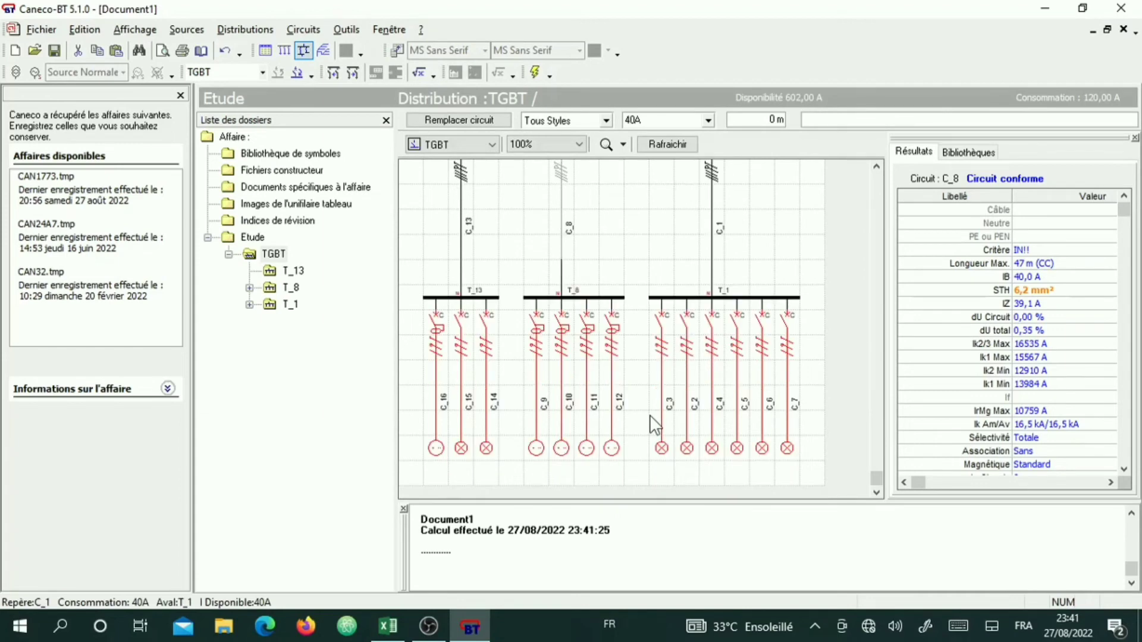
{"action": "scroll", "coordinate": [655, 424], "scroll_direction": "up", "scroll_amount": 3}
{"action": "scroll", "coordinate": [654, 424], "scroll_direction": "down", "scroll_amount": 8}
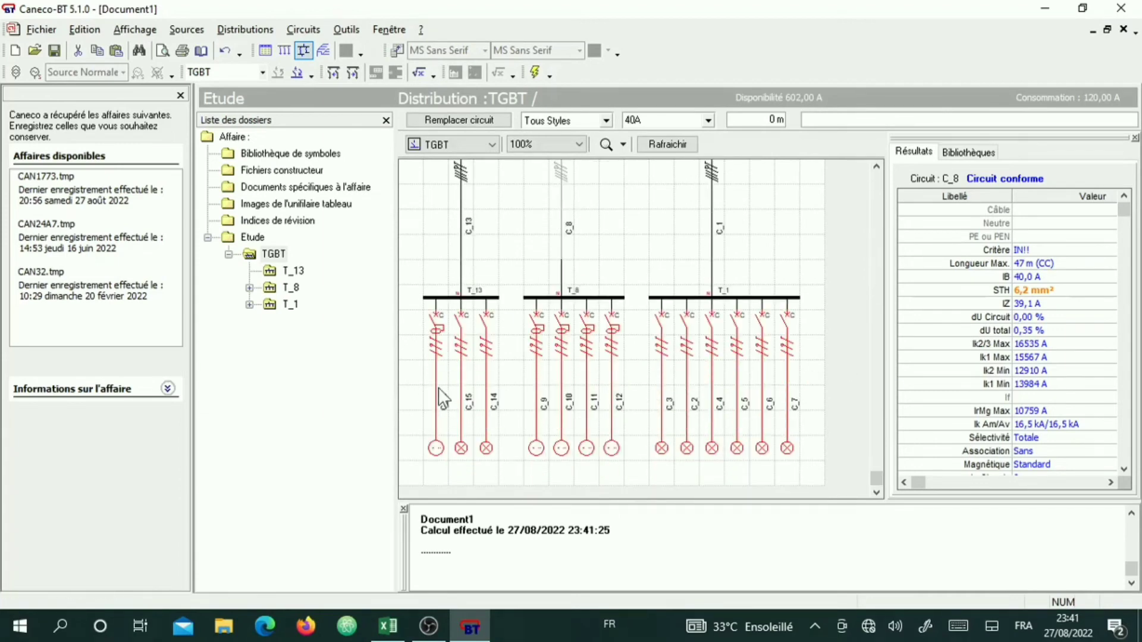
{"action": "scroll", "coordinate": [504, 416], "scroll_direction": "up", "scroll_amount": 3}
{"action": "scroll", "coordinate": [486, 412], "scroll_direction": "down", "scroll_amount": 3}
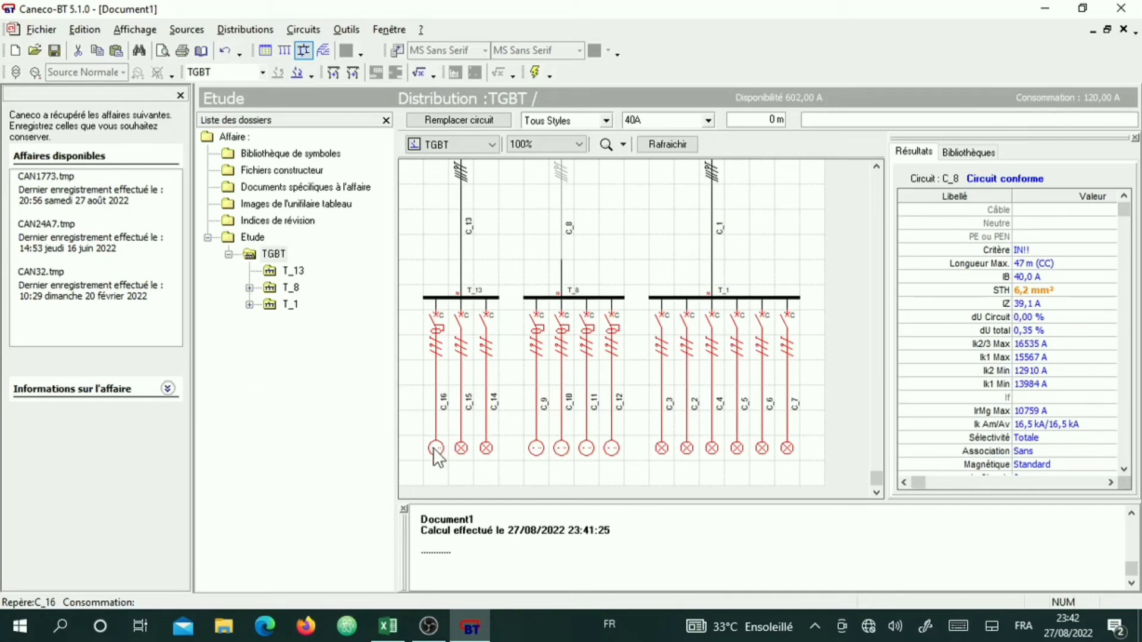
{"action": "scroll", "coordinate": [443, 449], "scroll_direction": "up", "scroll_amount": 3}
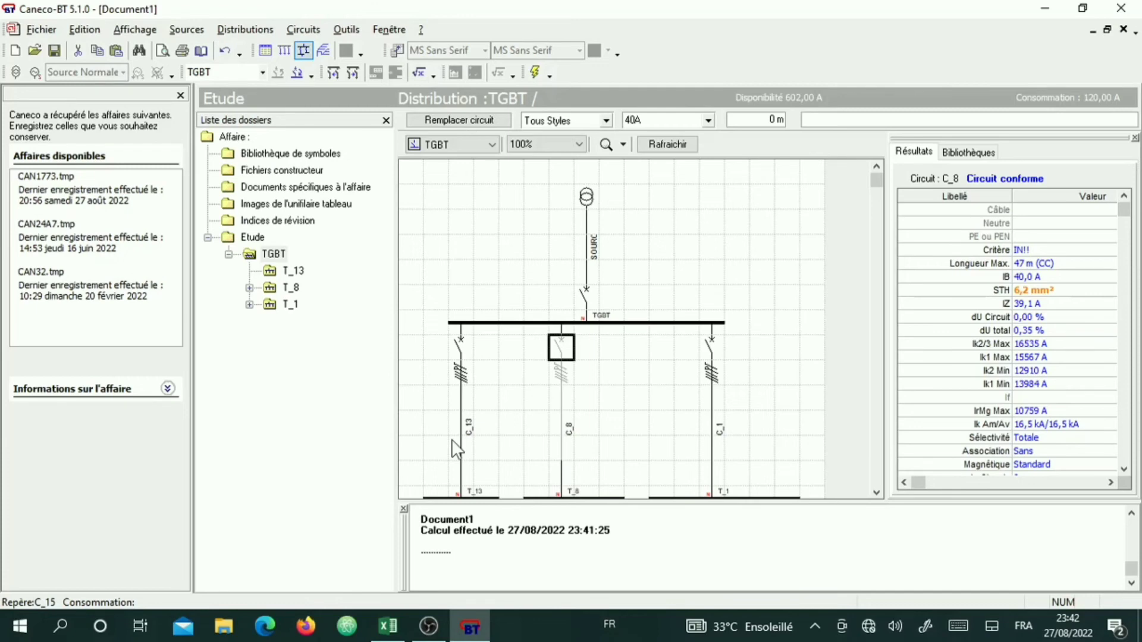
{"action": "scroll", "coordinate": [458, 451], "scroll_direction": "down", "scroll_amount": 3}
{"action": "scroll", "coordinate": [469, 454], "scroll_direction": "down", "scroll_amount": 1}
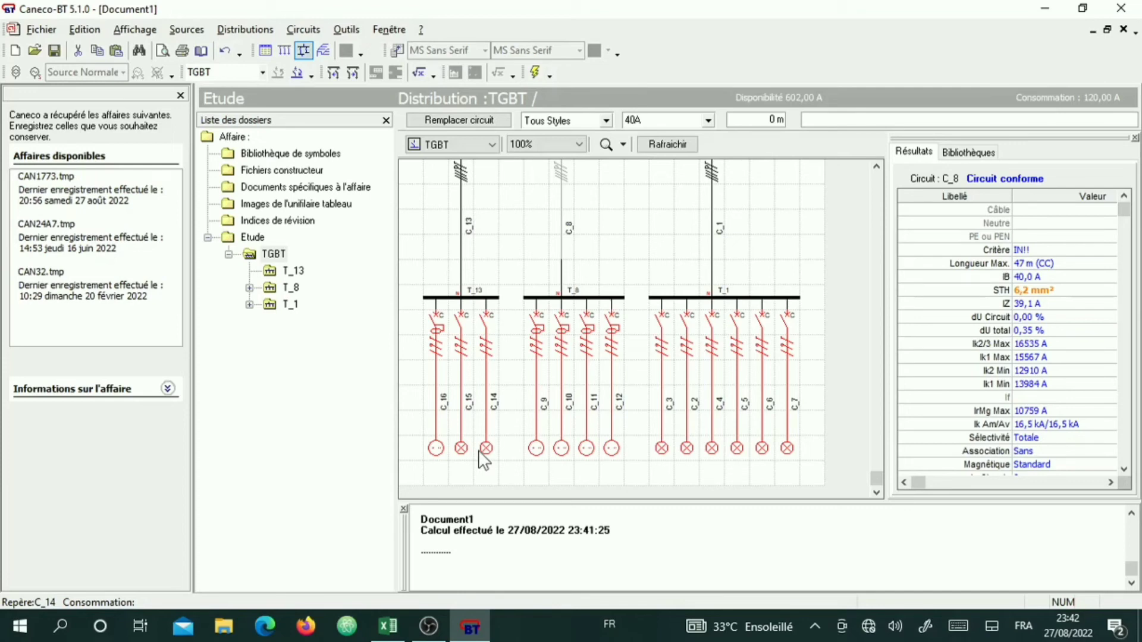
{"action": "left_click", "coordinate": [430, 441]}
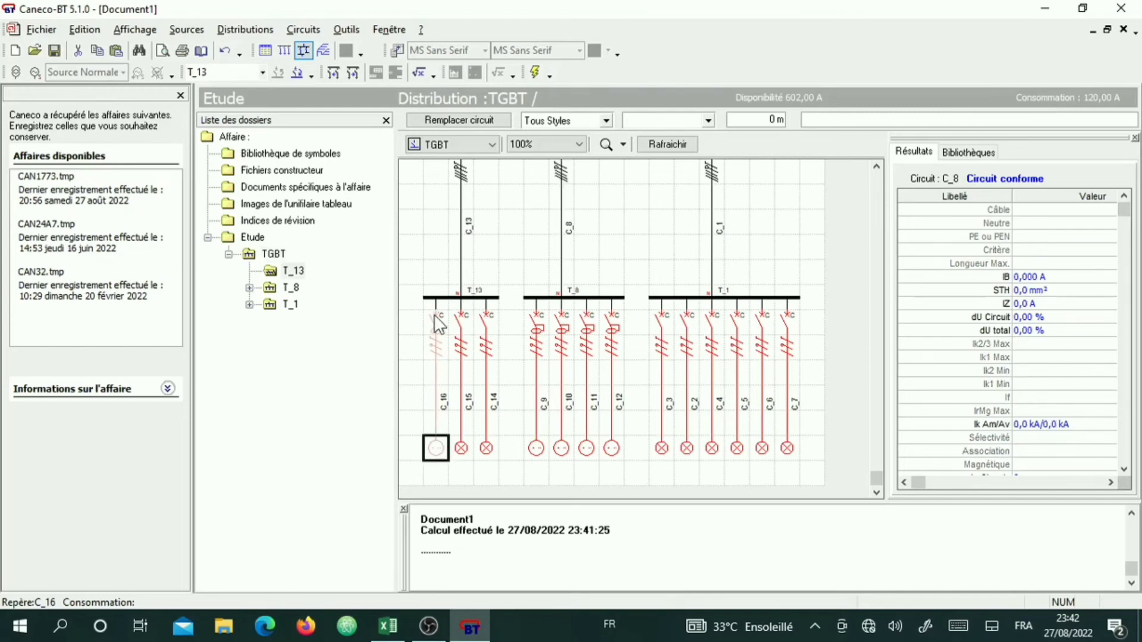
Give C_16 16 A consumption, sizing it to a compliant C60N 16A 2P2D with 2,5 mm²
{"action": "double_click", "coordinate": [444, 330]}
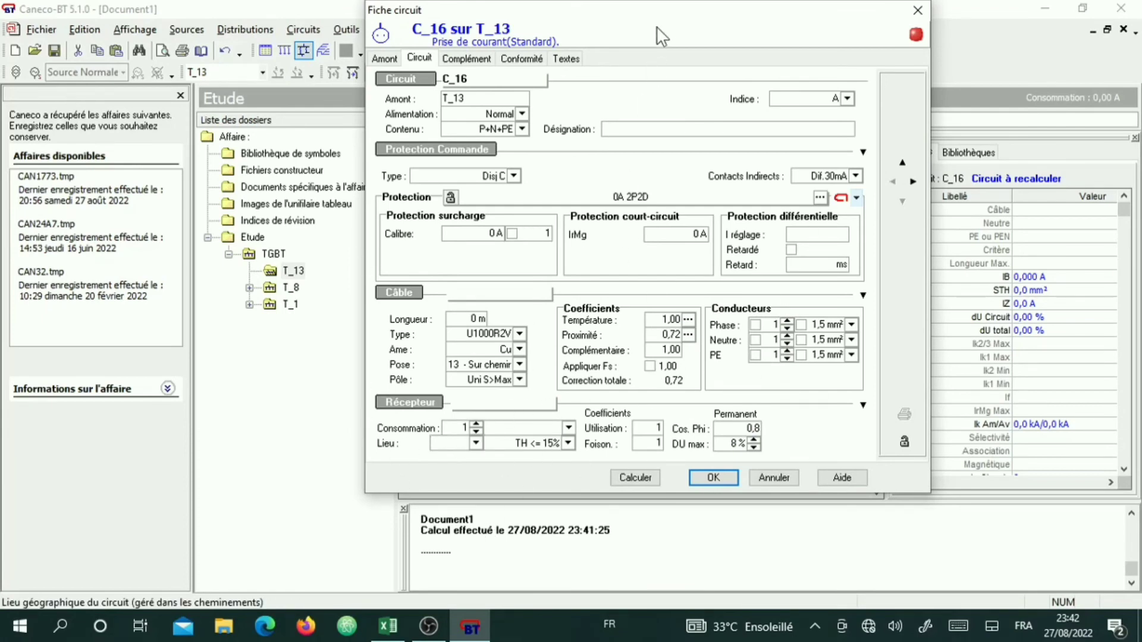
{"action": "mouse_move", "coordinate": [674, 31]}
{"action": "left_mouse_down"}
{"action": "mouse_move", "coordinate": [865, 283]}
{"action": "mouse_move", "coordinate": [839, 82]}
{"action": "left_mouse_up"}
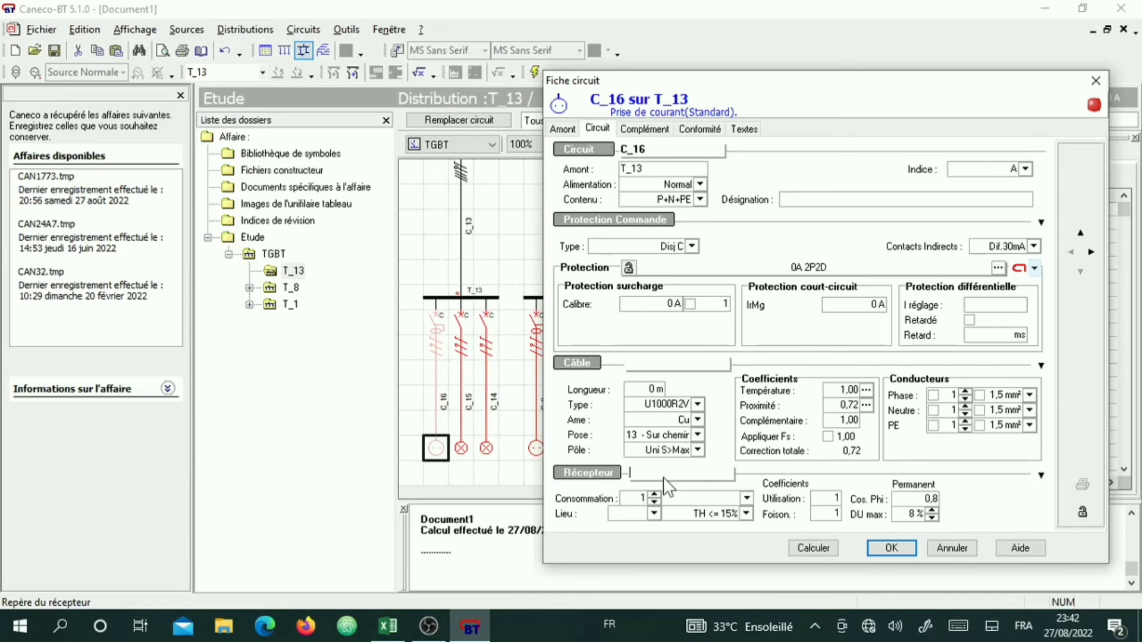
{"action": "left_click", "coordinate": [706, 500]}
{"action": "type", "text": "16"}
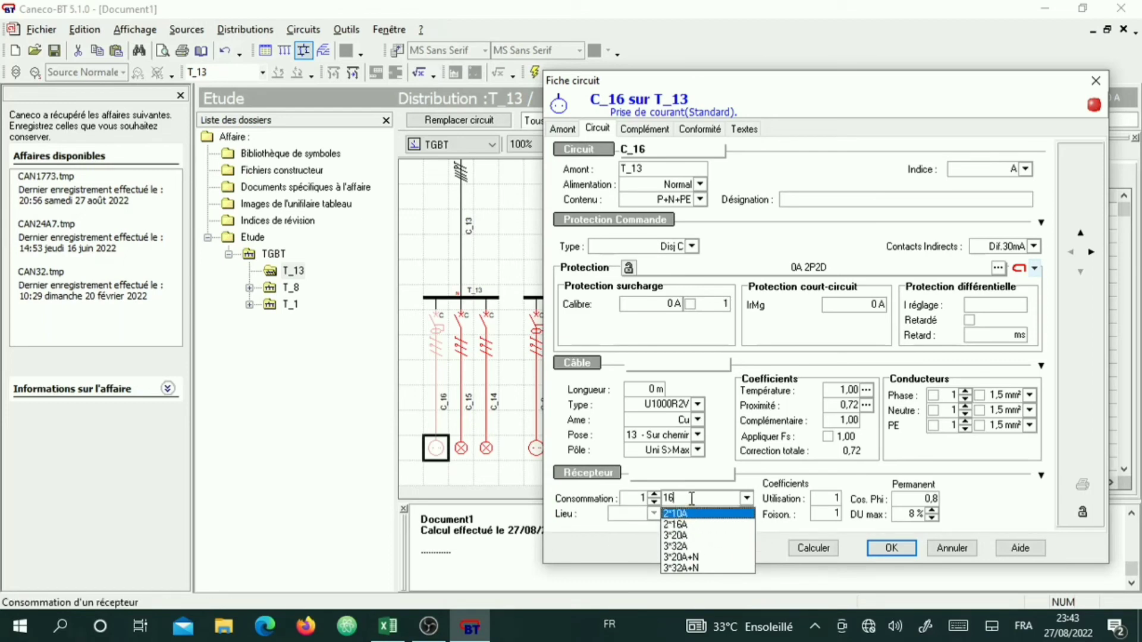
{"action": "left_click", "coordinate": [812, 548]}
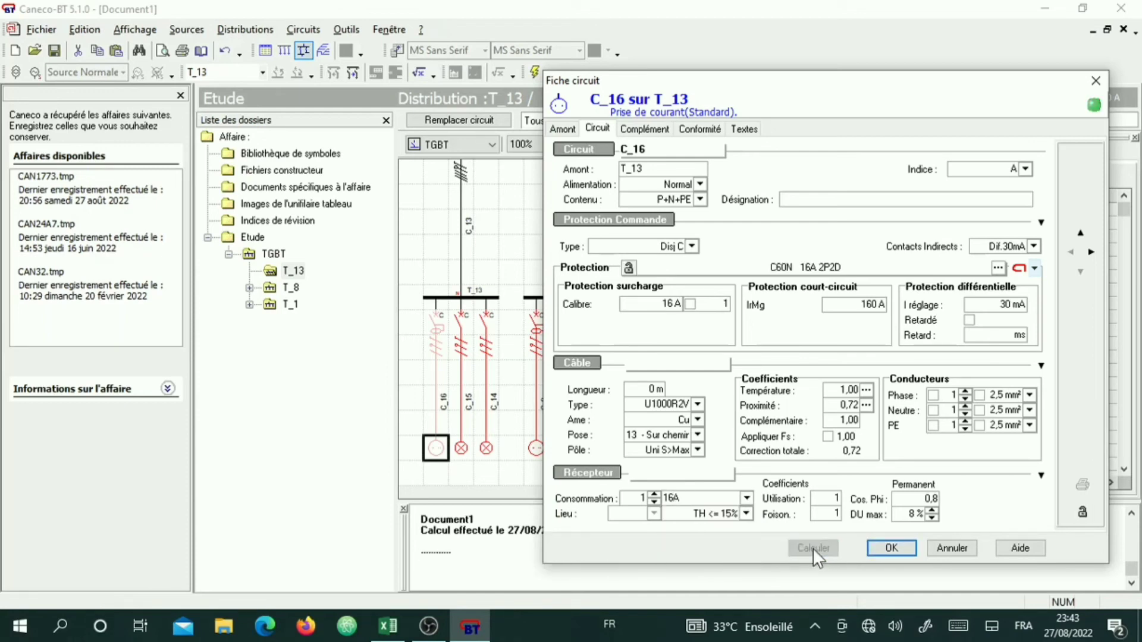
{"action": "left_click", "coordinate": [891, 548]}
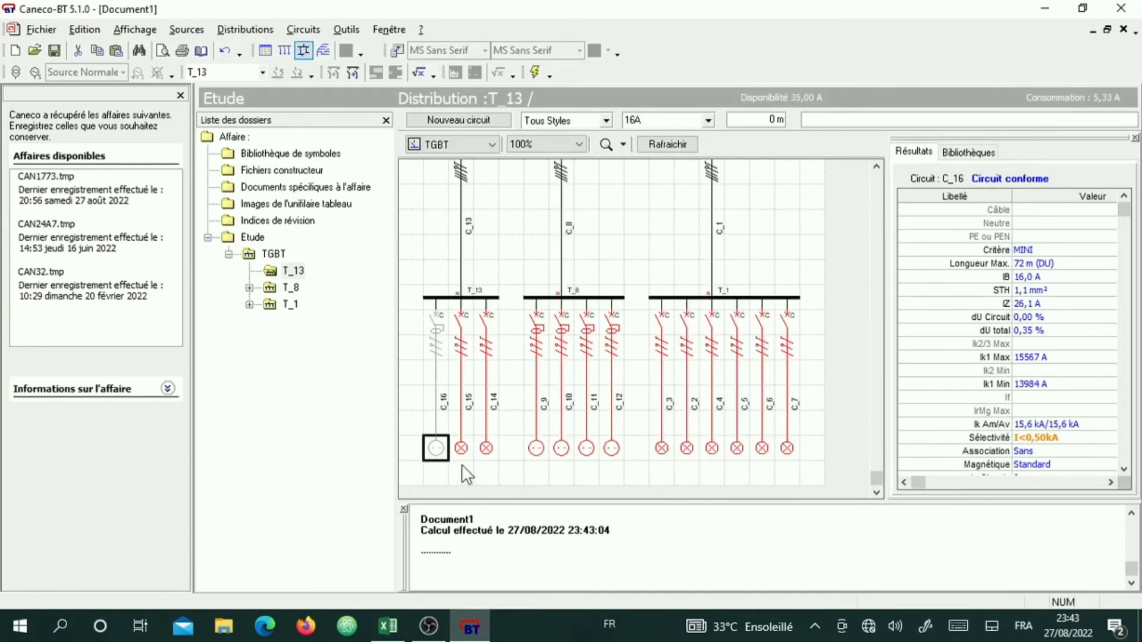
Open lighting circuit C_15's sheet and check the Dep Projet 2 load table in Excel
{"action": "left_click", "coordinate": [460, 440]}
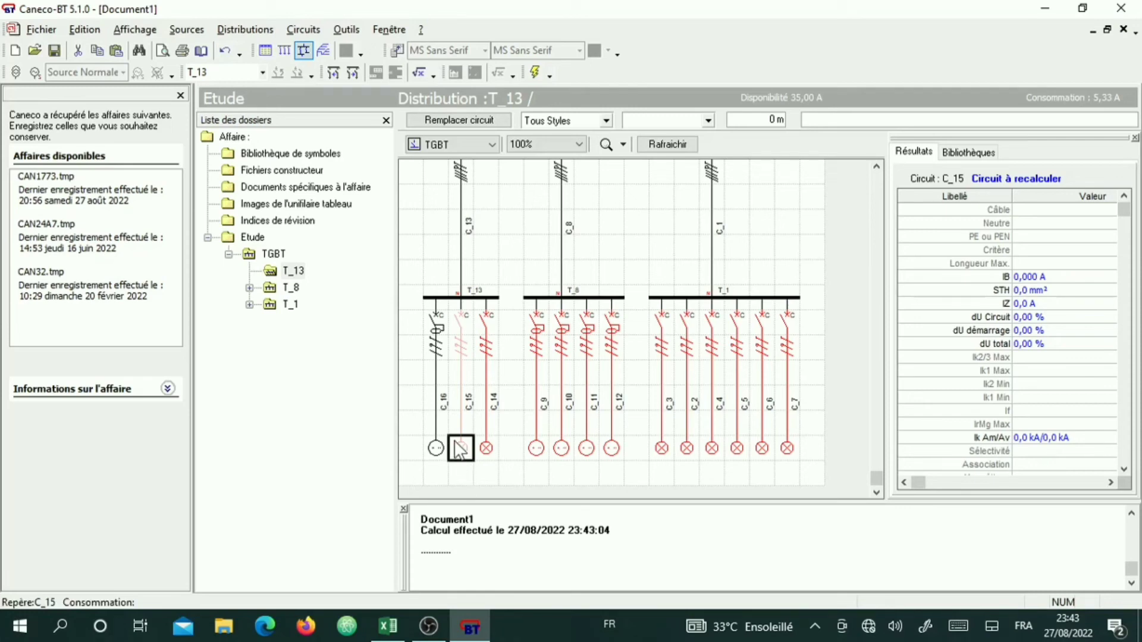
{"action": "double_click", "coordinate": [460, 452]}
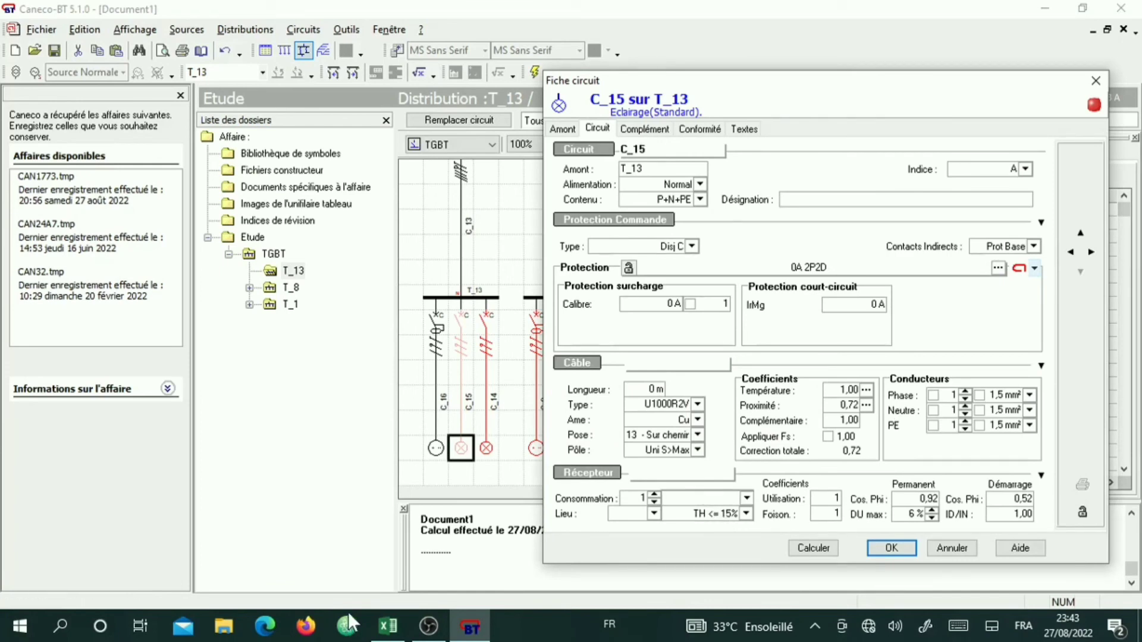
{"action": "left_click", "coordinate": [388, 625]}
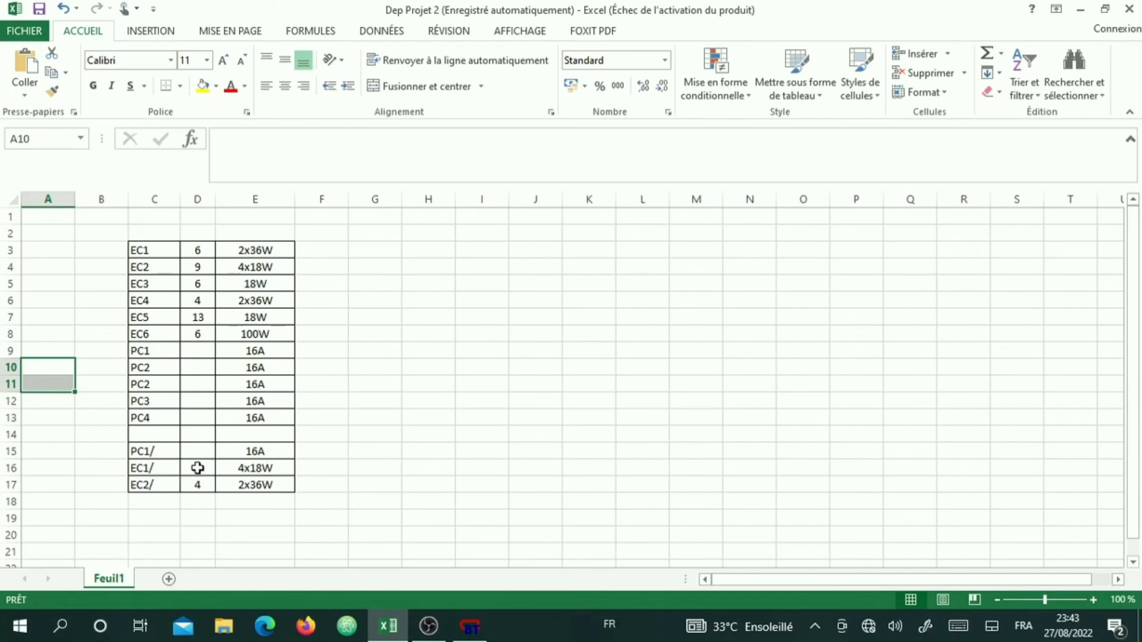
{"action": "left_click", "coordinate": [467, 630]}
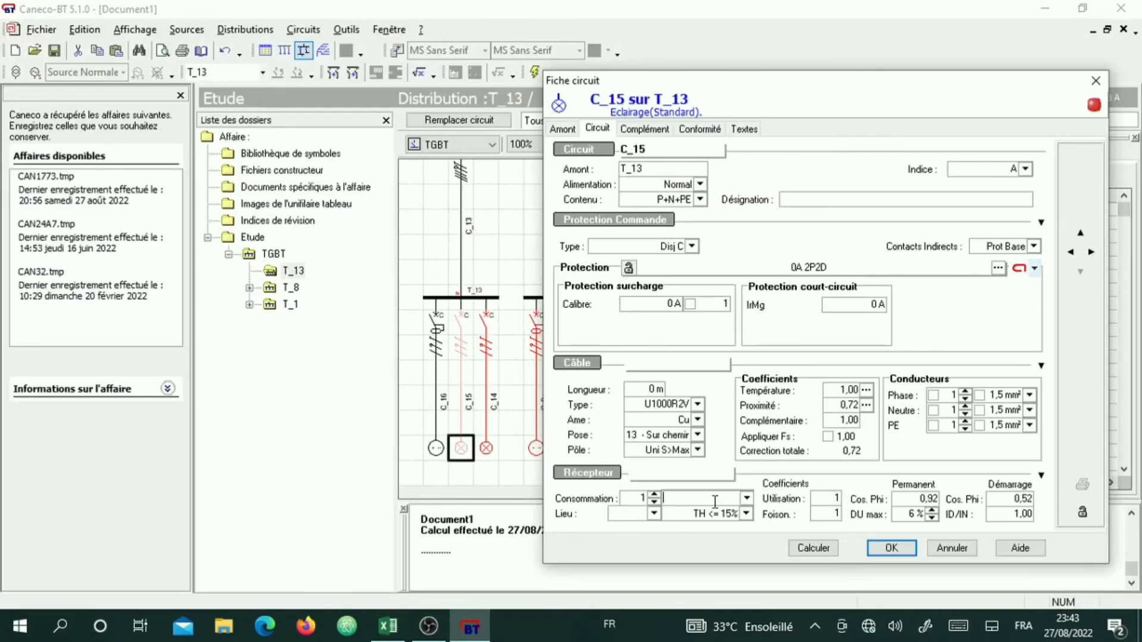
Set C_15 to six 4*18W fittings and calculate it, yielding a compliant C60N 10A breaker
{"action": "left_click", "coordinate": [746, 499]}
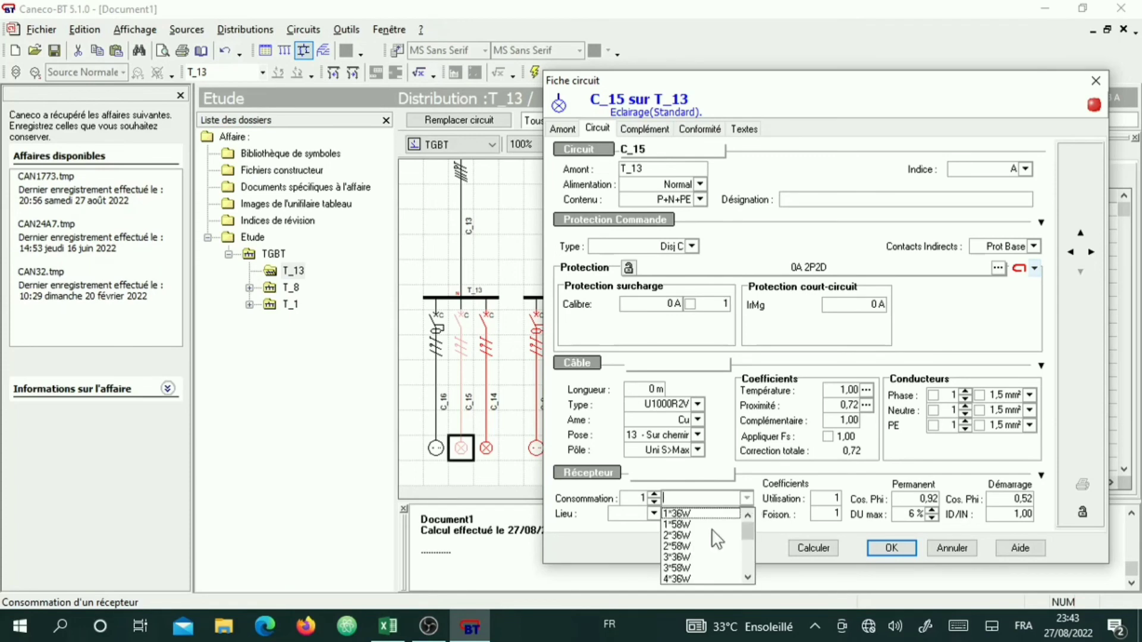
{"action": "scroll", "coordinate": [713, 541], "scroll_direction": "down", "scroll_amount": 1}
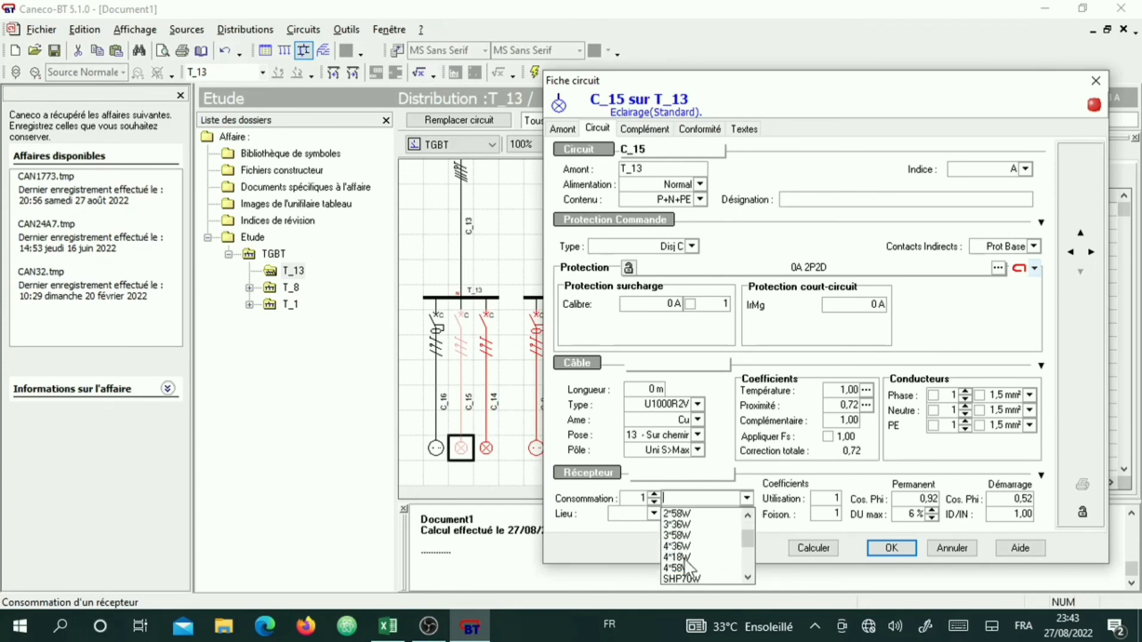
{"action": "left_click", "coordinate": [684, 557]}
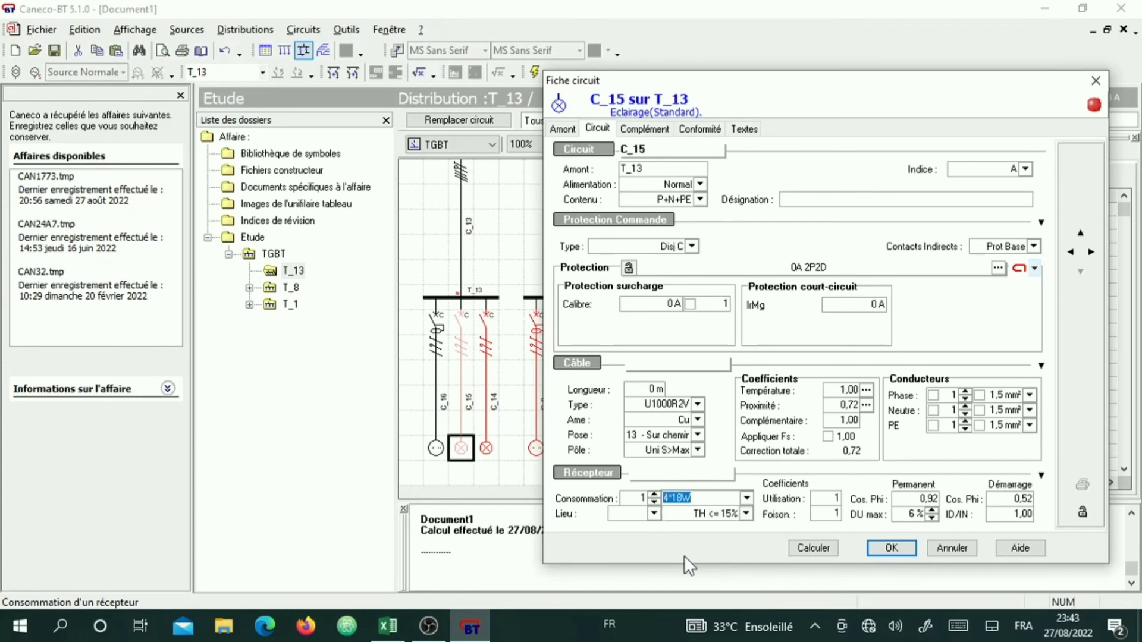
{"action": "left_click", "coordinate": [629, 500]}
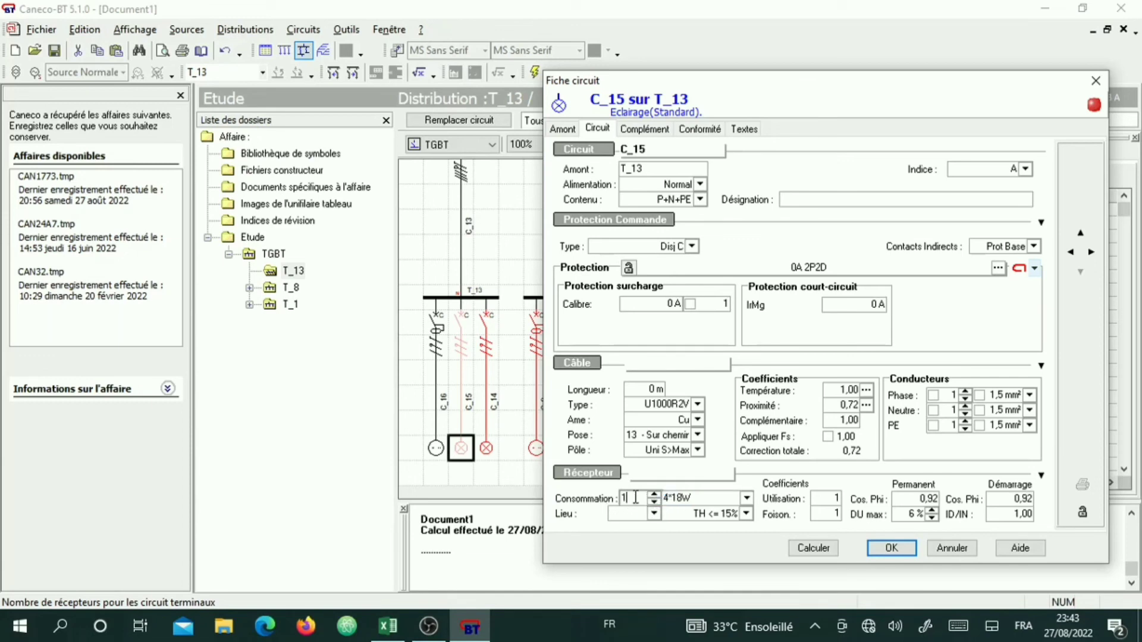
{"action": "double_click", "coordinate": [624, 498]}
{"action": "type", "text": "6"}
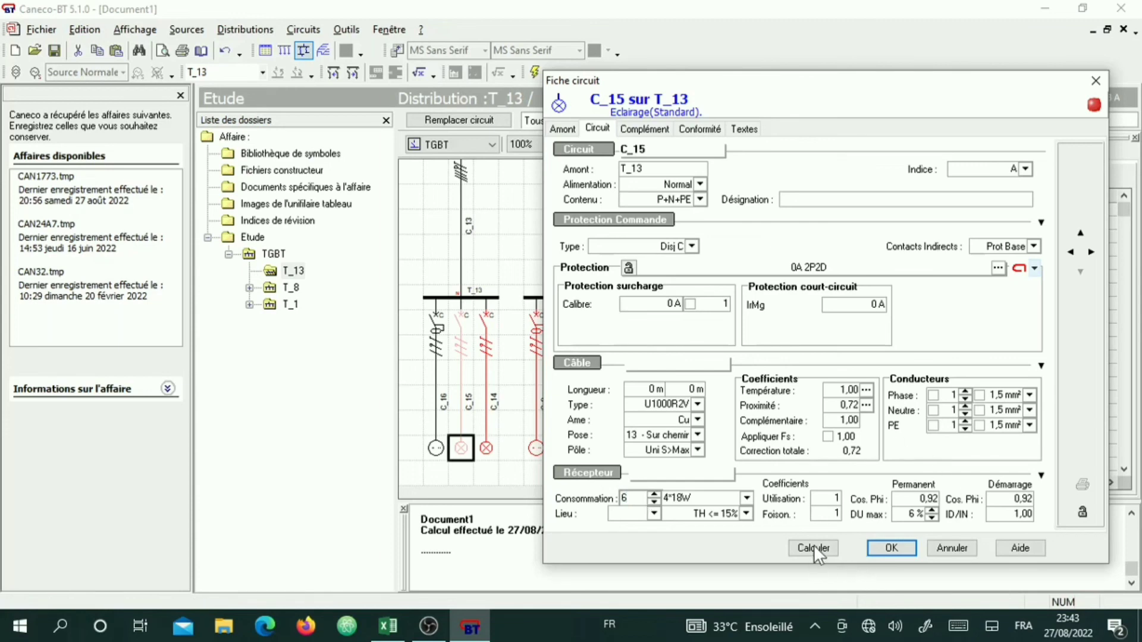
{"action": "left_click", "coordinate": [814, 546]}
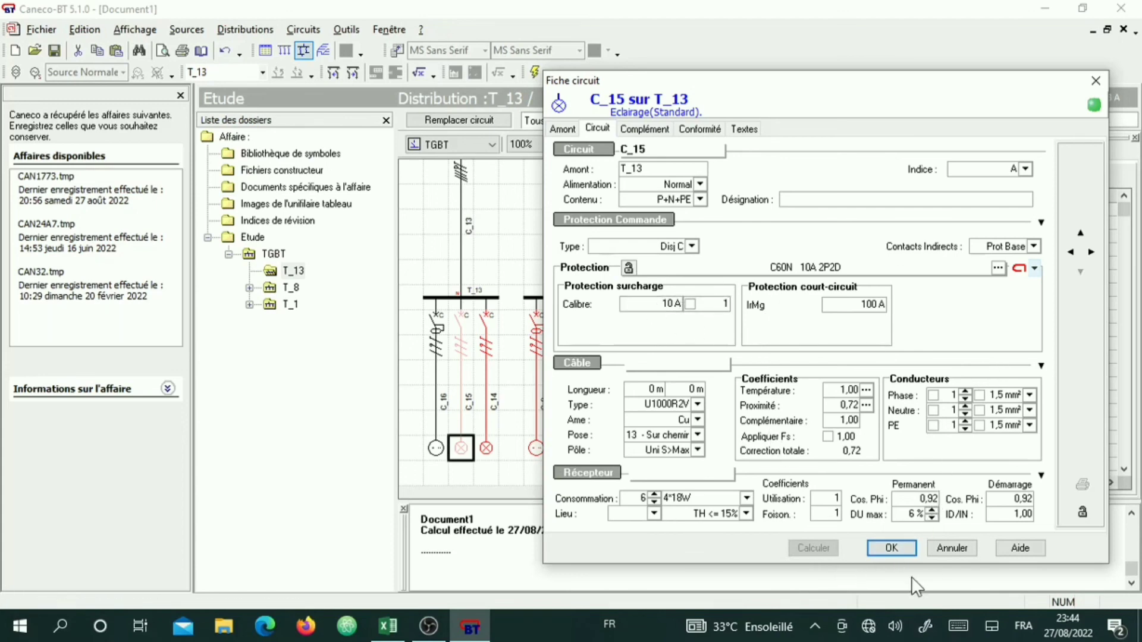
{"action": "left_click", "coordinate": [881, 553]}
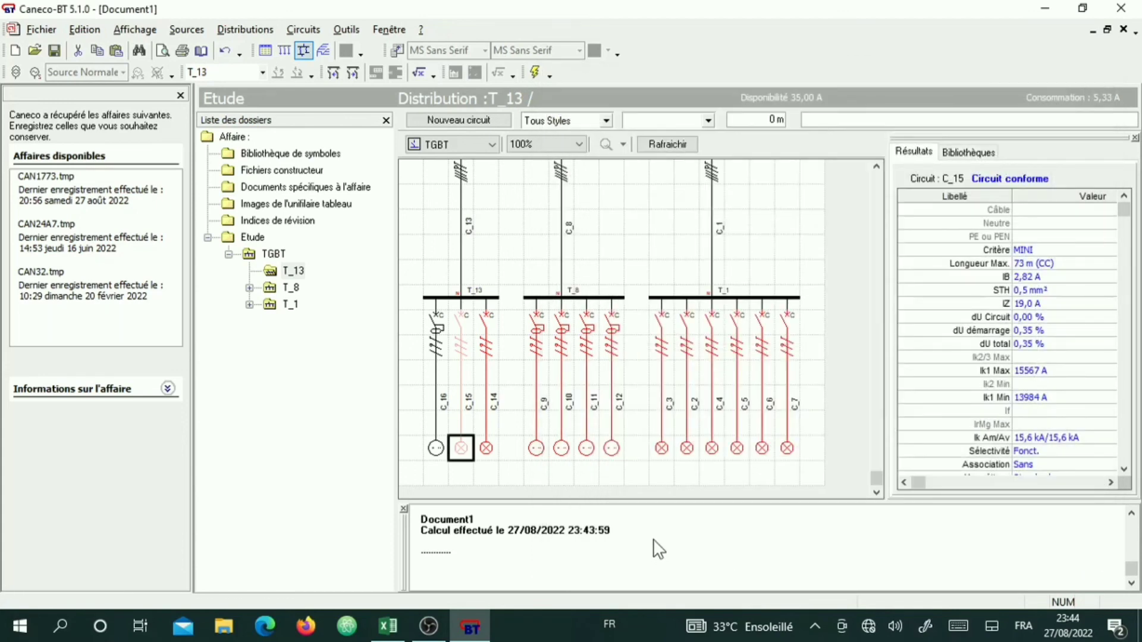
Select circuit C_14 on the TGBT diagram and open its circuit sheet
{"action": "left_click", "coordinate": [461, 322]}
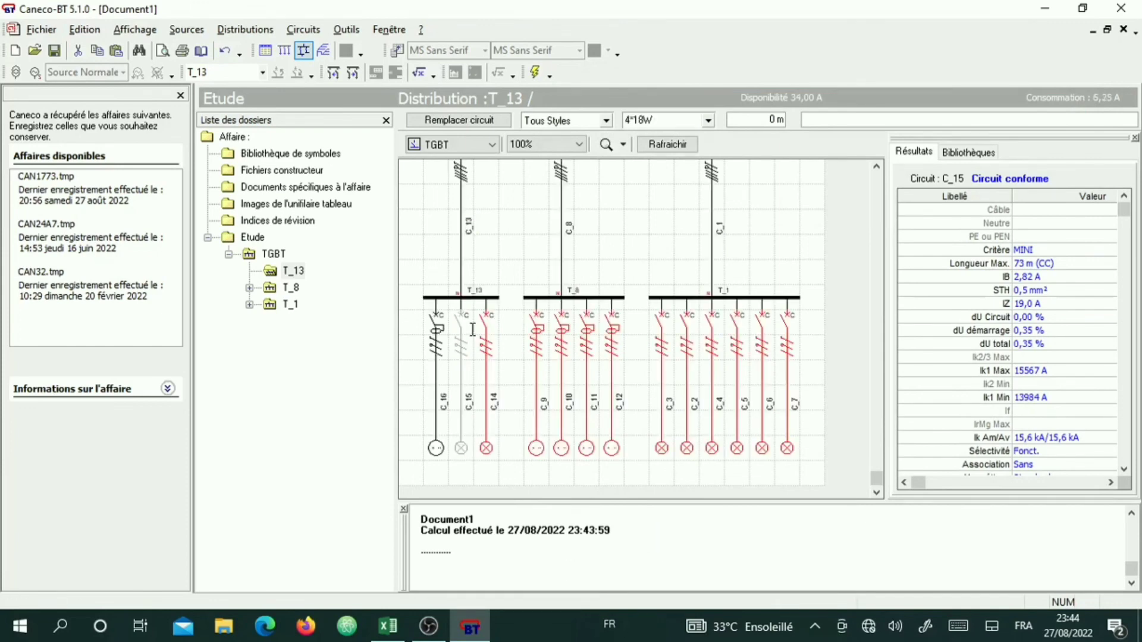
{"action": "left_click", "coordinate": [485, 447]}
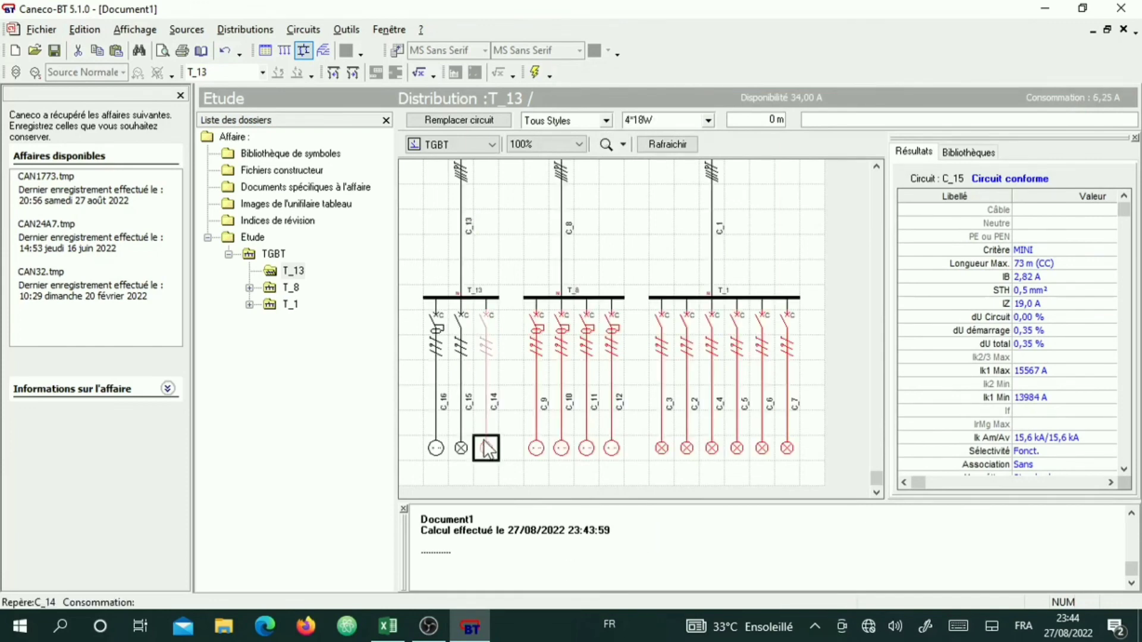
{"action": "left_click", "coordinate": [486, 447]}
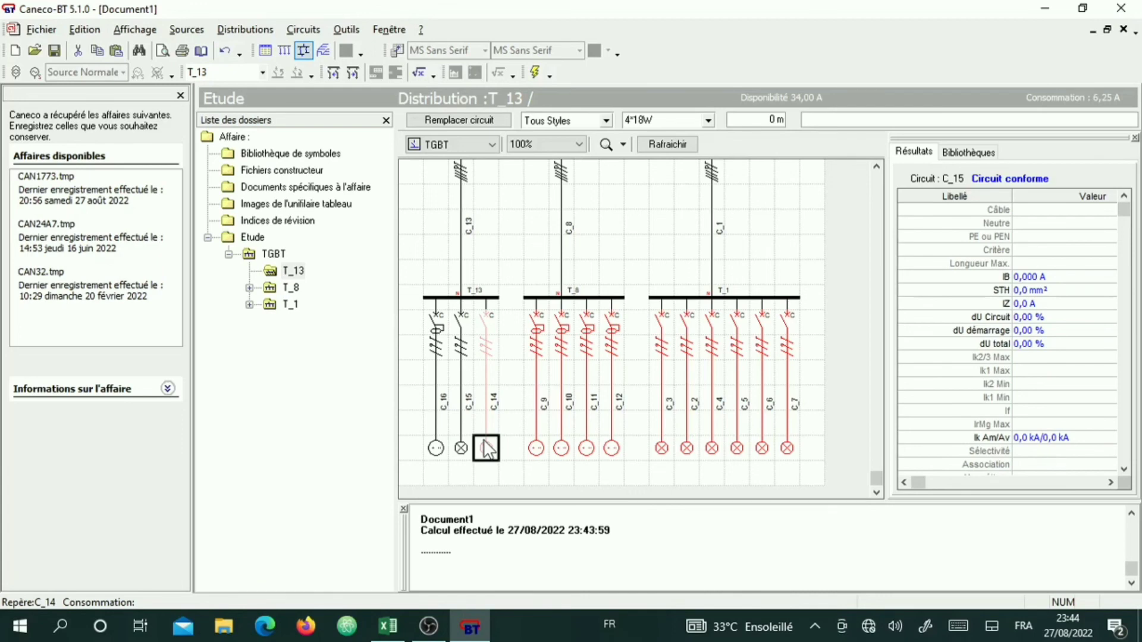
{"action": "double_click", "coordinate": [486, 447]}
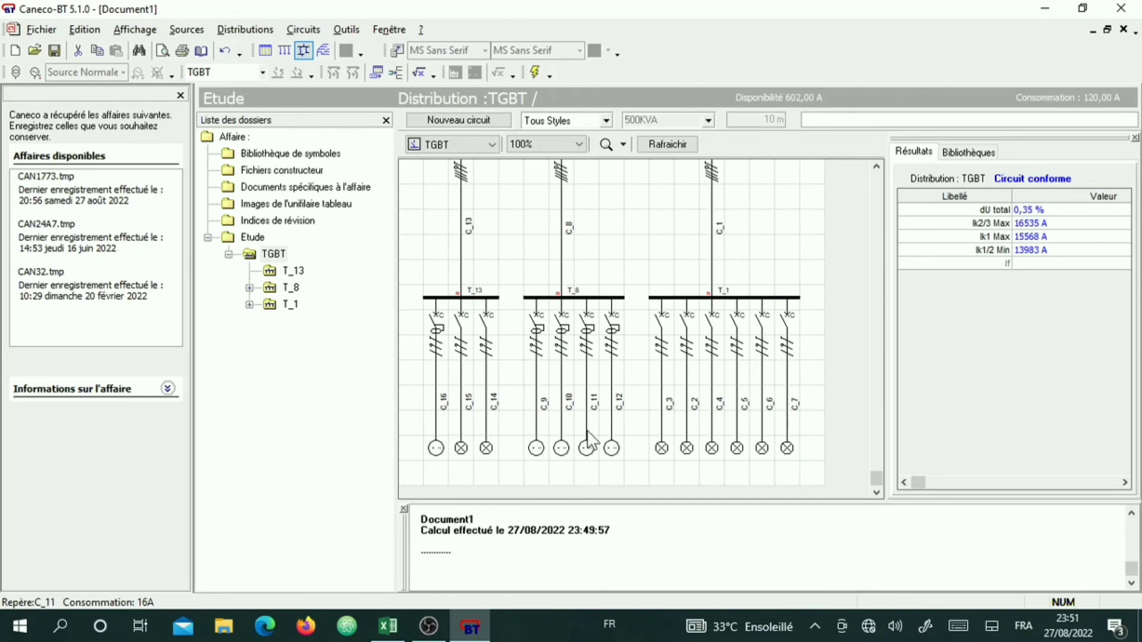
{"action": "scroll", "coordinate": [590, 439], "scroll_direction": "up", "scroll_amount": 3}
{"action": "scroll", "coordinate": [590, 439], "scroll_direction": "down", "scroll_amount": 1}
{"action": "scroll", "coordinate": [590, 438], "scroll_direction": "down", "scroll_amount": 2}
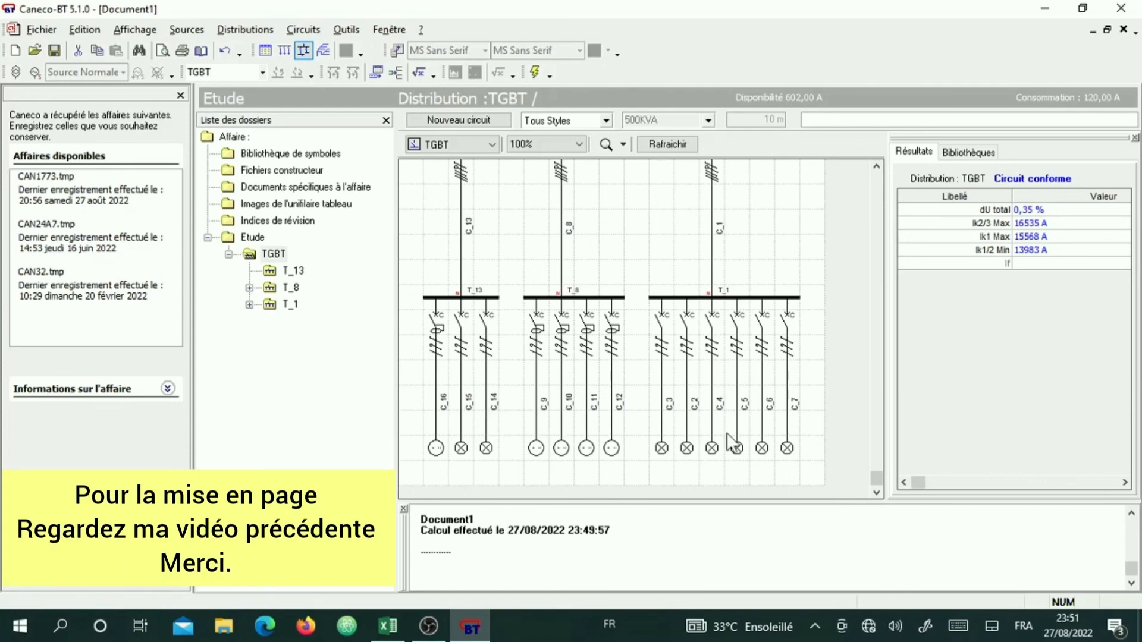
{"action": "scroll", "coordinate": [642, 443], "scroll_direction": "up", "scroll_amount": 3}
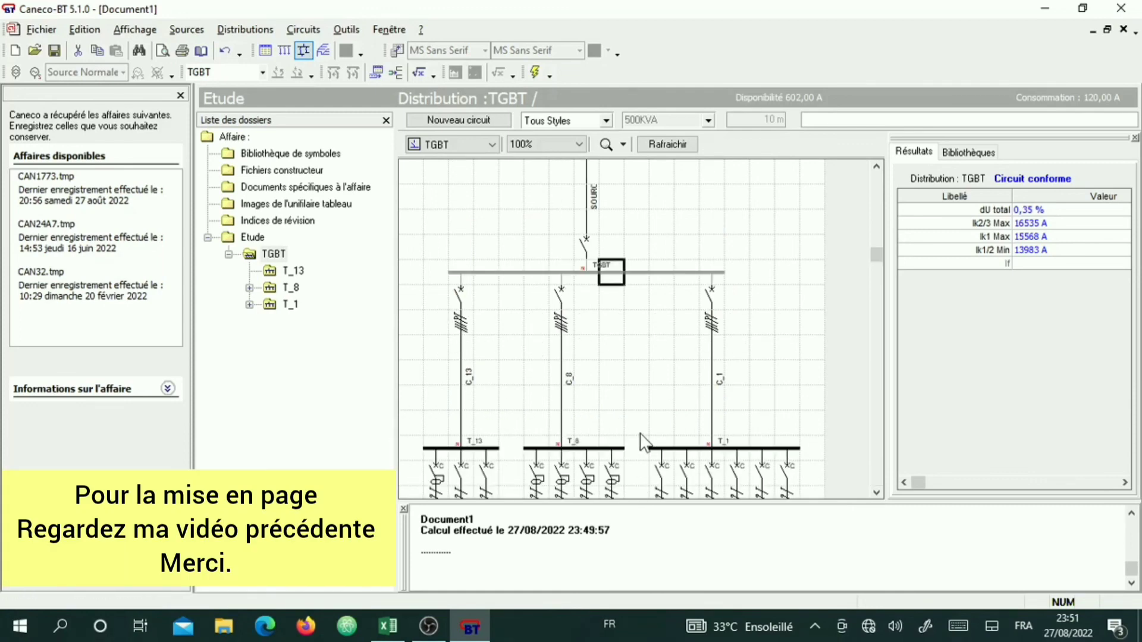
{"action": "scroll", "coordinate": [647, 441], "scroll_direction": "up", "scroll_amount": 1}
{"action": "scroll", "coordinate": [645, 440], "scroll_direction": "down", "scroll_amount": 3}
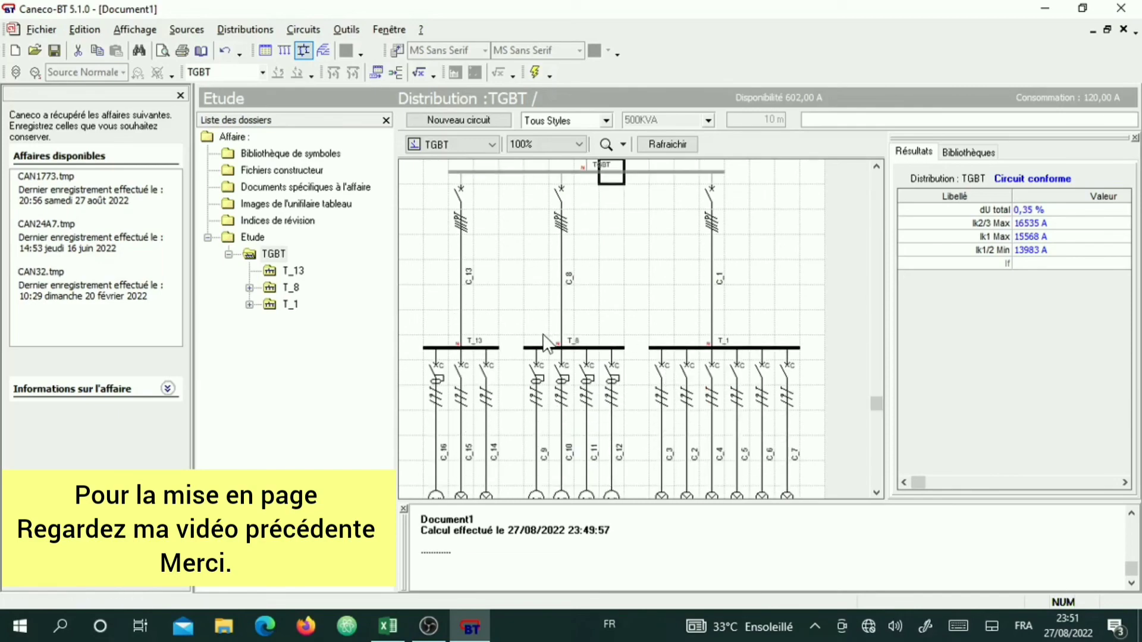